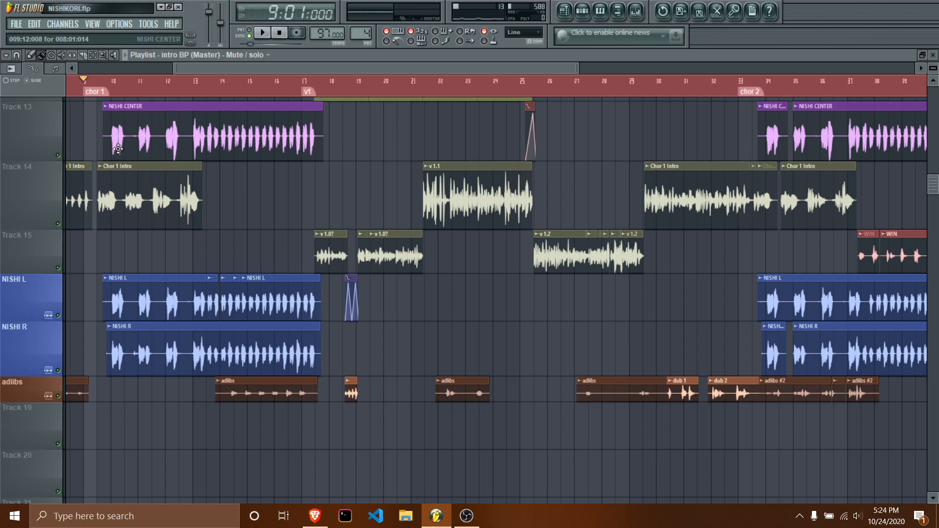
# Play the full arrangement from the chor 1 marker at bar 9 and stop playback.
pyautogui.press('space')
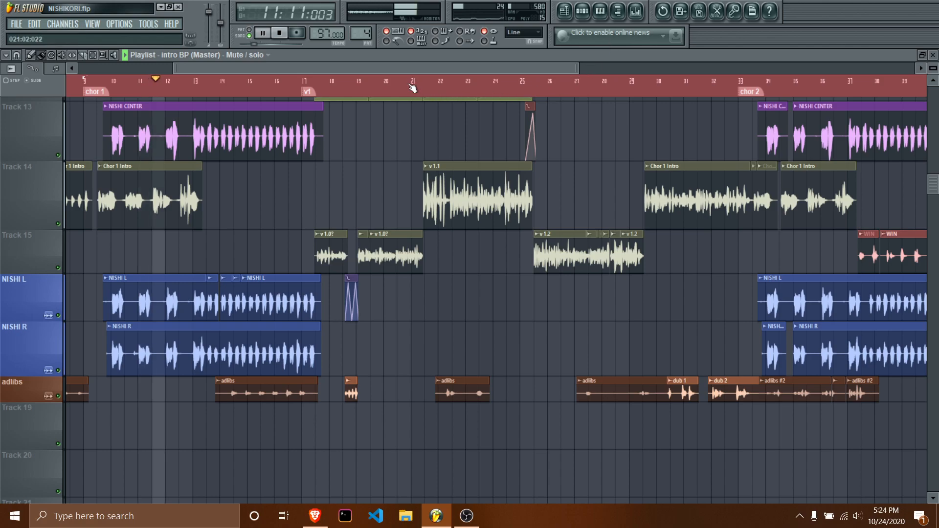
pyautogui.press('space')
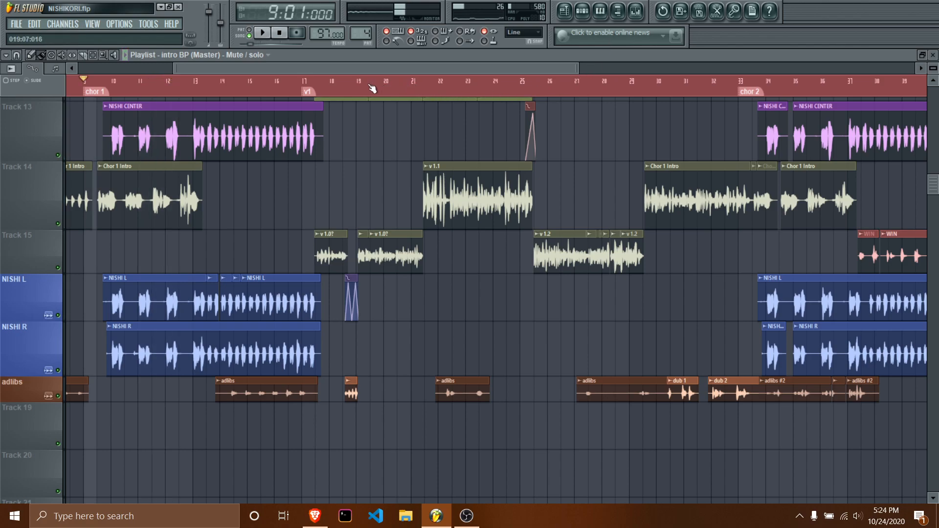
# Solo tracks 13 and 14 and play them from position 9:11, just before the NISHI CENTER clip.
pyautogui.scroll(3, 136, 159)
pyautogui.moveTo(219, 69); pyautogui.dragTo(197, 69)
pyautogui.click(181, 90)
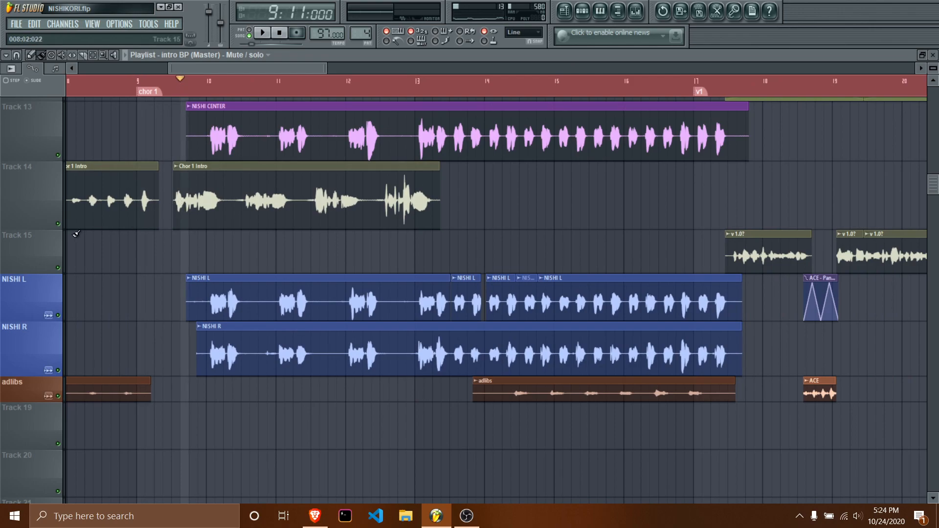
pyautogui.rightClick(57, 224)
pyautogui.click(58, 155)
pyautogui.press('space')
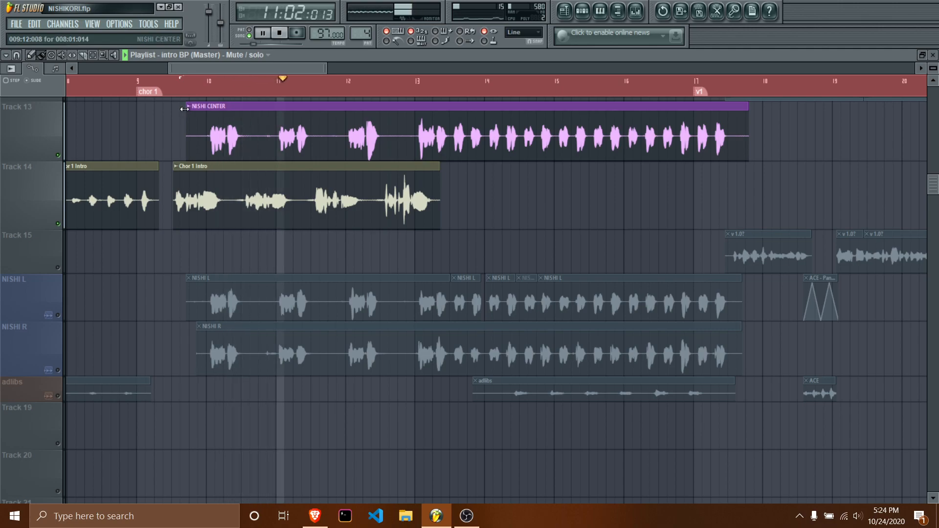
pyautogui.press('space')
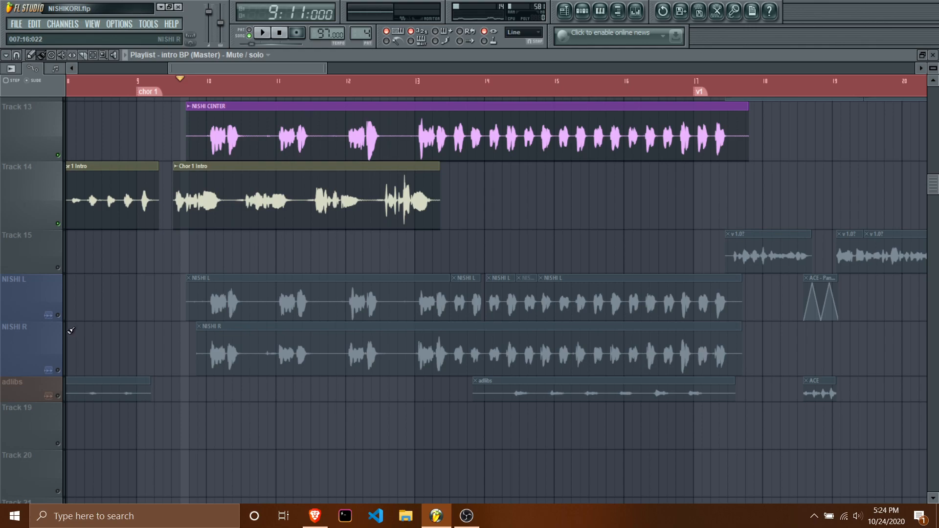
# Leave only tracks 13, 14, NISHI L and NISHI R audible and play them together from bar 10.
pyautogui.rightClick(58, 316)
pyautogui.click(57, 371)
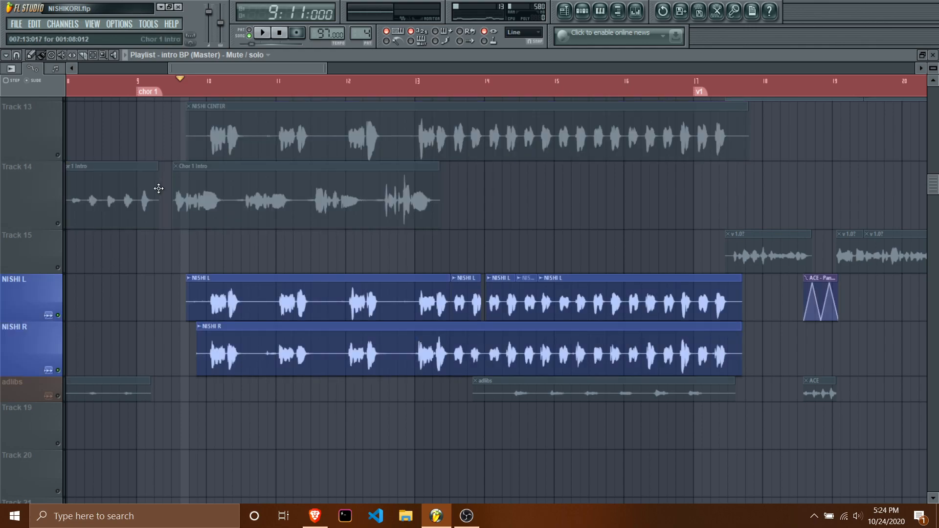
pyautogui.click(58, 156)
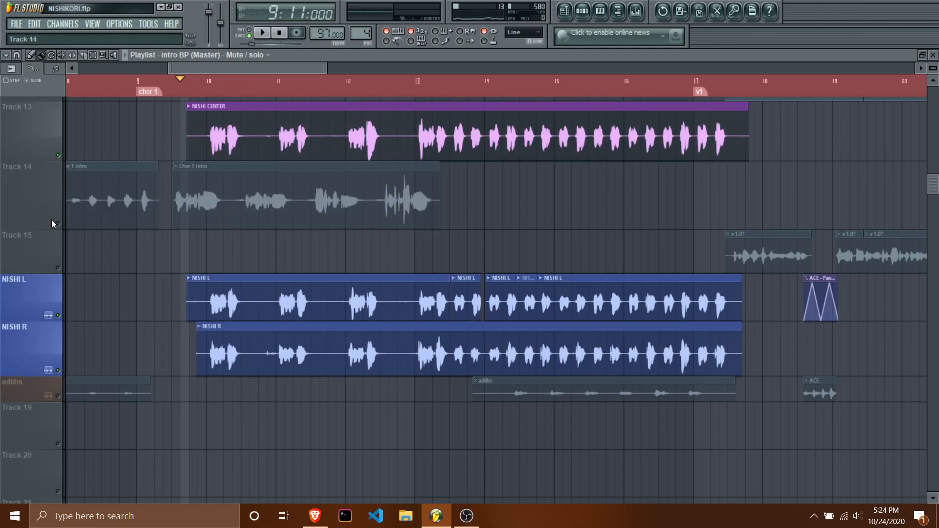
pyautogui.click(58, 224)
pyautogui.click(208, 89)
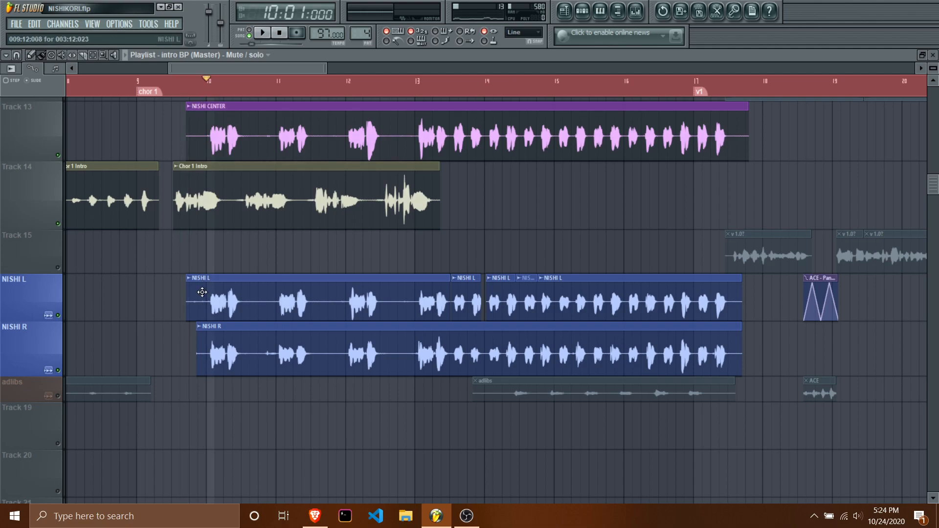
pyautogui.click(262, 32)
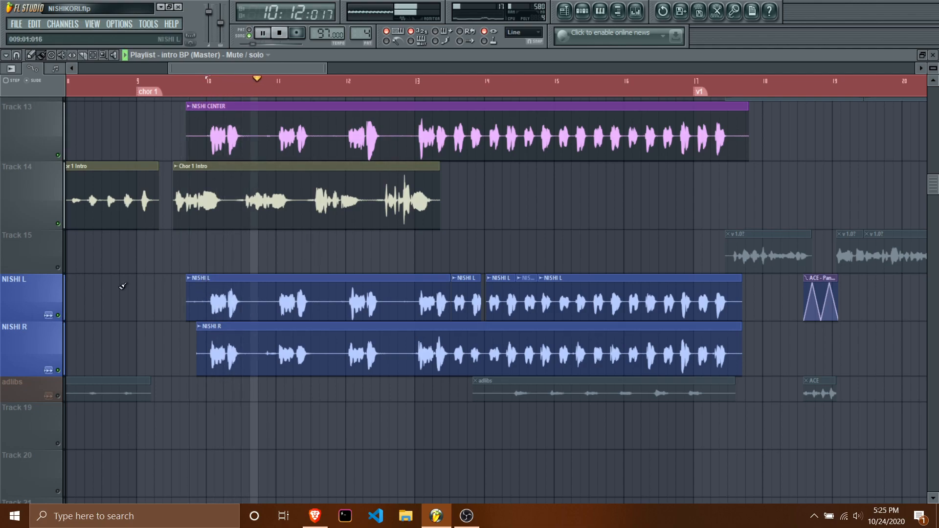
# Listen to only the NISHI L and NISHI R tracks, stop playback and unmute tracks 13 and 14.
pyautogui.rightClick(58, 316)
pyautogui.click(58, 370)
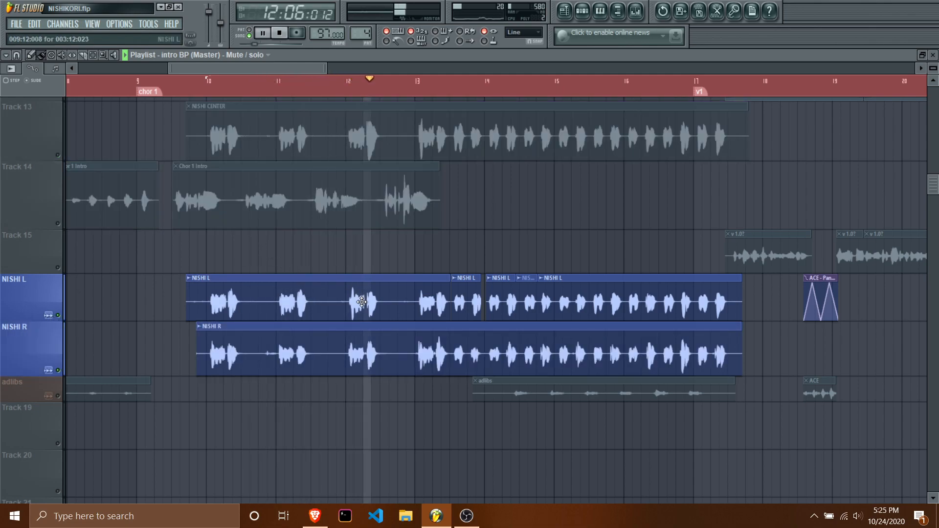
pyautogui.click(280, 35)
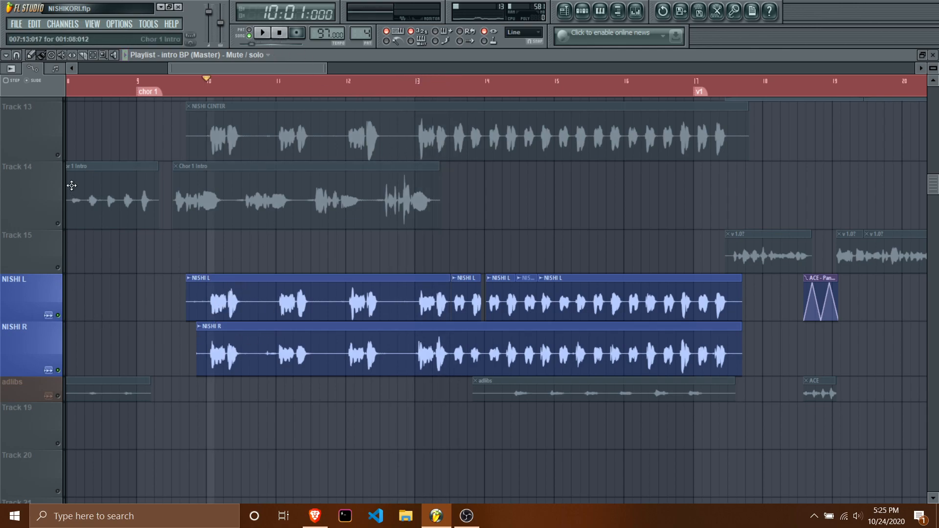
pyautogui.click(57, 224)
pyautogui.click(58, 155)
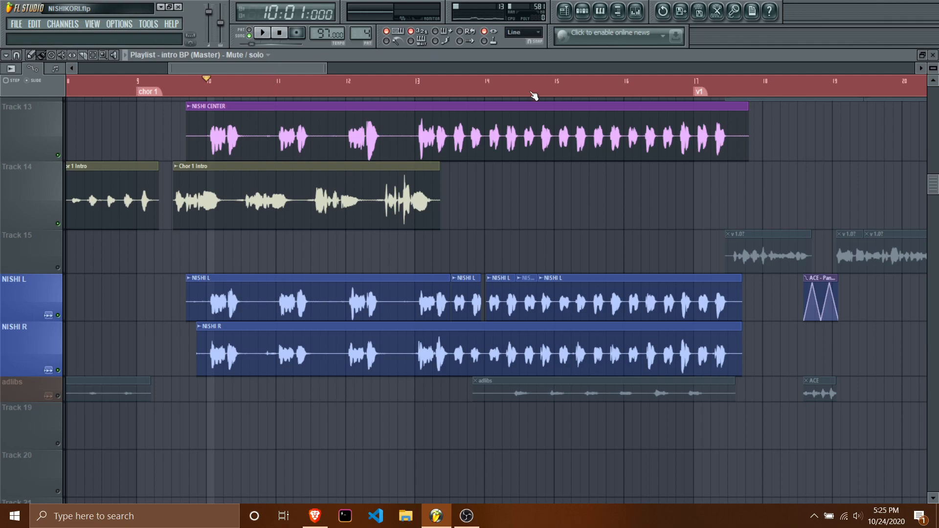
# Play the v 1.1 clip on track 14 from its start and stop playback.
pyautogui.moveTo(271, 72); pyautogui.dragTo(415, 68)
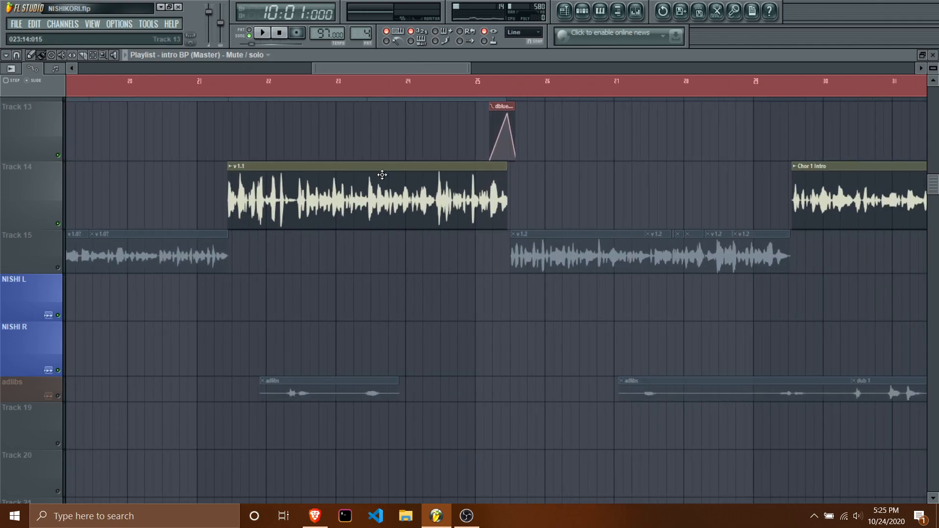
pyautogui.click(231, 90)
pyautogui.press('space')
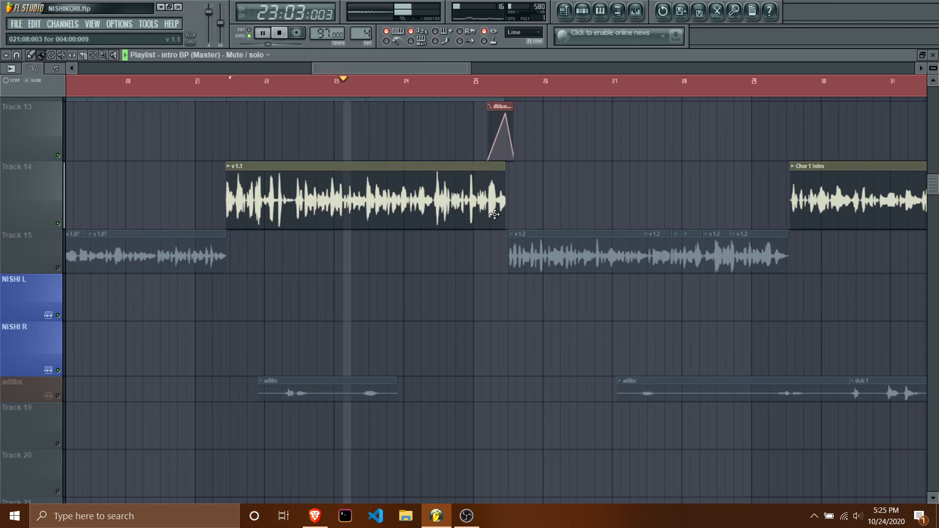
pyautogui.press('space')
# Inspect the Fruity Parametric EQ 2 on the R Backup Render mixer track while playing the chorus from bar 10.
pyautogui.moveTo(334, 78); pyautogui.dragTo(274, 81)
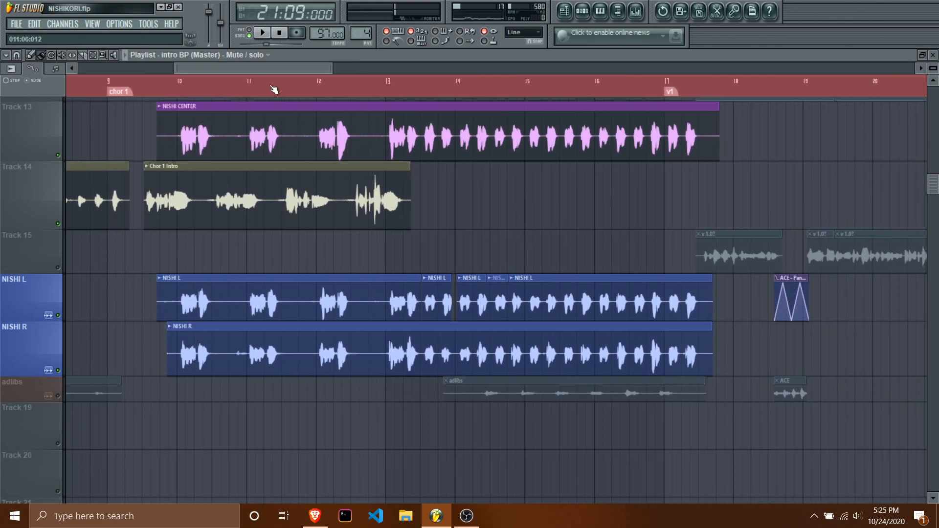
pyautogui.click(178, 82)
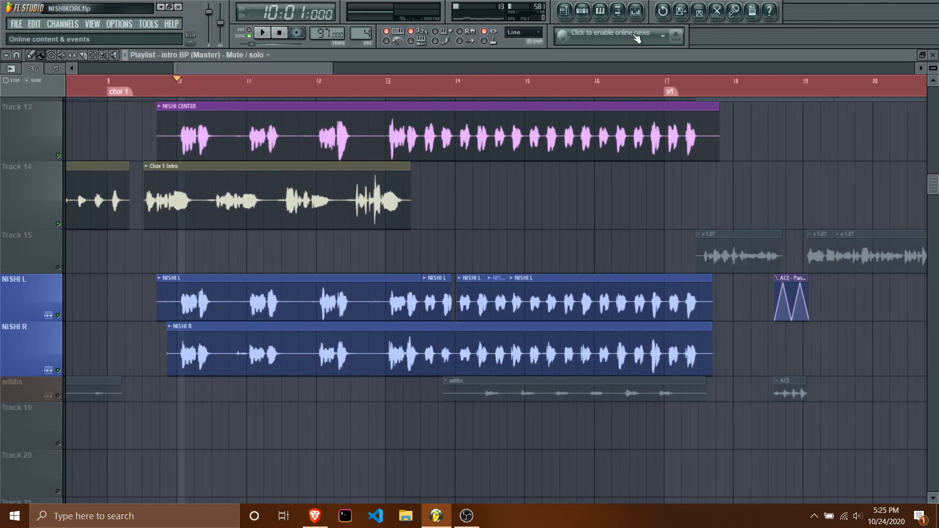
pyautogui.click(636, 11)
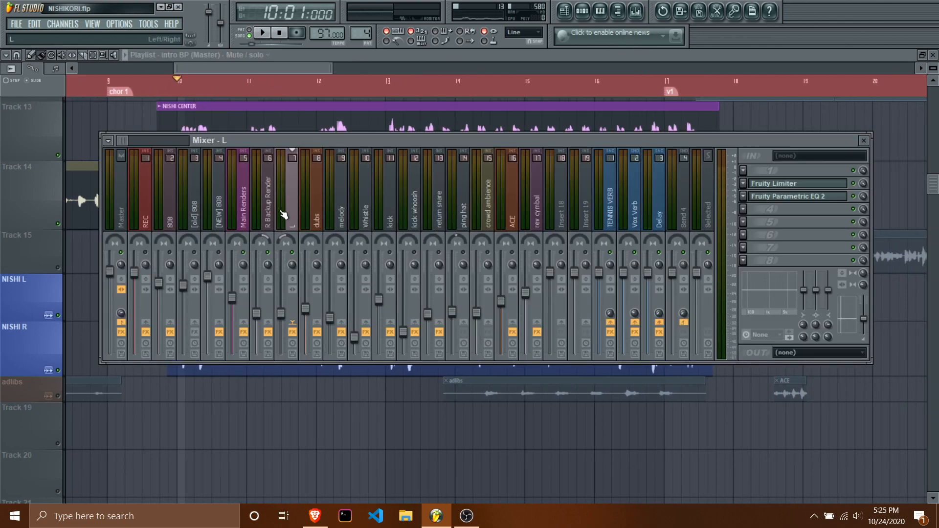
pyautogui.click(264, 215)
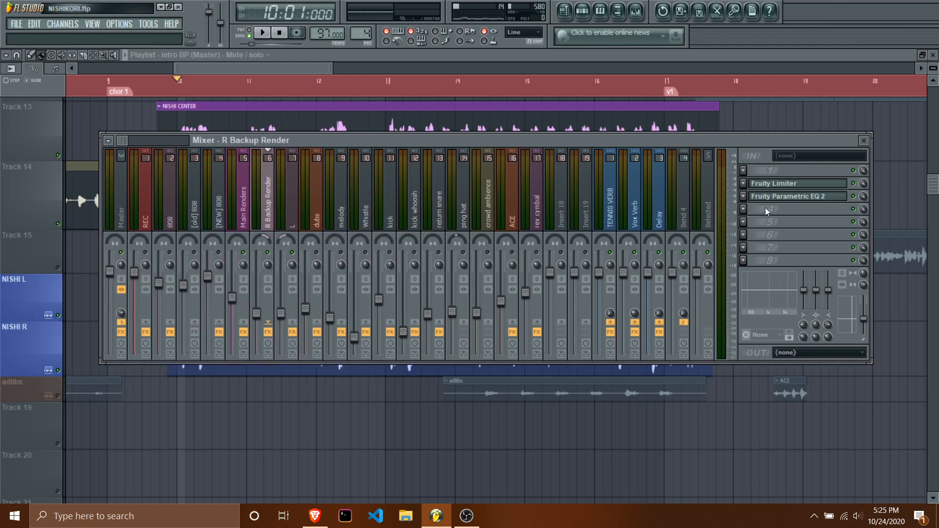
pyautogui.click(800, 197)
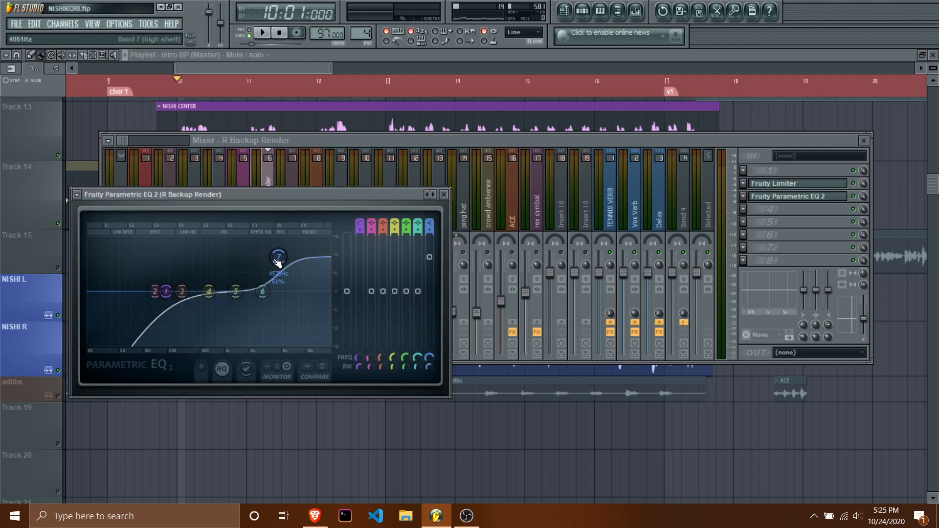
pyautogui.press('space')
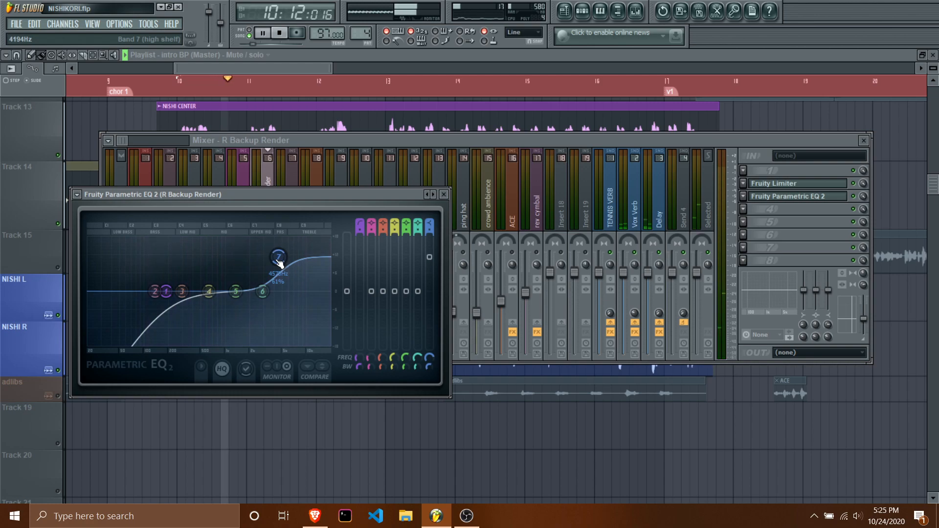
pyautogui.press('space')
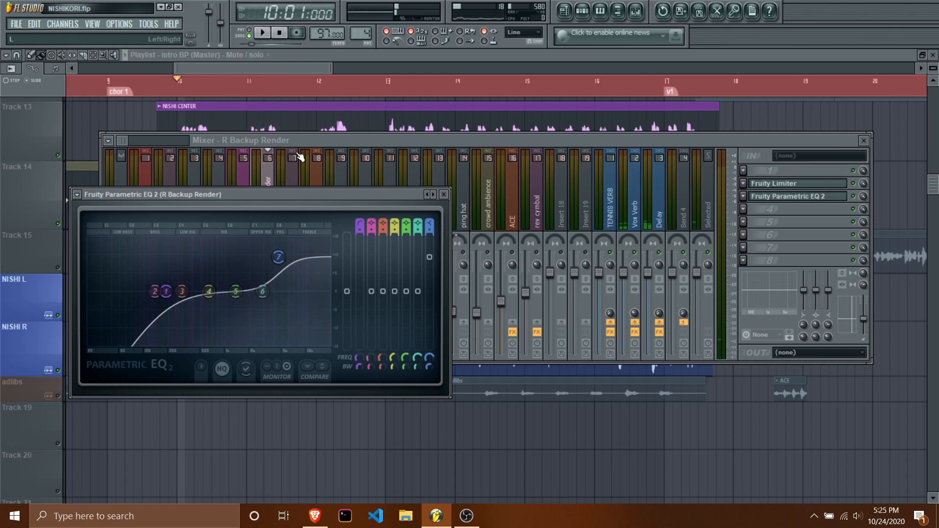
pyautogui.click(444, 195)
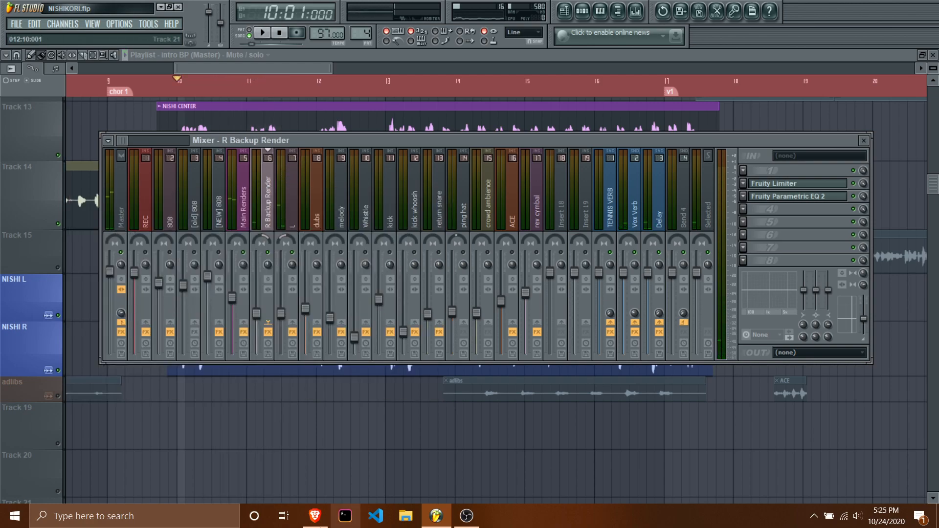
# Switch to the web browser to view the instrument panning chart, return to FL Studio and hide the mixer.
pyautogui.click(315, 516)
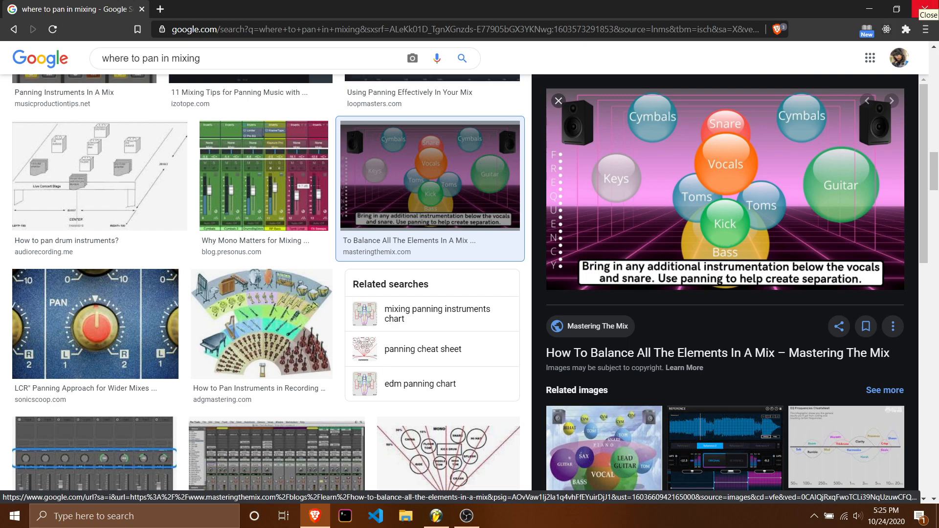
pyautogui.click(925, 8)
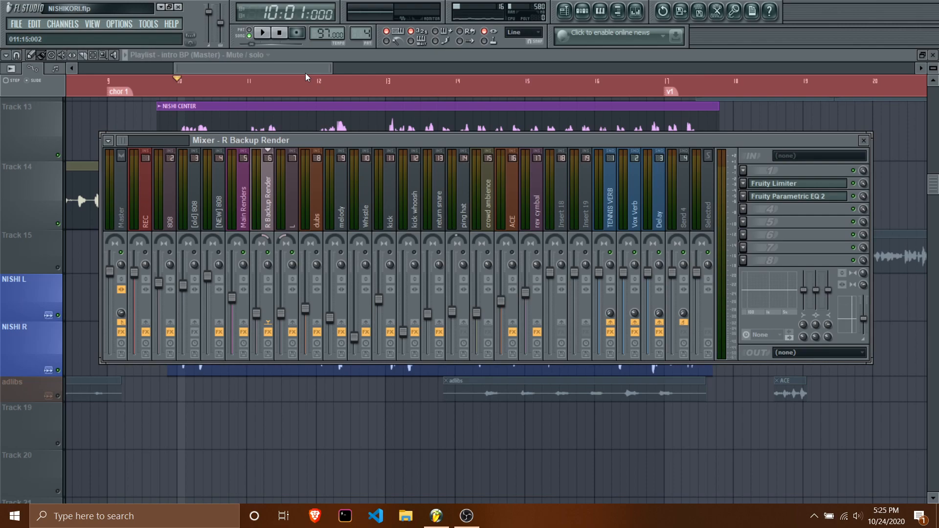
pyautogui.press('F9')
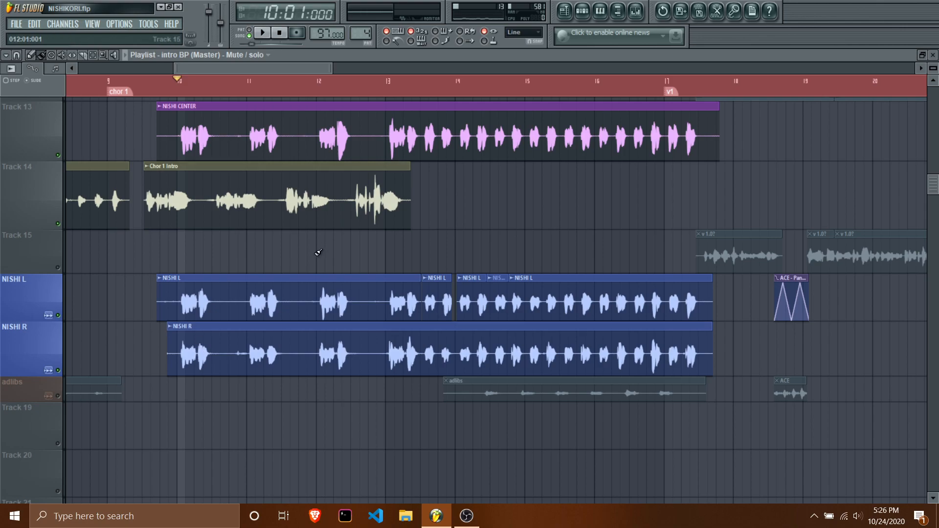
# Play the v 1.1 clip from position 21:07 and select the Main Renders track in the mixer.
pyautogui.click(587, 16)
pyautogui.click(588, 18)
pyautogui.hscroll(6, 694, 161)
pyautogui.moveTo(303, 90); pyautogui.dragTo(288, 91)
pyautogui.click(636, 11)
pyautogui.press('space')
pyautogui.click(243, 205)
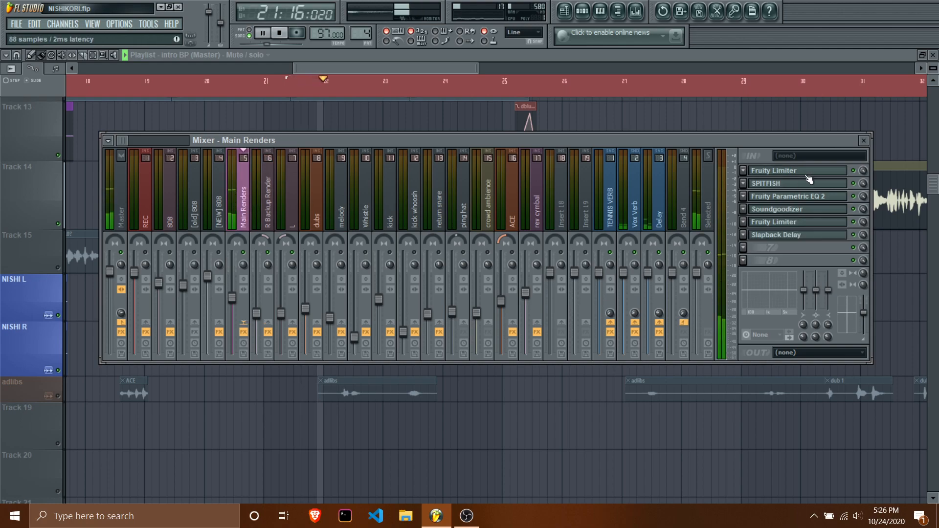
# Raise the high-shelf band 7 to 7.1 dB at 5601 Hz in the Main Renders Fruity Parametric EQ 2 during playback.
pyautogui.click(798, 196)
pyautogui.moveTo(531, 248); pyautogui.dragTo(526, 228)
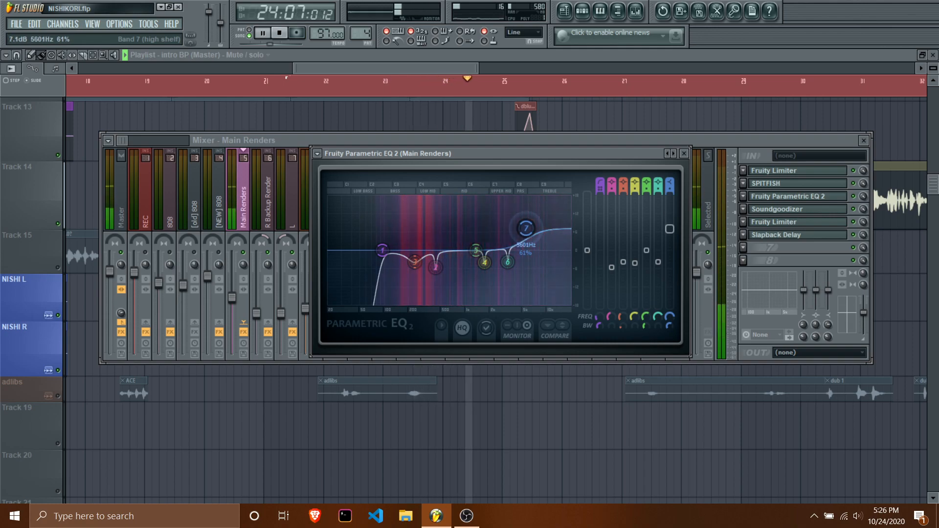
pyautogui.press('space')
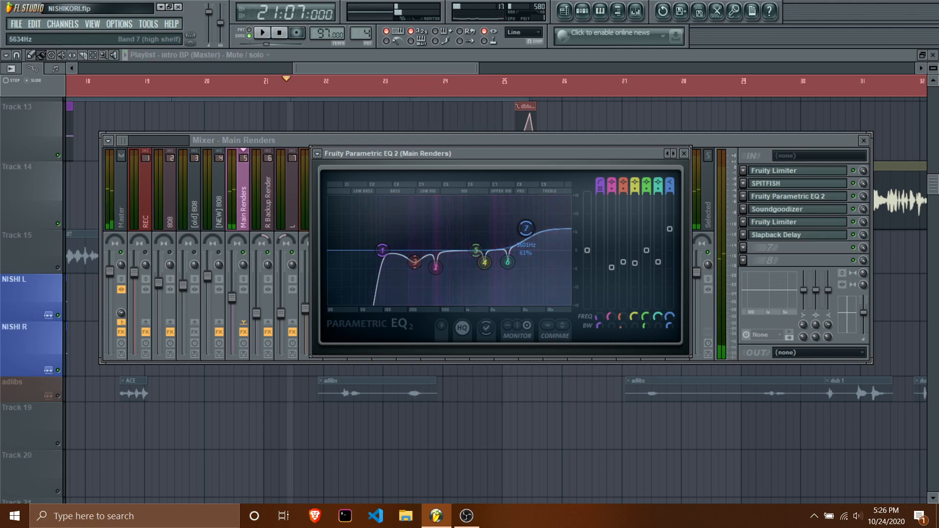
# Reset the high-shelf band 7 in the Main Renders equalizer and return to the playlist.
pyautogui.moveTo(526, 228); pyautogui.dragTo(525, 232)
pyautogui.rightClick(525, 232)
pyautogui.click(543, 250)
pyautogui.click(405, 66)
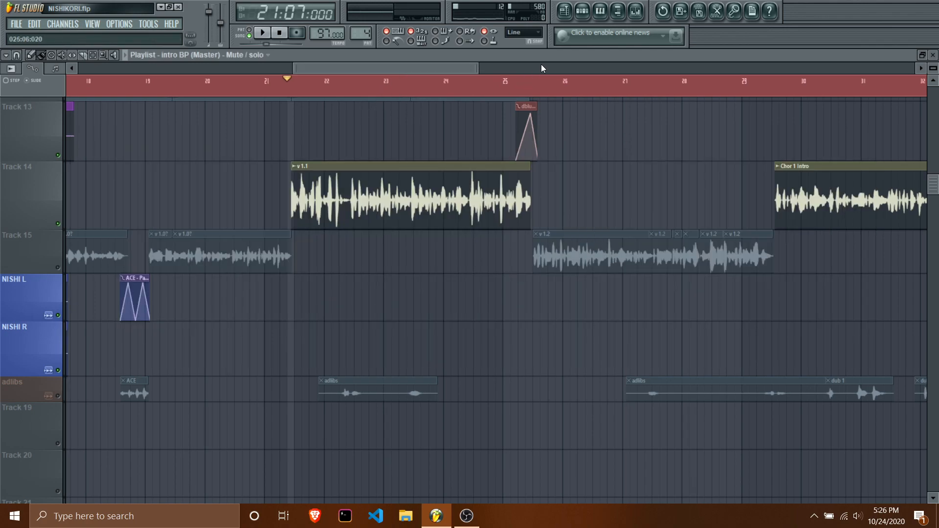
# Review the Main Renders mixer track's level fader and its Fruity Parametric EQ 2 curve, and return to the playlist.
pyautogui.click(635, 14)
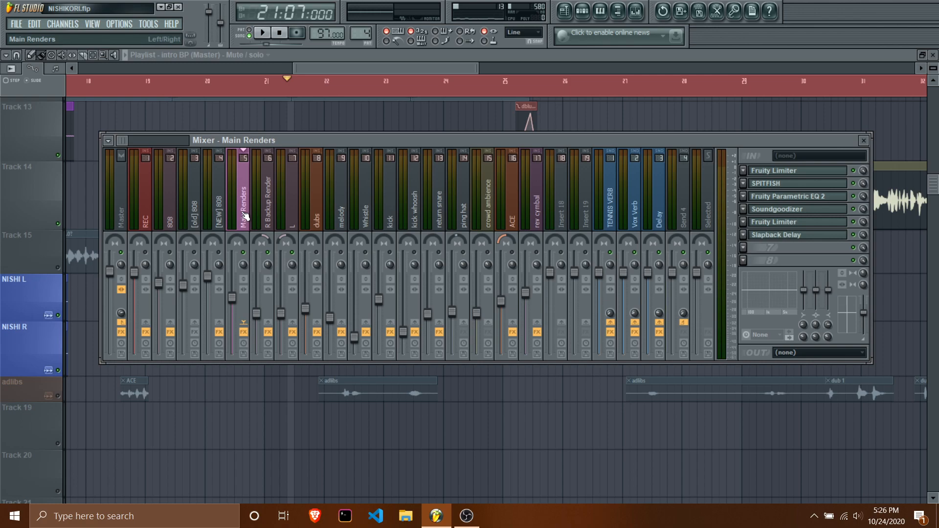
pyautogui.moveTo(232, 297); pyautogui.dragTo(232, 295)
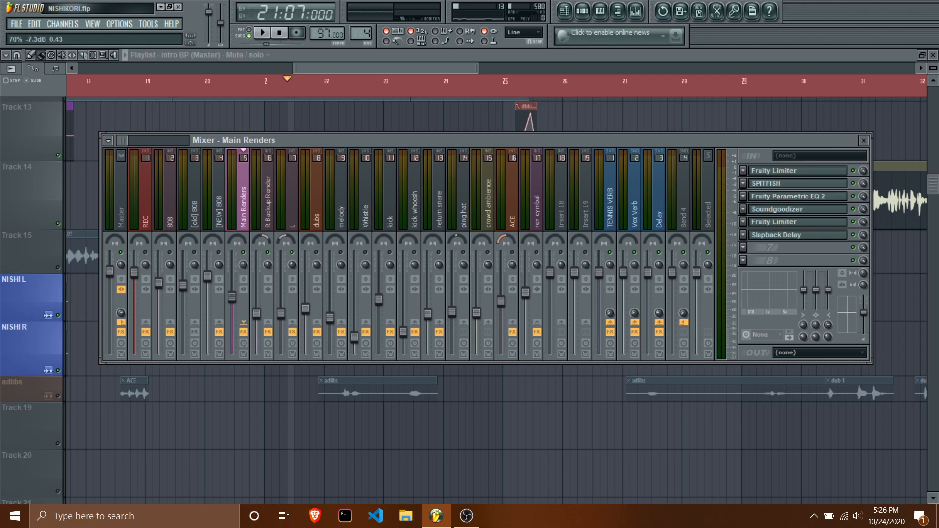
pyautogui.click(808, 198)
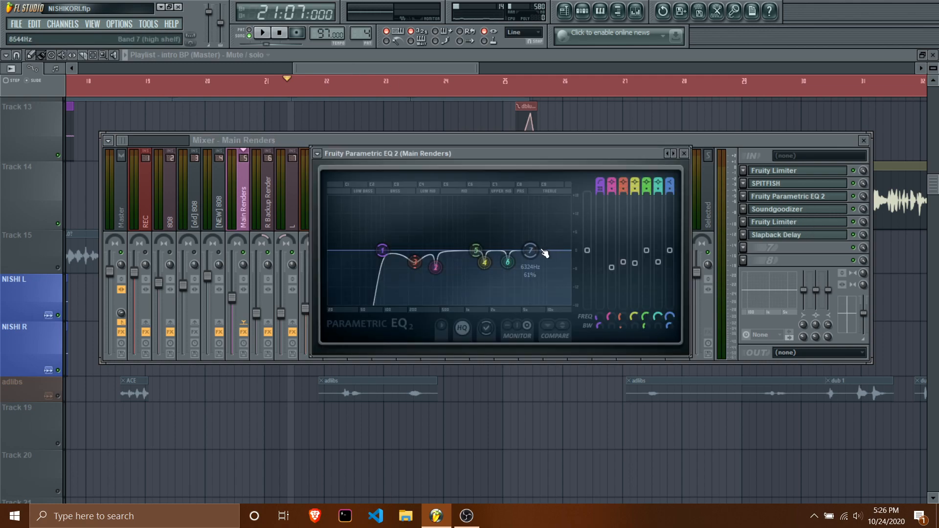
pyautogui.click(435, 68)
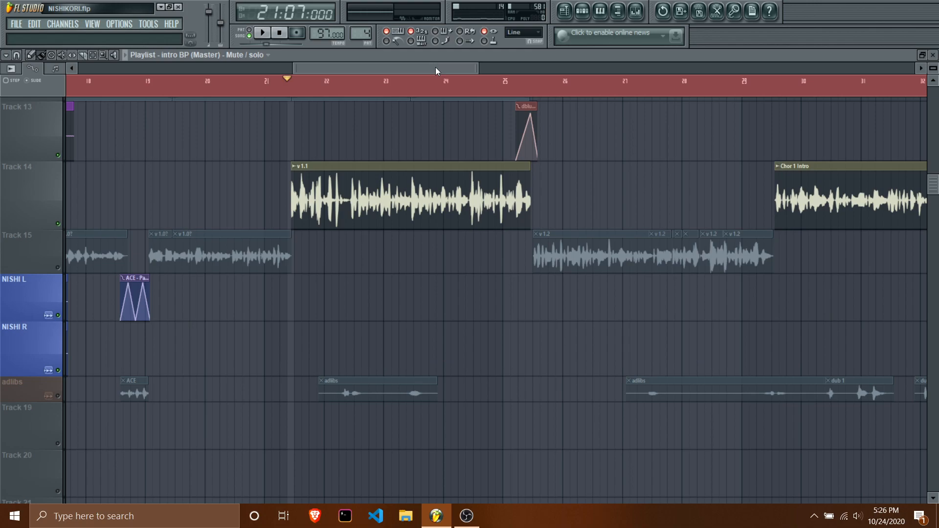
# Move the song position back to bar 9 at the chor 1 marker.
pyautogui.moveTo(436, 66); pyautogui.dragTo(304, 96)
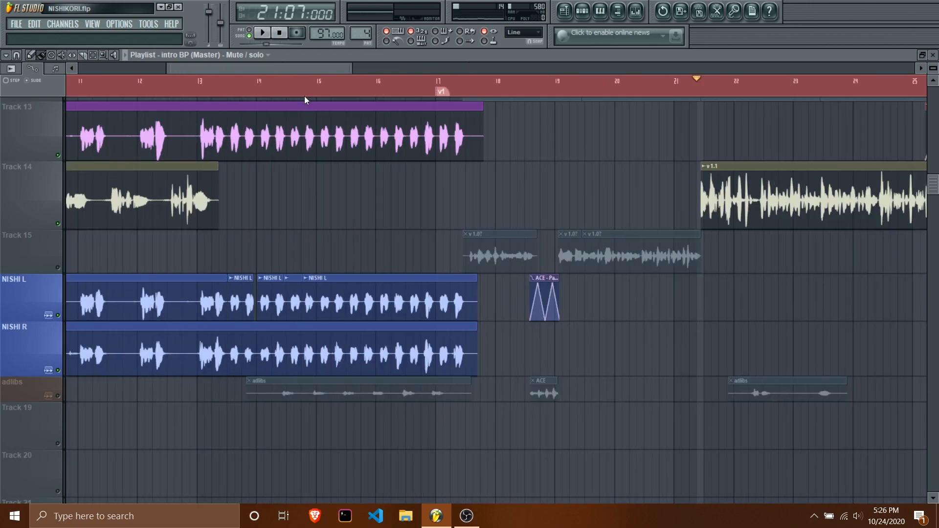
pyautogui.moveTo(184, 82); pyautogui.dragTo(163, 82)
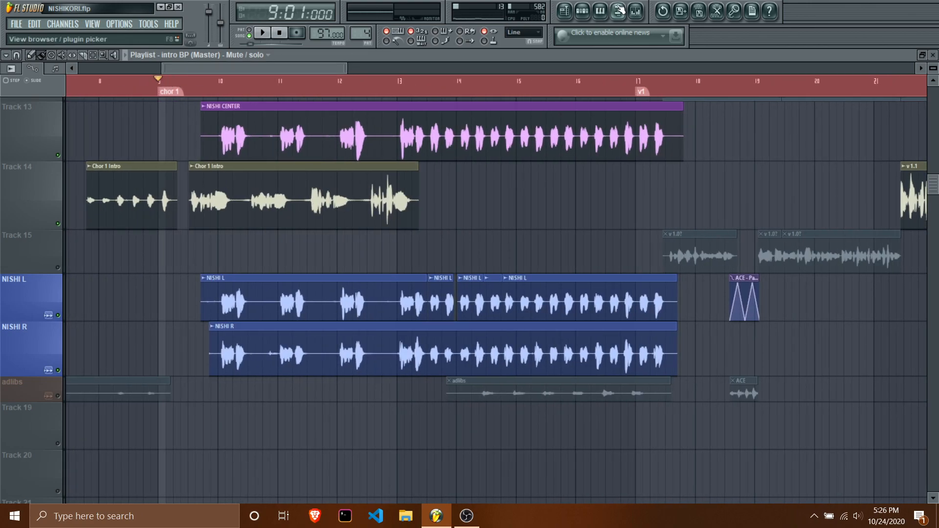
# Open both Fruity Limiters on the Main Renders mixer track and move the overlapping window clear of the other.
pyautogui.click(636, 10)
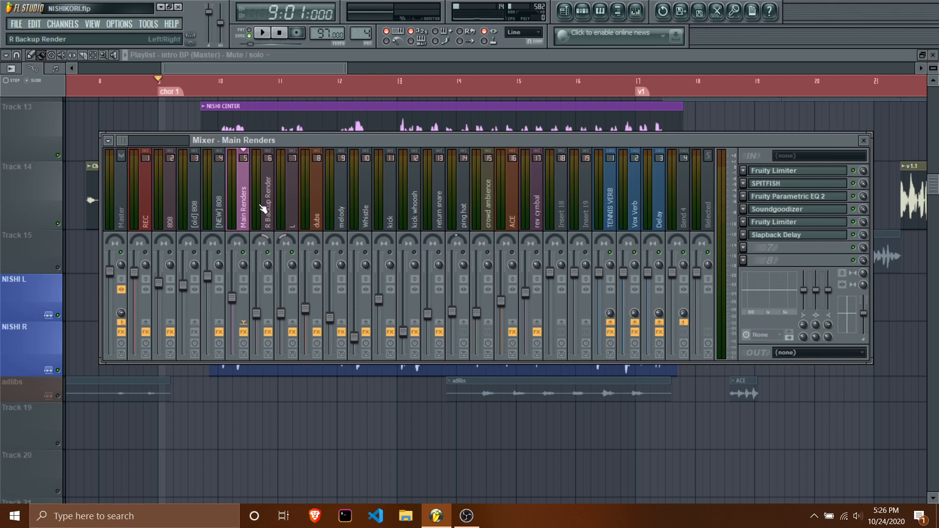
pyautogui.click(795, 172)
pyautogui.click(780, 228)
pyautogui.click(778, 171)
pyautogui.click(776, 176)
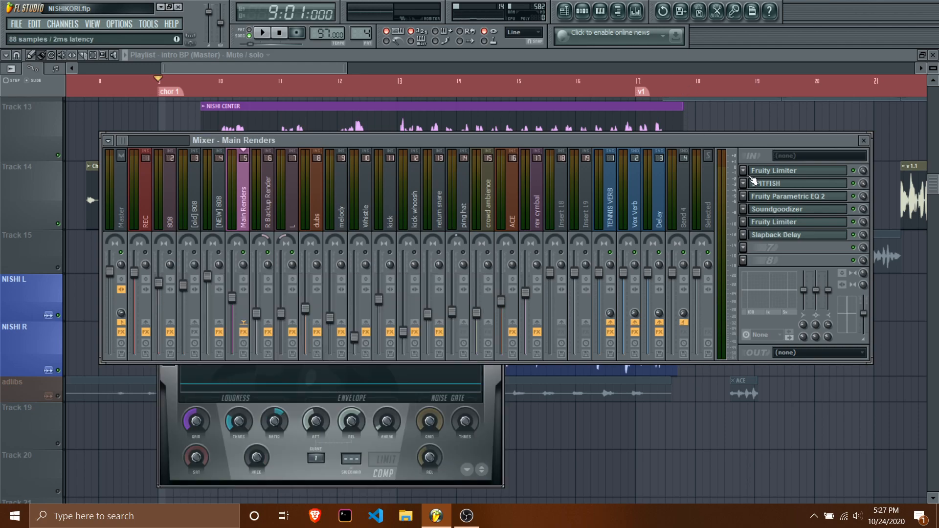
pyautogui.click(779, 175)
pyautogui.click(436, 402)
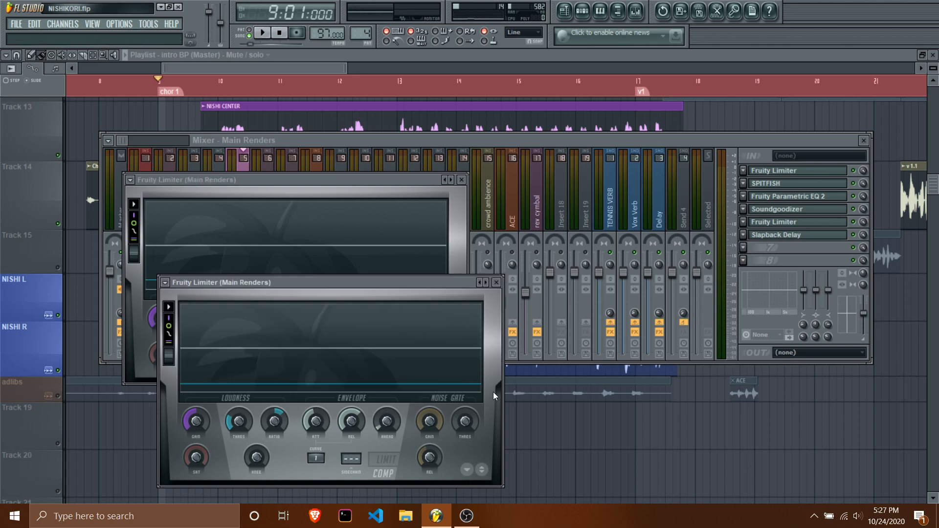
pyautogui.moveTo(383, 281); pyautogui.dragTo(649, 187)
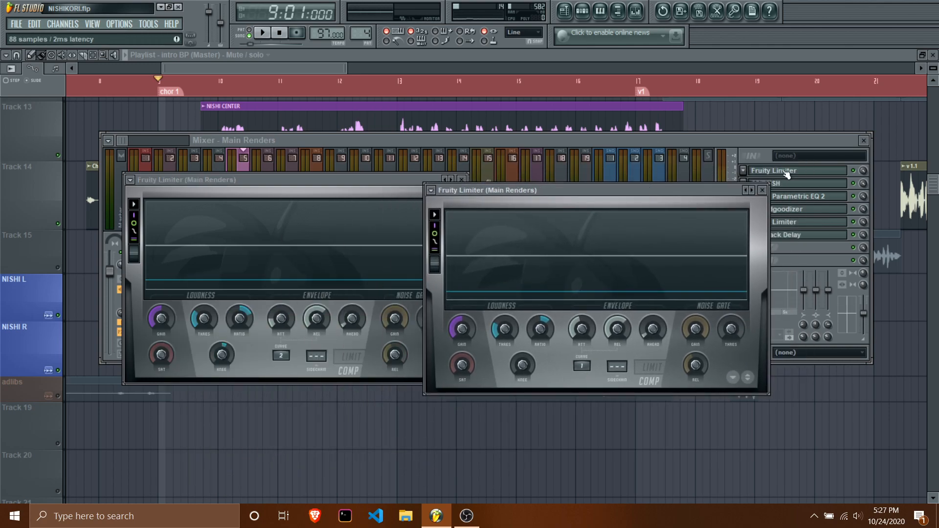
# Rename the first Fruity Limiter on Main Renders to Fast and the second one to Slow.
pyautogui.rightClick(798, 172)
pyautogui.write('Fast')
pyautogui.press('Return')
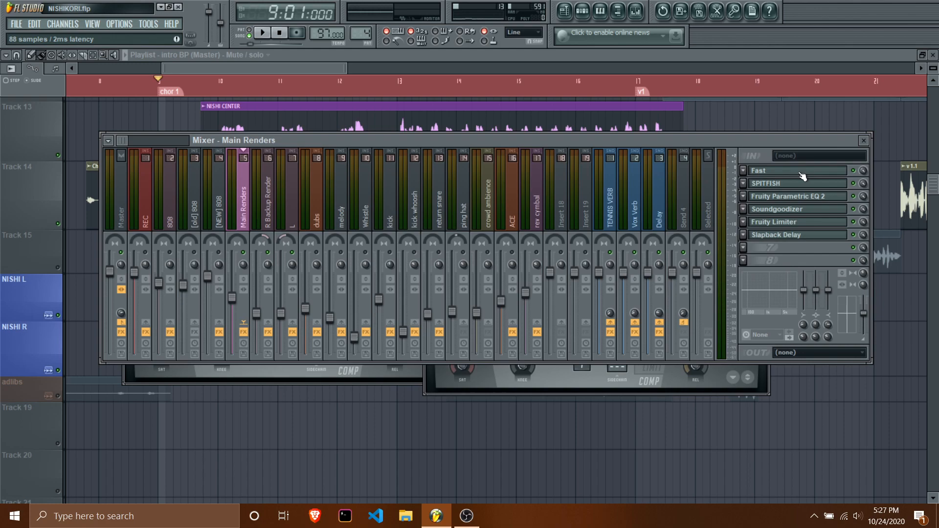
pyautogui.rightClick(791, 220)
pyautogui.write('Slow')
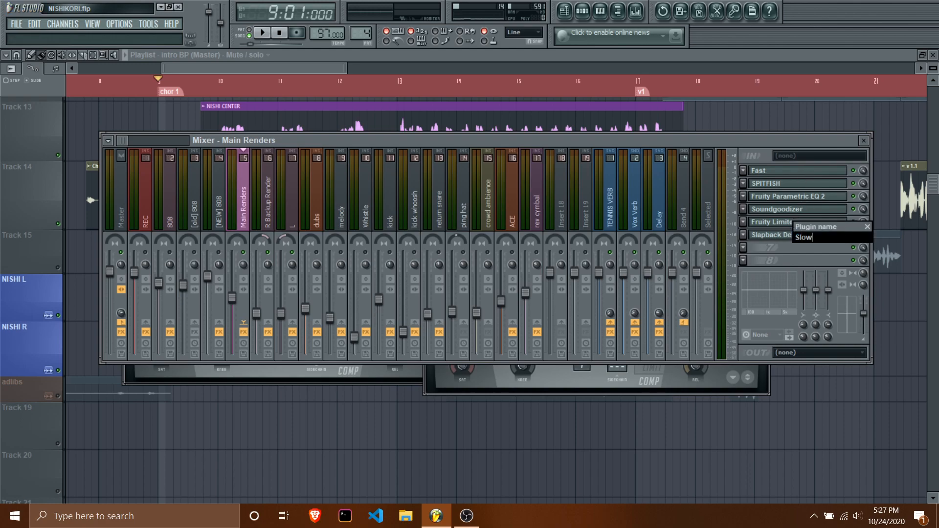
pyautogui.press('Return')
# Bring the Slow and Fast limiter windows forward and place them side by side.
pyautogui.click(738, 380)
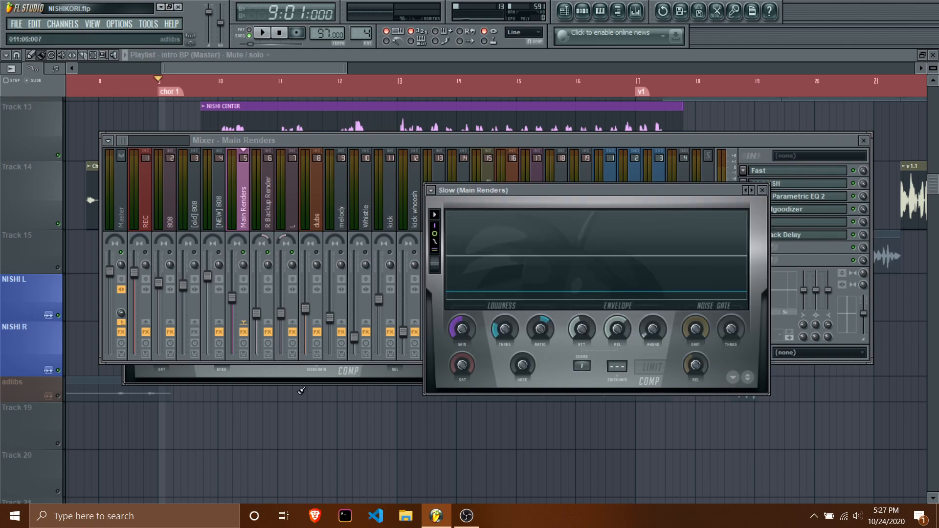
pyautogui.click(288, 379)
pyautogui.moveTo(244, 181); pyautogui.dragTo(195, 191)
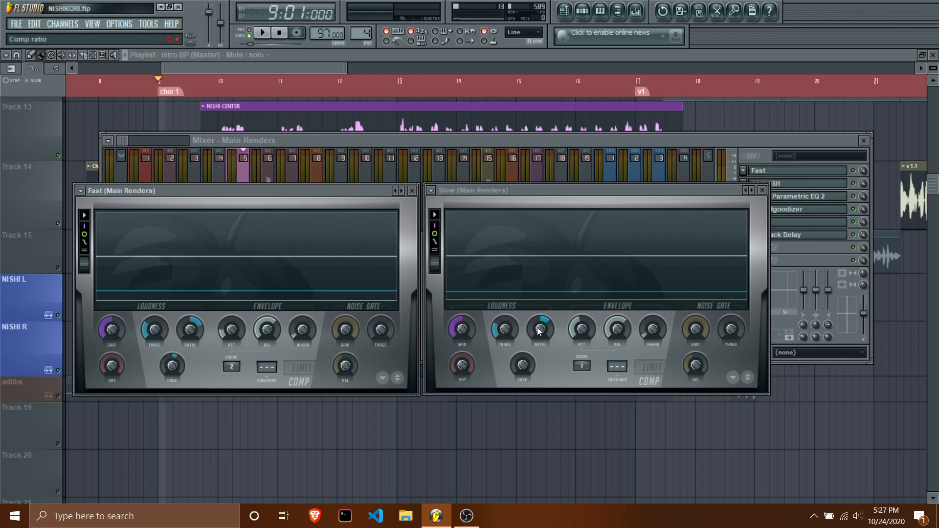
# Review the order of the Fast and Slow limiters in the Main Renders effect chain and the Fast limiter's controls.
pyautogui.click(676, 140)
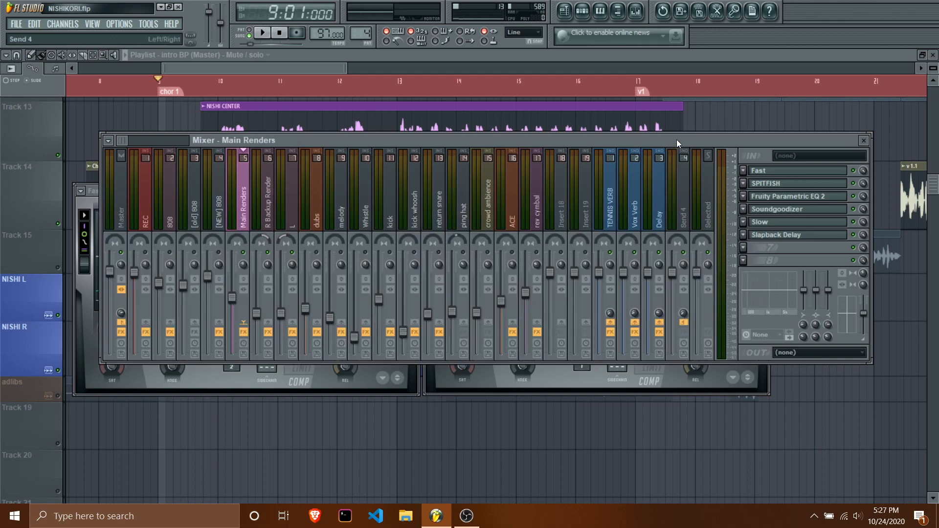
pyautogui.click(329, 390)
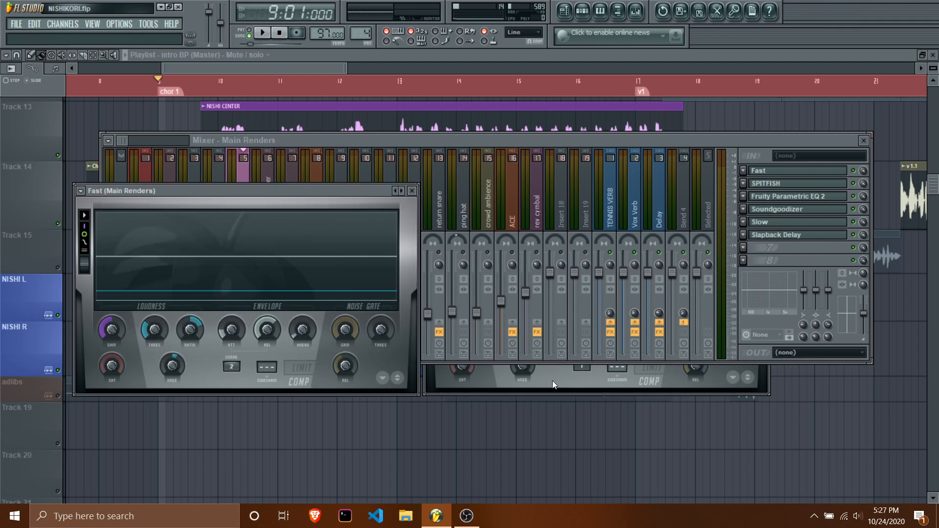
pyautogui.moveTo(227, 191)
pyautogui.mouseDown()
pyautogui.moveTo(254, 180)
pyautogui.moveTo(230, 182)
pyautogui.mouseUp()
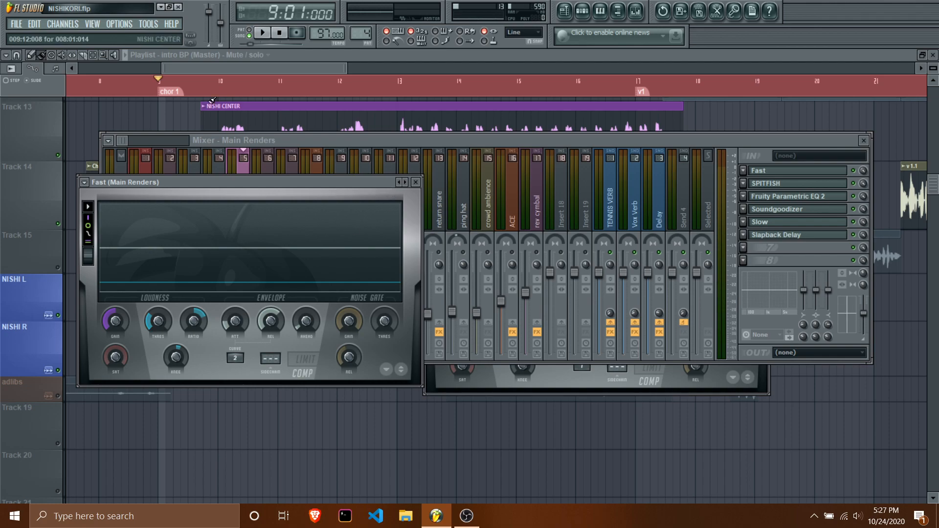
pyautogui.moveTo(197, 65); pyautogui.dragTo(198, 66)
pyautogui.click(636, 10)
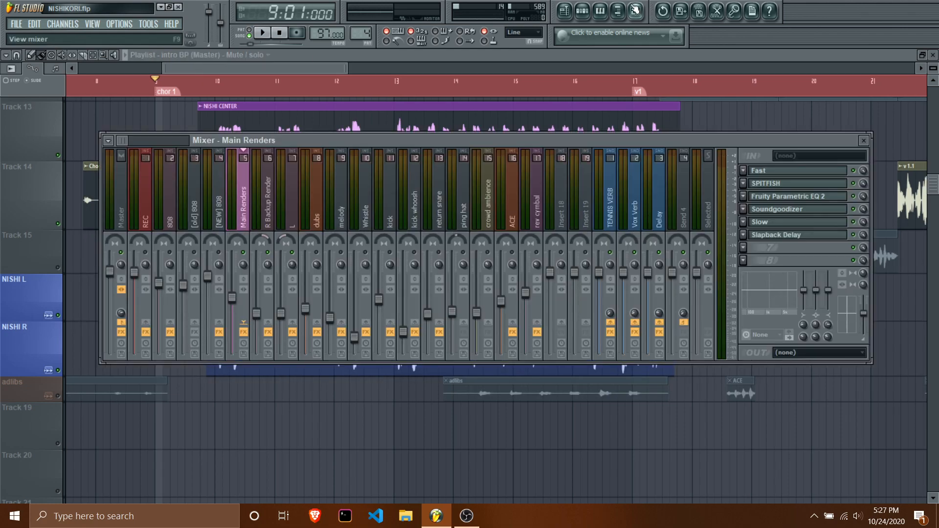
pyautogui.click(786, 172)
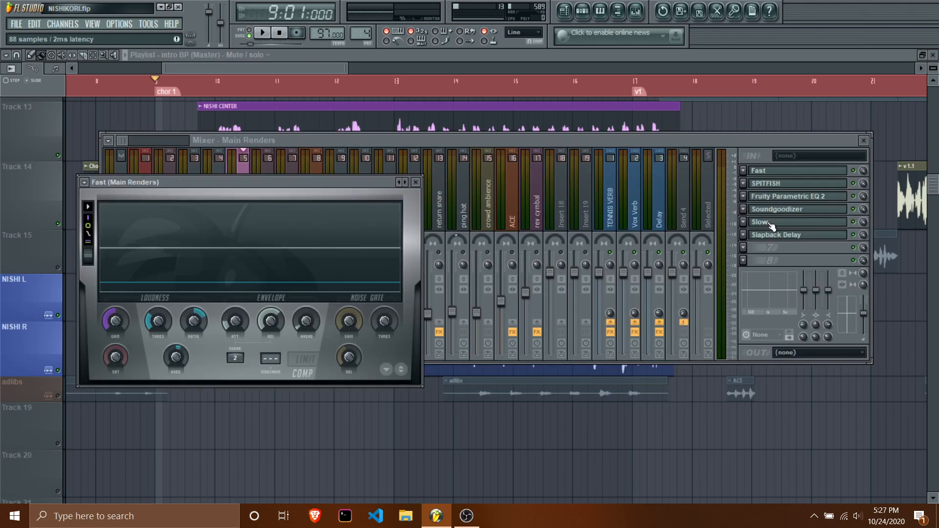
pyautogui.click(769, 222)
pyautogui.click(762, 190)
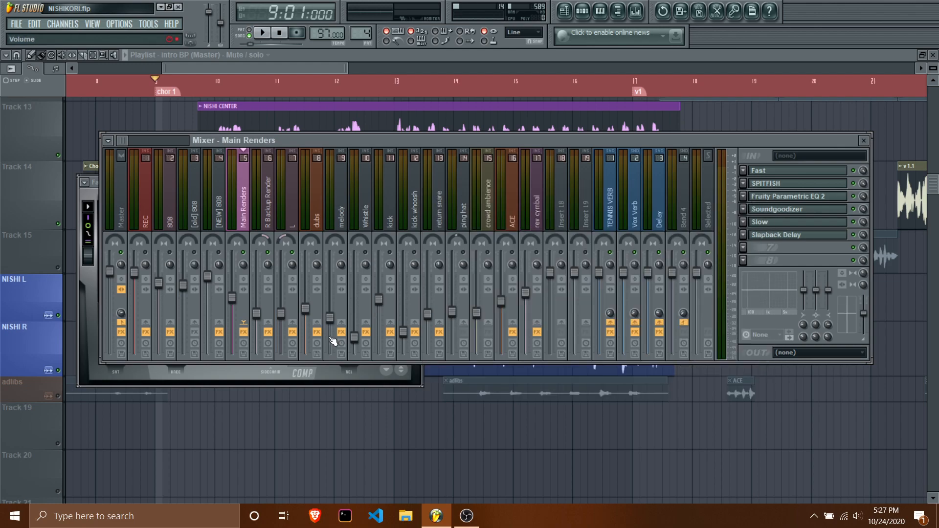
pyautogui.click(252, 376)
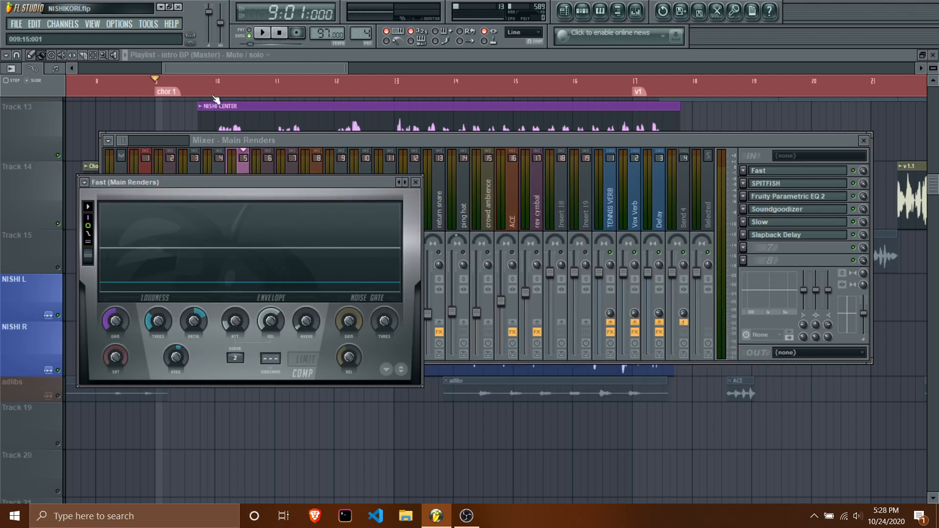
pyautogui.click(456, 168)
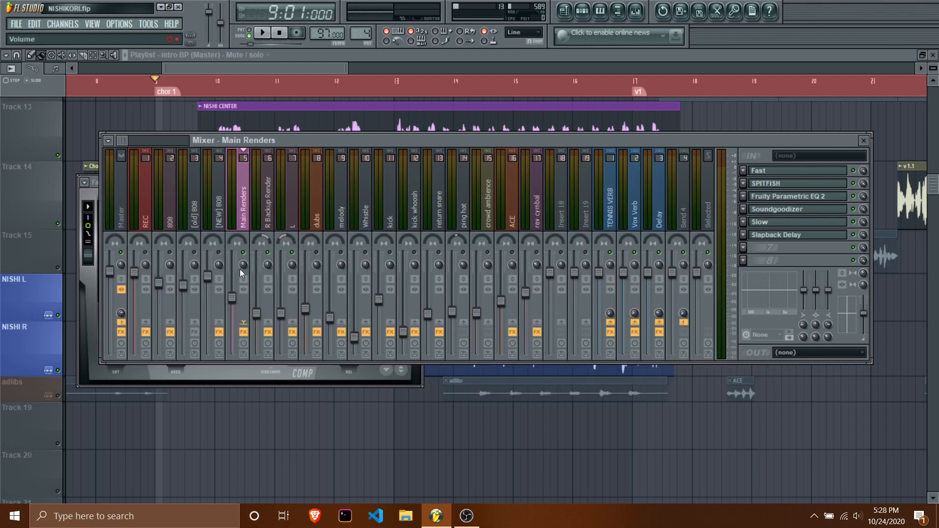
# Play and scrub through the playlist from the chor 1 marker past the v1 marker to find a verse passage for auditioning.
pyautogui.press('space')
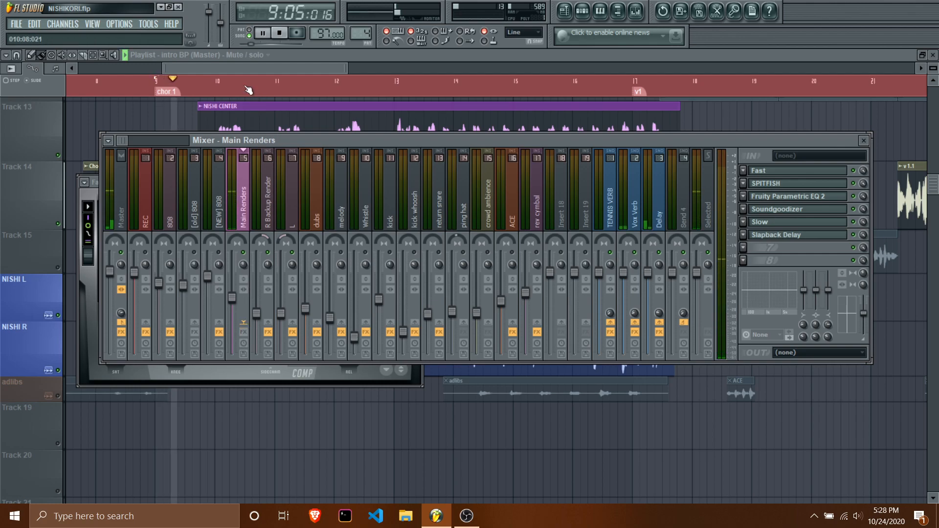
pyautogui.moveTo(300, 68); pyautogui.dragTo(432, 75)
pyautogui.press('space')
pyautogui.moveTo(296, 92); pyautogui.dragTo(735, 111)
pyautogui.press('space')
pyautogui.moveTo(460, 69); pyautogui.dragTo(403, 70)
pyautogui.press('space')
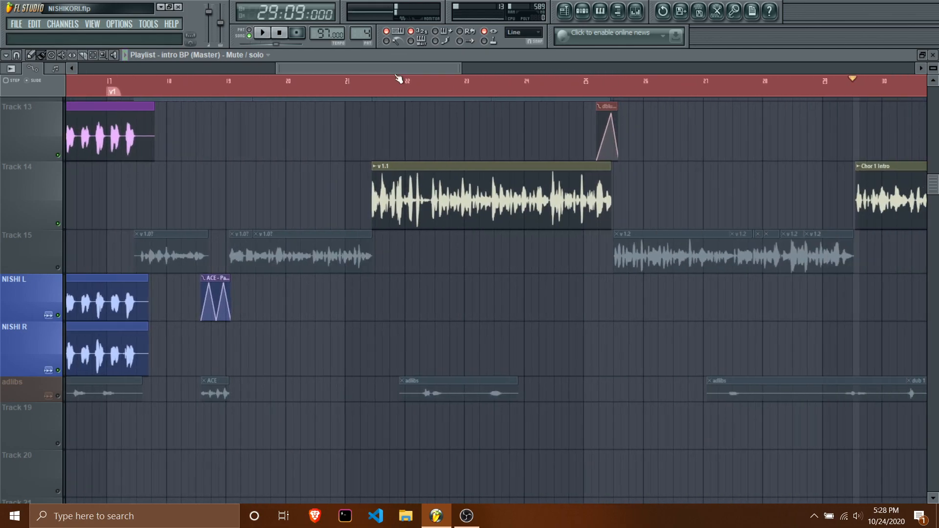
# Move the song position to bar 19 and play the verse vocal with the mixer open.
pyautogui.moveTo(527, 83); pyautogui.dragTo(226, 84)
pyautogui.press('space')
pyautogui.click(636, 14)
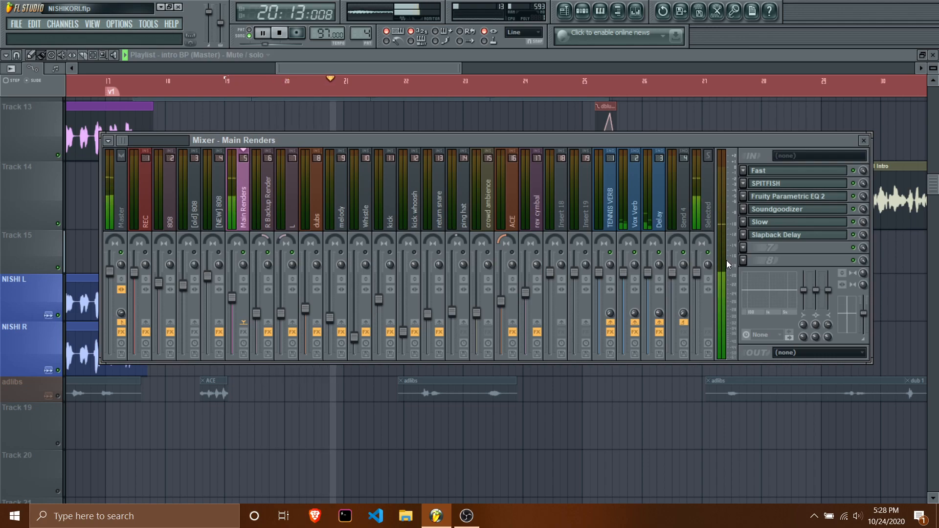
pyautogui.press('space')
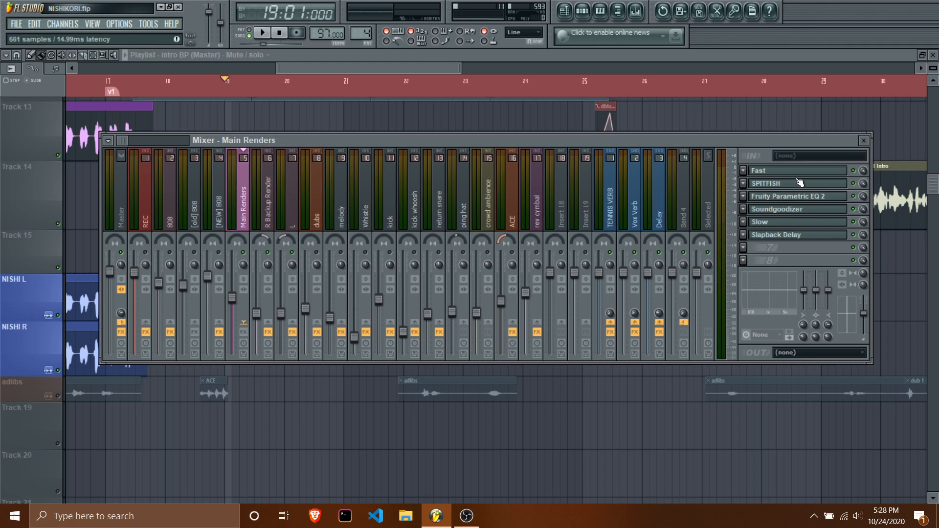
# Enable the Main Renders effects with only the Fast limiter active among the loaded plugins, and play from bar 19.
pyautogui.click(244, 332)
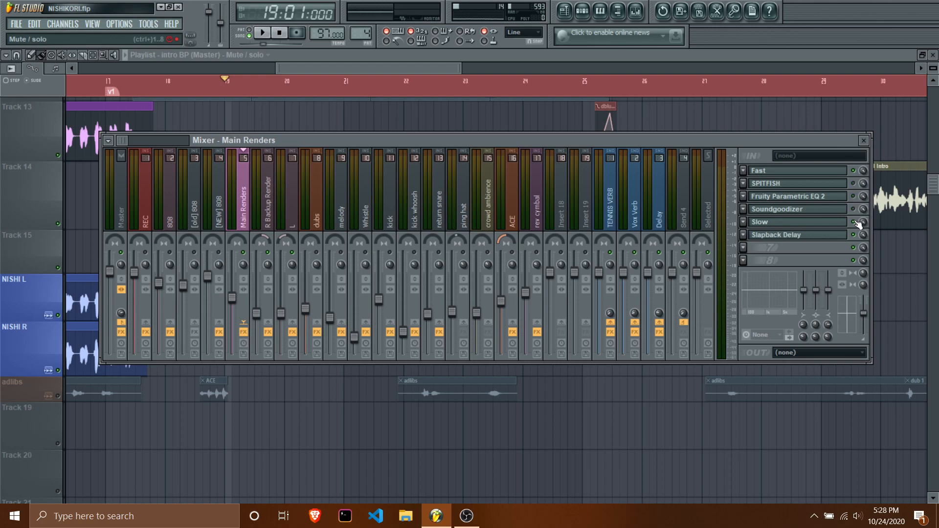
pyautogui.click(812, 173)
pyautogui.press('space')
pyautogui.click(855, 172)
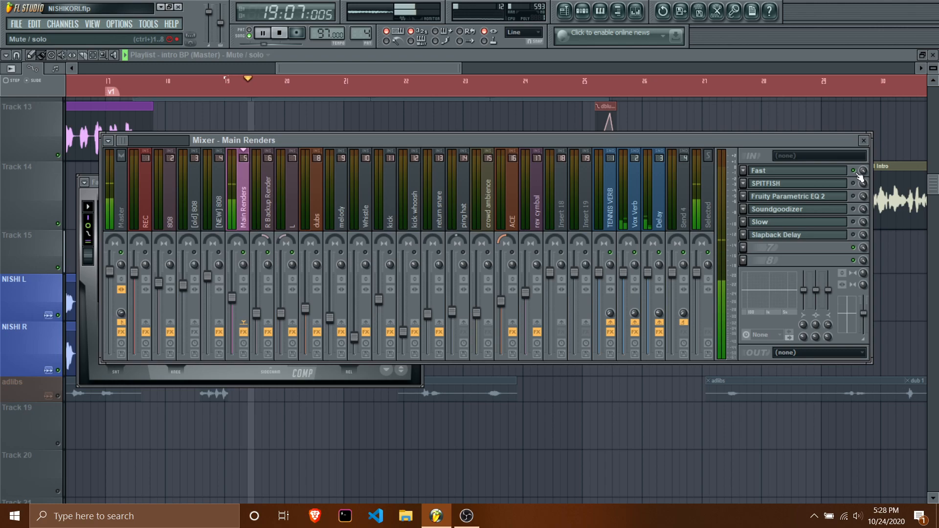
# Compare the verse with the Fast limiter active and bypassed during playback, and detach its plugin window.
pyautogui.click(307, 377)
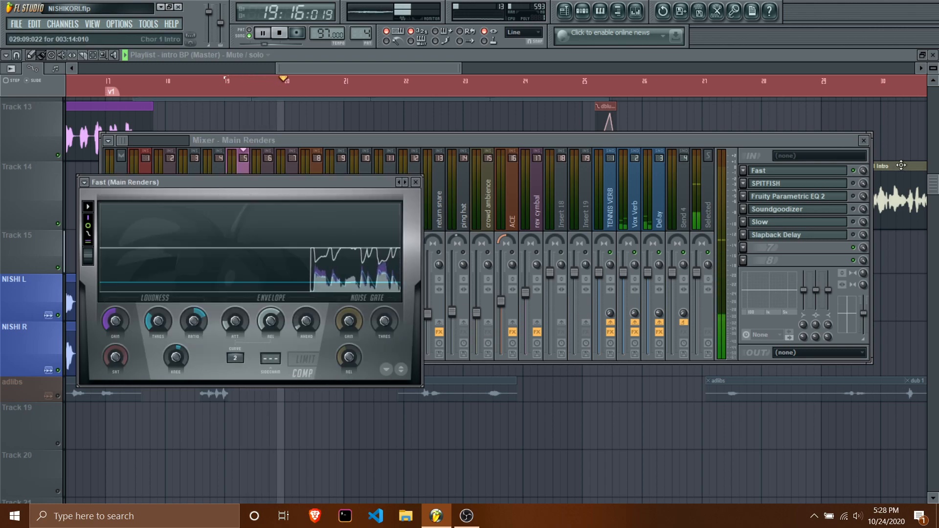
pyautogui.click(857, 171)
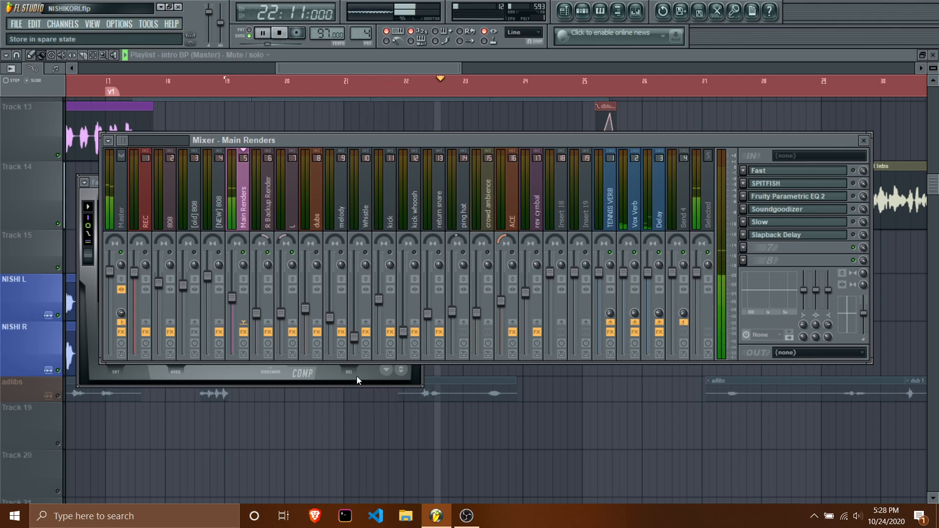
pyautogui.click(327, 373)
pyautogui.click(84, 182)
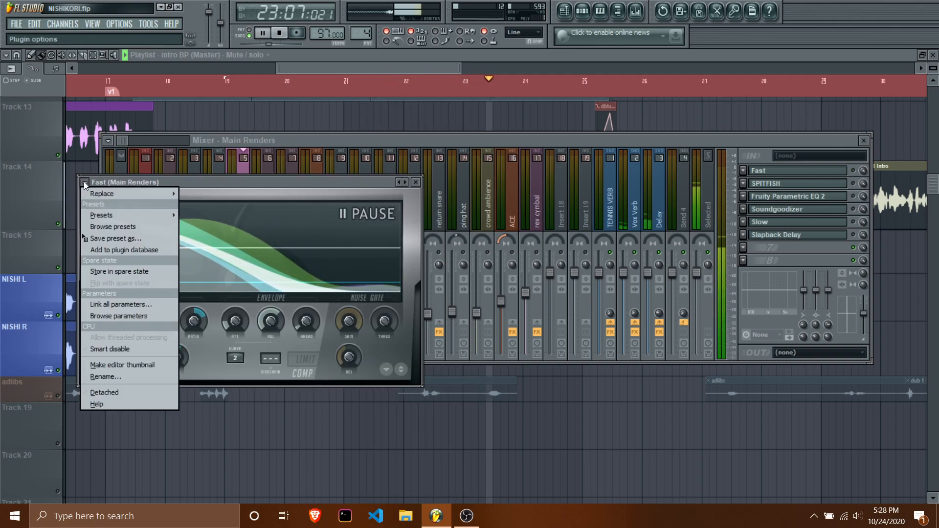
pyautogui.click(109, 369)
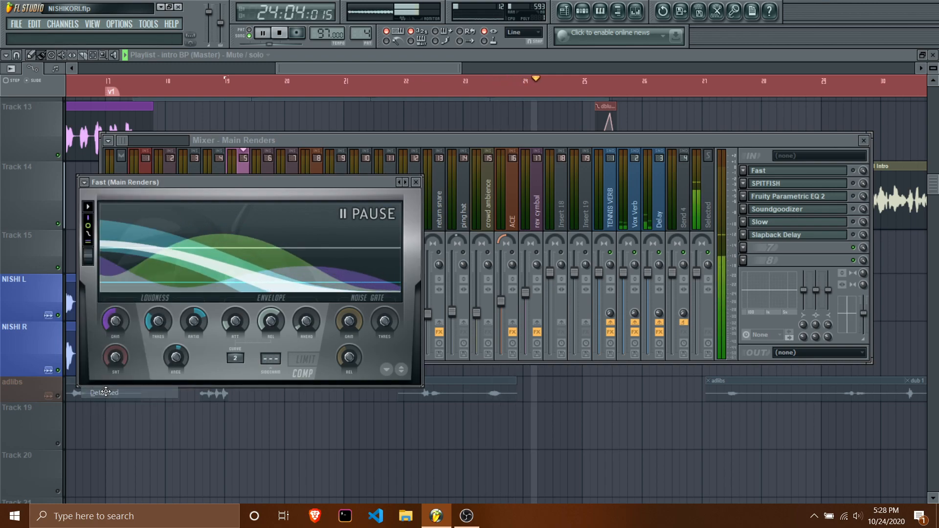
# Replay the verse from bar 19 with the Fast limiter active and examine its gain reduction graph.
pyautogui.click(281, 33)
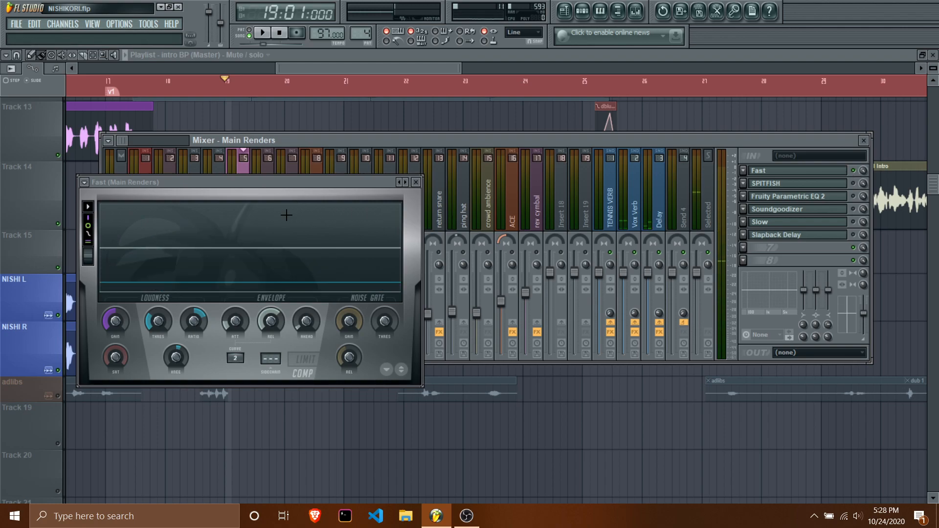
pyautogui.press('space')
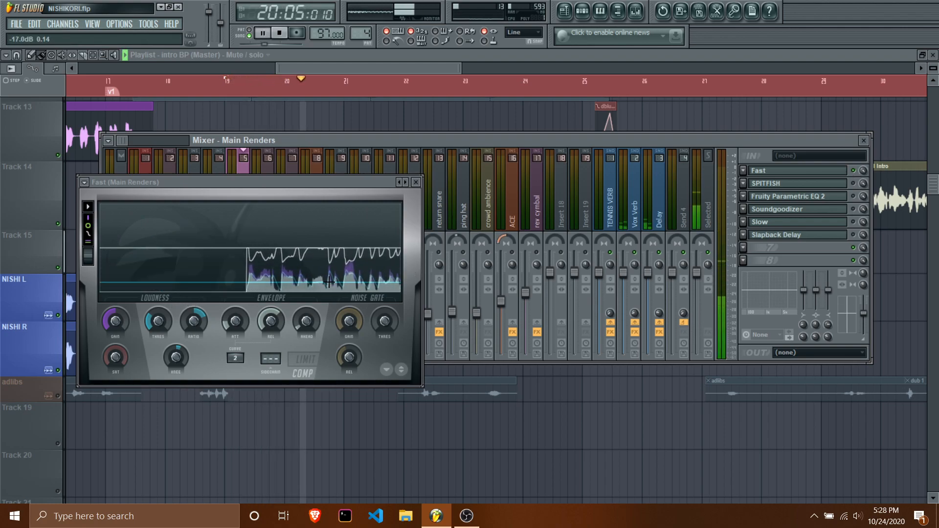
pyautogui.press('space')
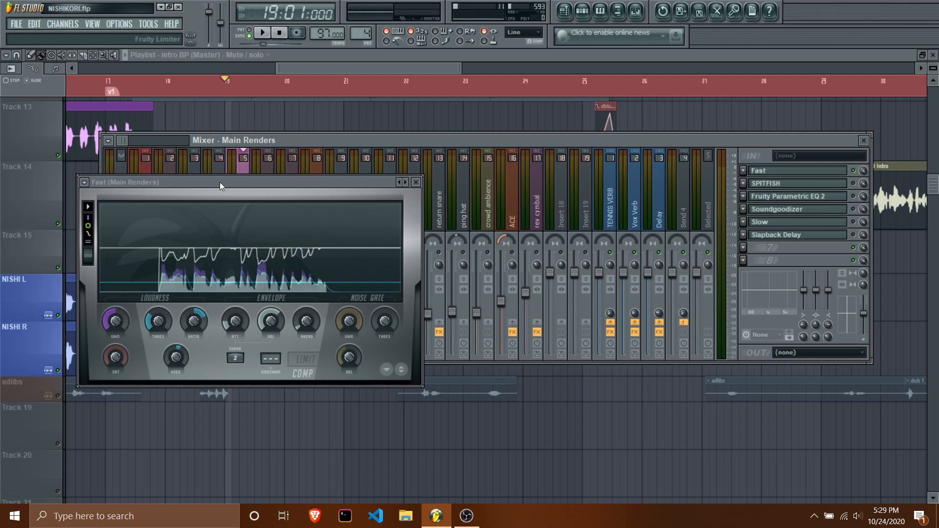
# Lower the Fast limiter's compression threshold and audition the verse from bar 19.
pyautogui.moveTo(219, 182); pyautogui.dragTo(240, 179)
pyautogui.moveTo(179, 318); pyautogui.dragTo(179, 335)
pyautogui.press('space')
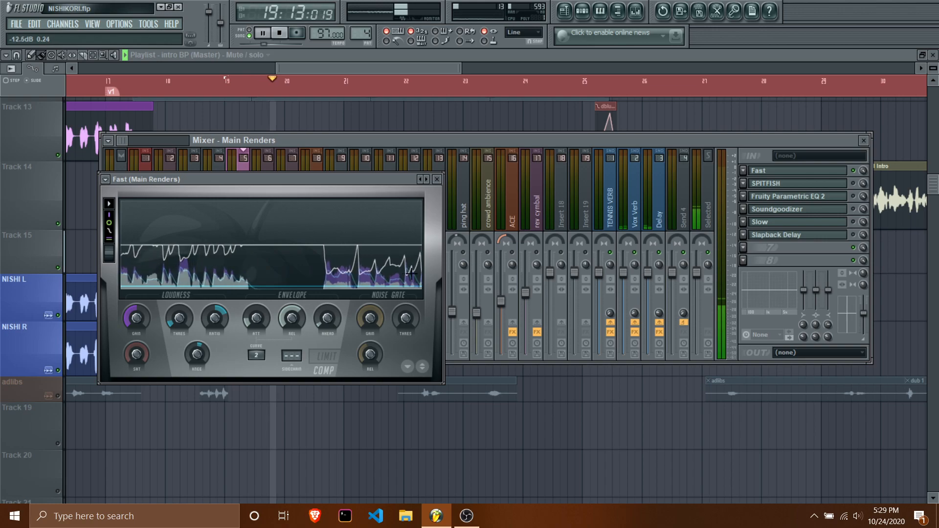
pyautogui.press('space')
# Raise the Fast limiter's gain to 5.0 dB and audition the compressed verse.
pyautogui.moveTo(136, 323); pyautogui.dragTo(136, 312)
pyautogui.press('space')
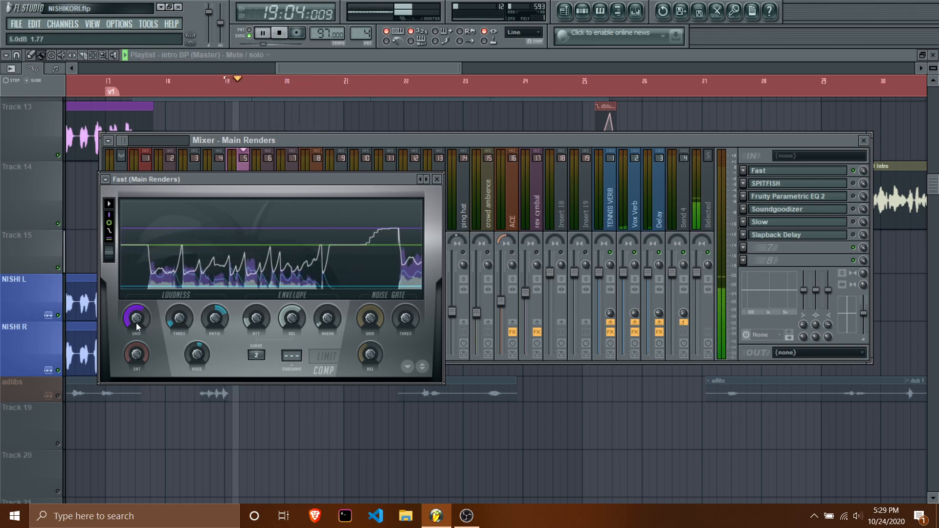
pyautogui.press('space')
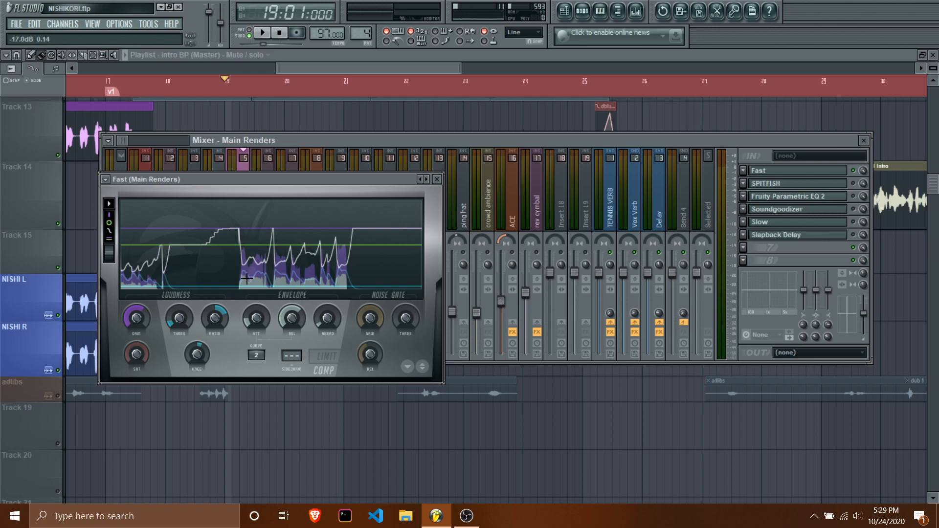
# Audition the Fast limiter with its attack raised to 86.65 ms, and lower the attack to 5.45 ms during playback.
pyautogui.moveTo(179, 320); pyautogui.dragTo(180, 331)
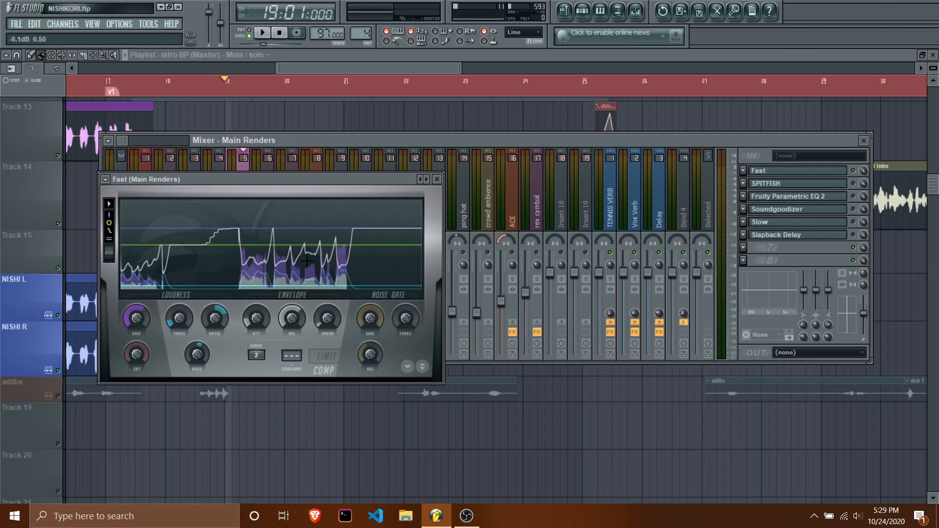
pyautogui.moveTo(260, 318); pyautogui.dragTo(261, 303)
pyautogui.press('space')
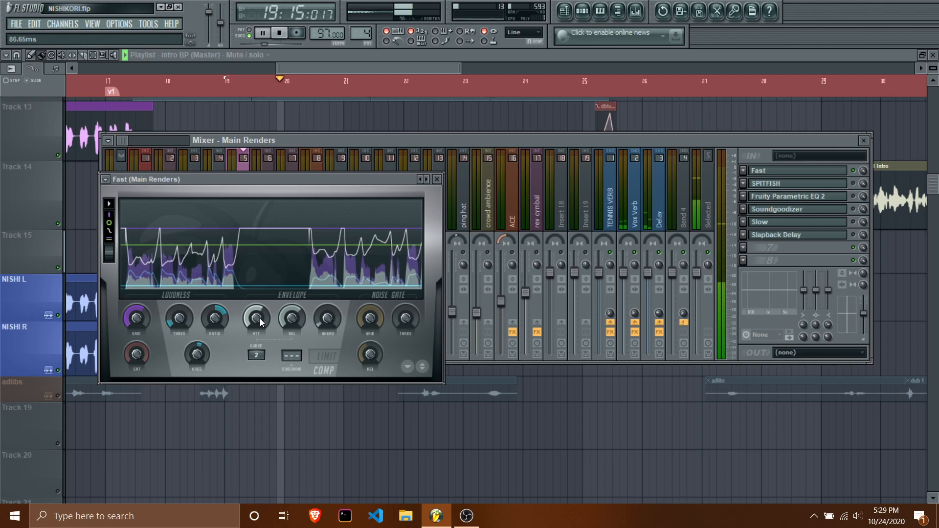
pyautogui.moveTo(260, 319); pyautogui.dragTo(260, 339)
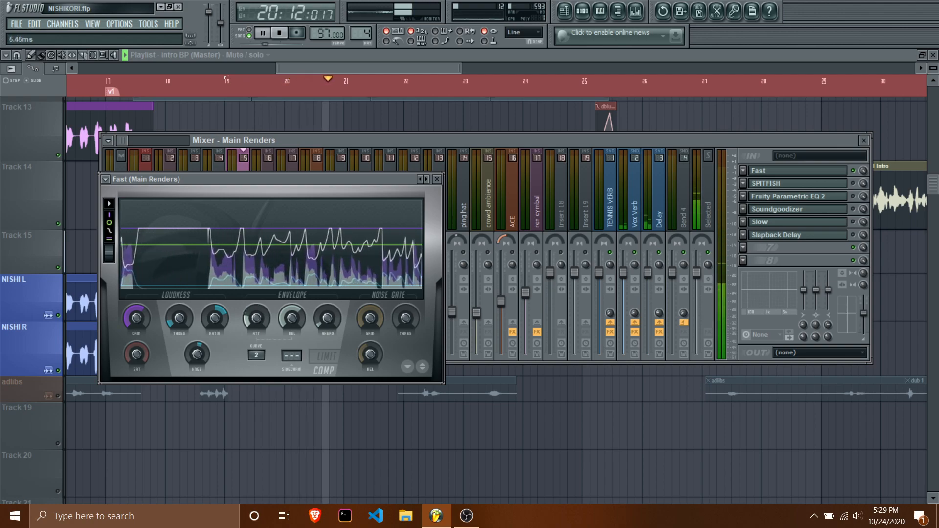
# Lower the Fast limiter's attack to 2.31 ms and audition the verse from bar 19.
pyautogui.moveTo(260, 318); pyautogui.dragTo(259, 342)
pyautogui.press('space')
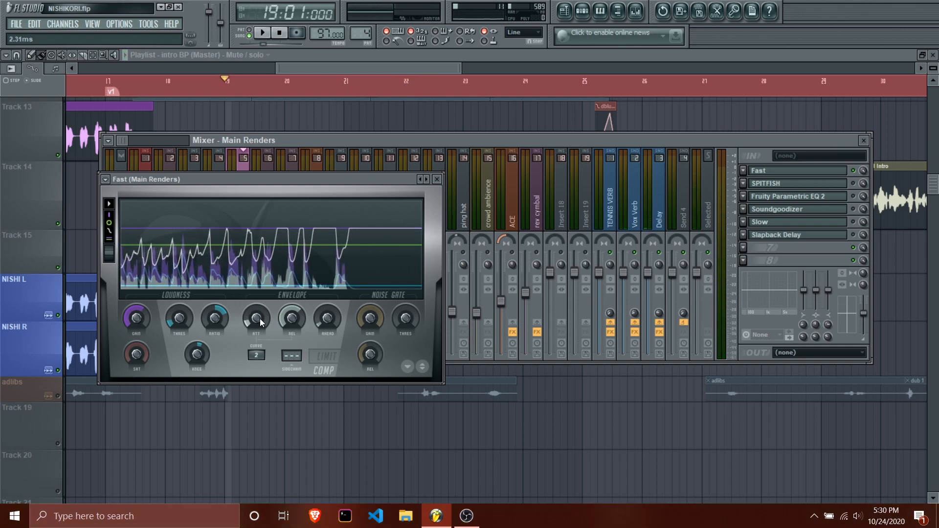
pyautogui.press('space')
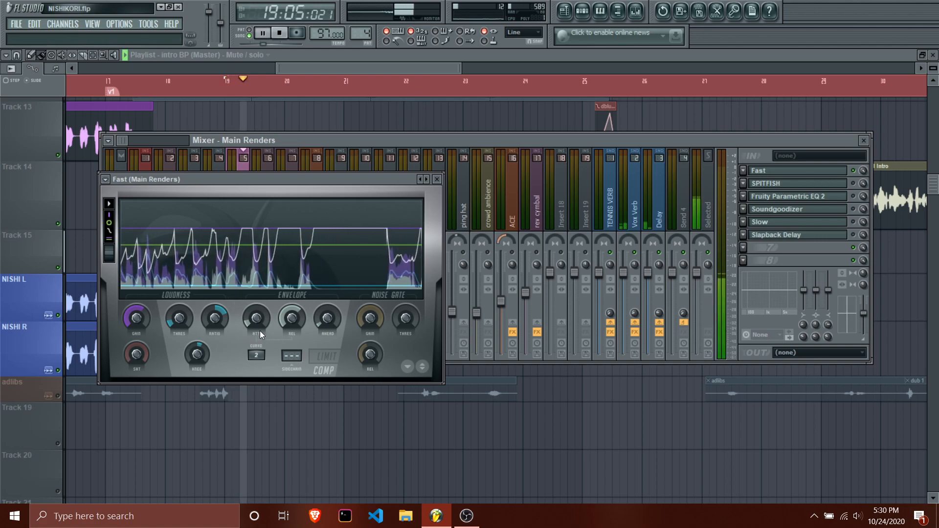
pyautogui.press('space')
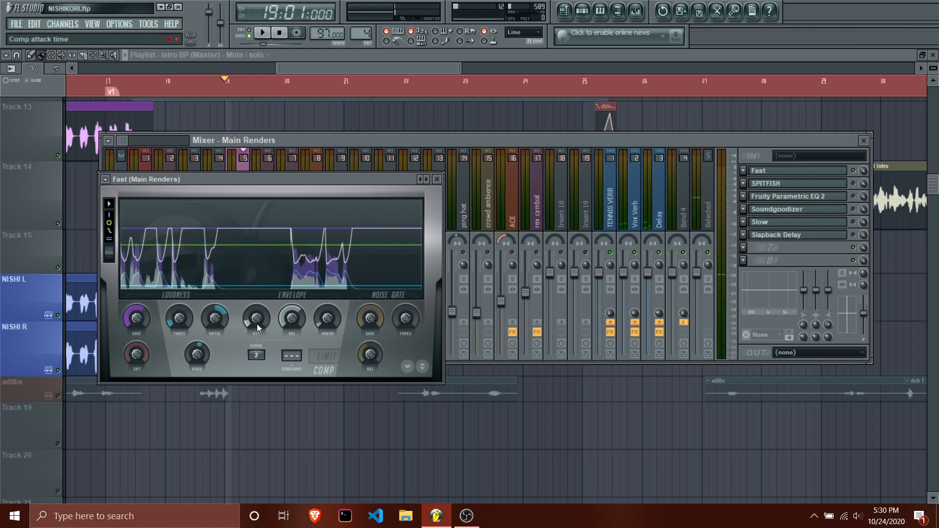
# Raise the Fast limiter's attack to 93.04 ms, audition the verse from bar 19, and stop playback.
pyautogui.moveTo(257, 327); pyautogui.dragTo(257, 313)
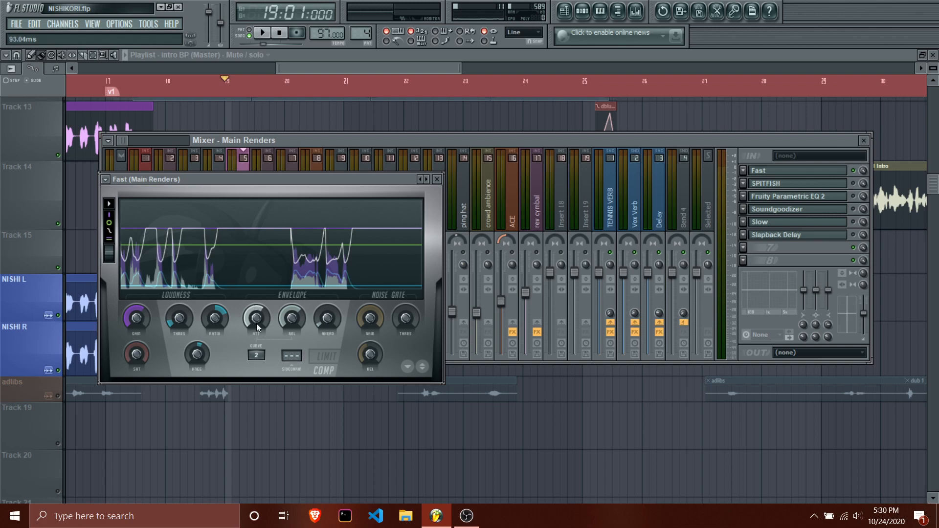
pyautogui.press('space')
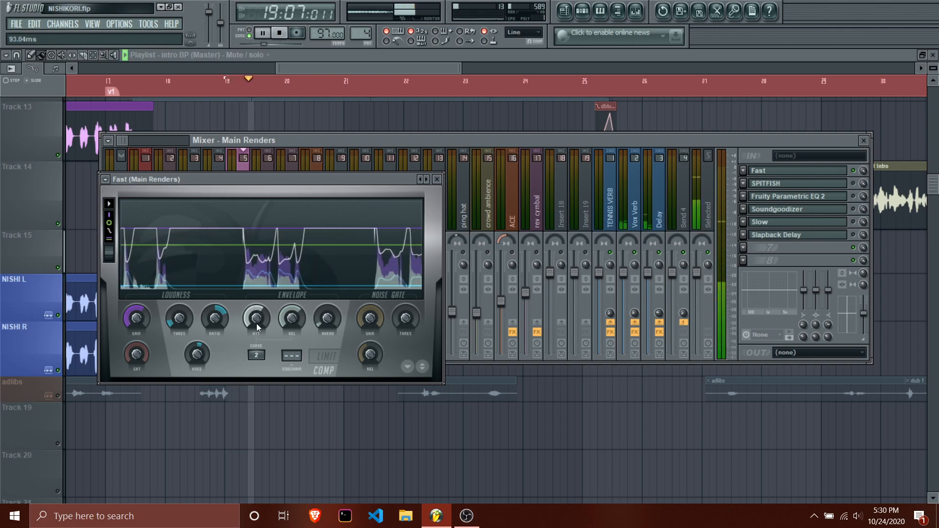
pyautogui.press('space')
pyautogui.press('space')
pyautogui.press('space')
pyautogui.click(279, 33)
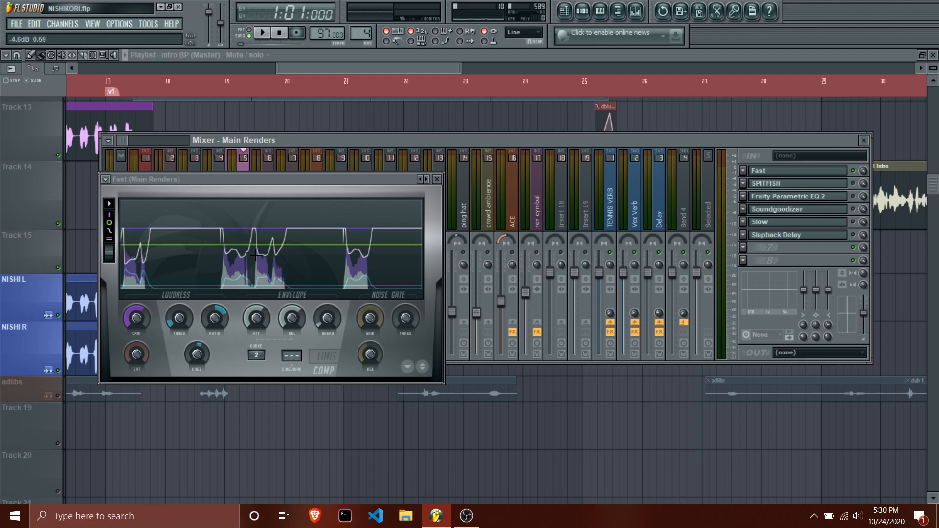
# Lower the Fast limiter's attack to 4.17 ms and try out changes to its gain and compression threshold.
pyautogui.moveTo(258, 320); pyautogui.dragTo(258, 347)
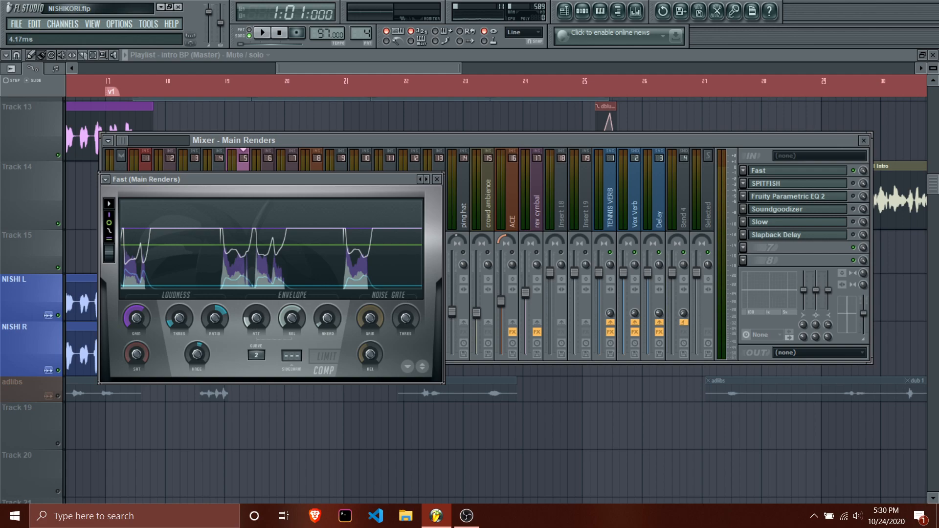
pyautogui.rightClick(136, 321)
pyautogui.click(147, 328)
pyautogui.moveTo(184, 320); pyautogui.dragTo(184, 302)
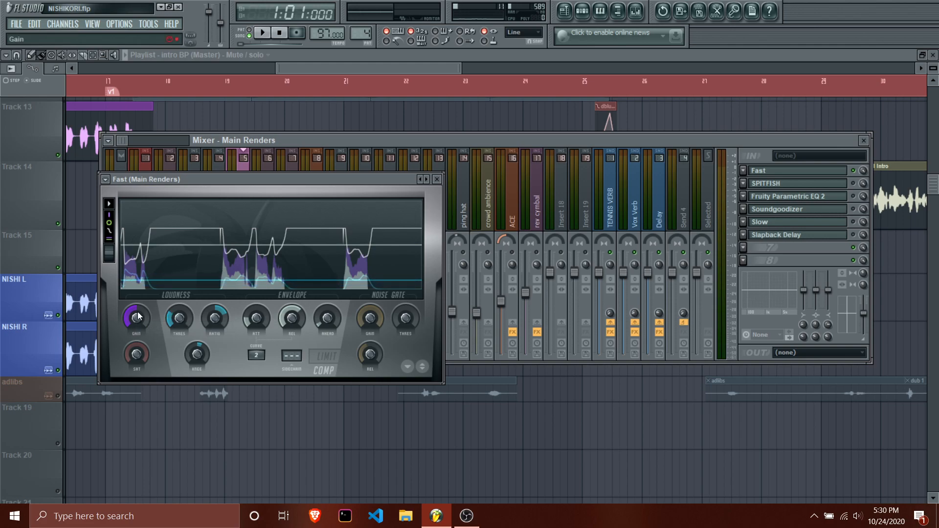
pyautogui.moveTo(179, 318); pyautogui.dragTo(179, 328)
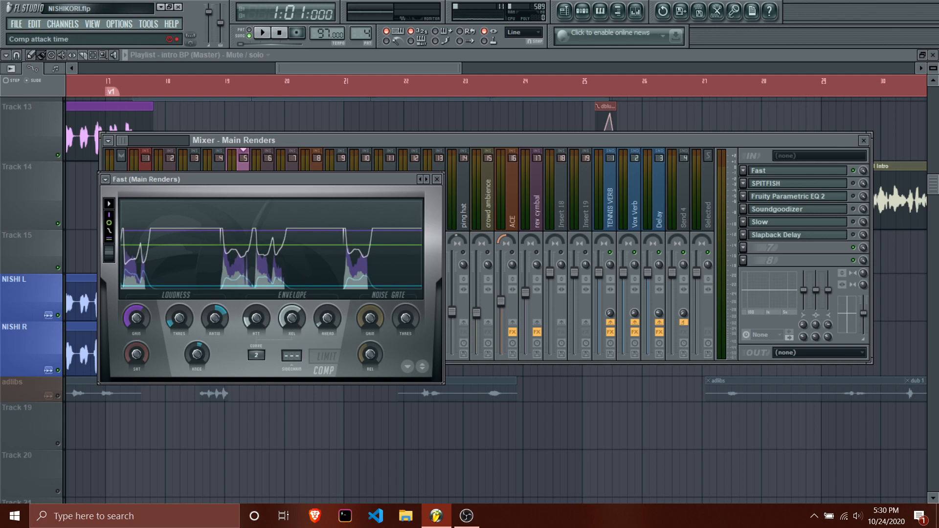
# Move the playback position to bar 22 and play the verse through the Fast limiter.
pyautogui.click(282, 38)
pyautogui.click(266, 39)
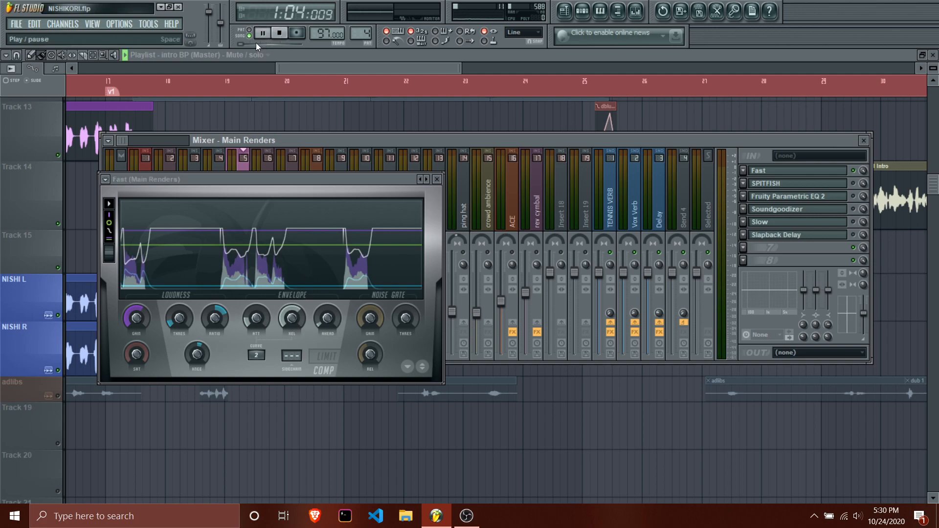
pyautogui.click(445, 92)
pyautogui.press('space')
pyautogui.press('space')
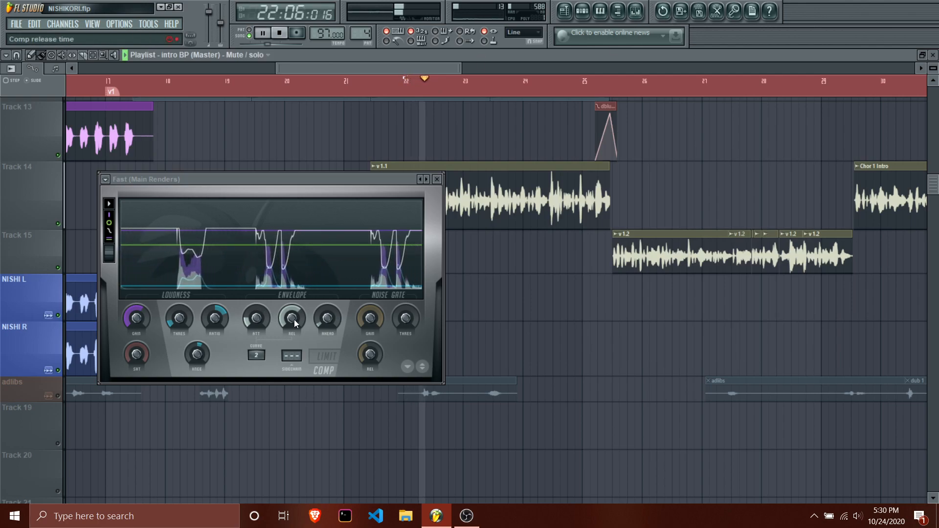
# Raise the Fast limiter's release to 1001.11 ms during playback and replay the verse from bar 22.
pyautogui.moveTo(296, 321); pyautogui.dragTo(296, 305)
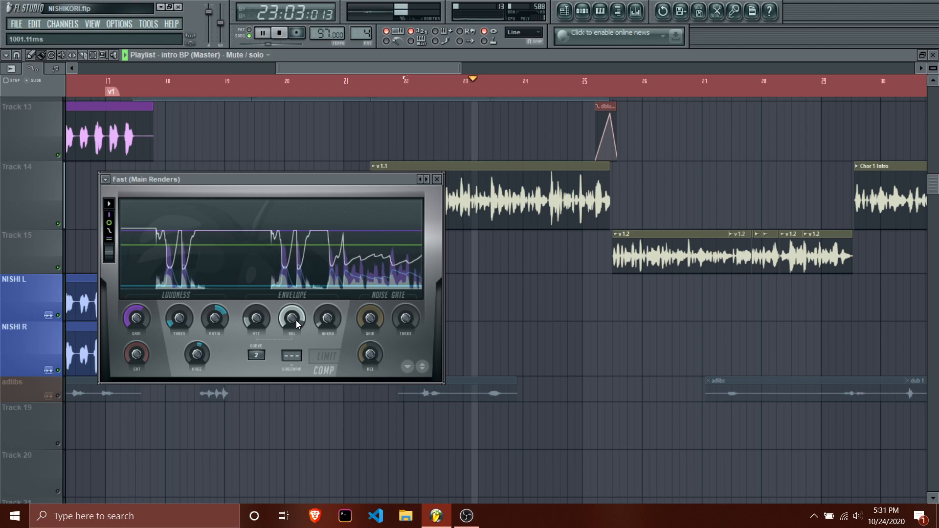
pyautogui.press('space')
pyautogui.press('space')
# Lower the Fast limiter's release to 13.20 ms during playback and examine the gain reduction graph.
pyautogui.moveTo(296, 321)
pyautogui.mouseDown()
pyautogui.moveTo(296, 381)
pyautogui.moveTo(296, 340)
pyautogui.mouseUp()
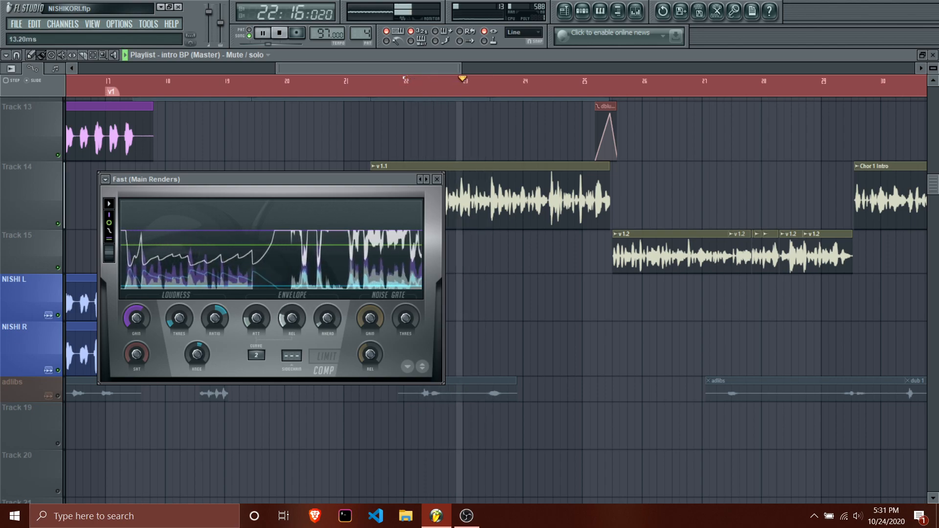
pyautogui.moveTo(295, 320); pyautogui.dragTo(295, 343)
pyautogui.press('space')
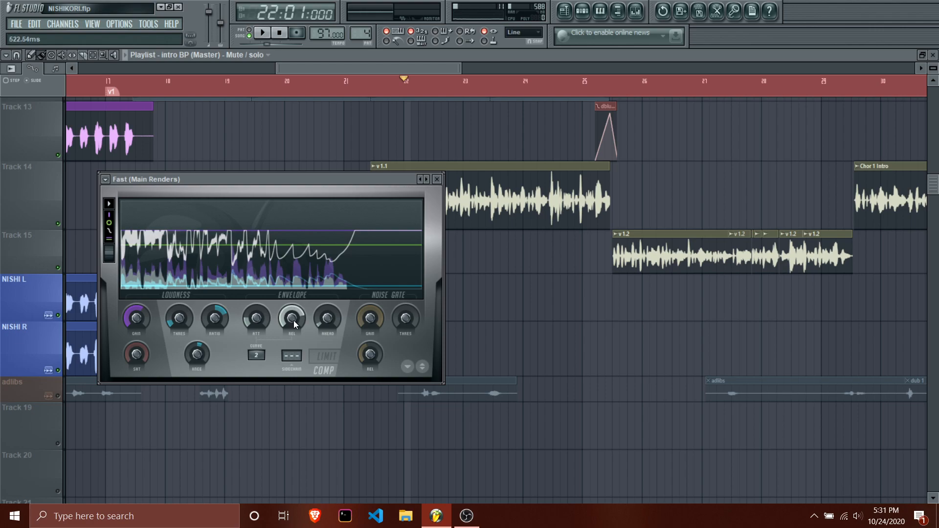
# Audition the verse from bar 22 with the Fast limiter's release shortened again.
pyautogui.moveTo(294, 321); pyautogui.dragTo(293, 352)
pyautogui.press('space')
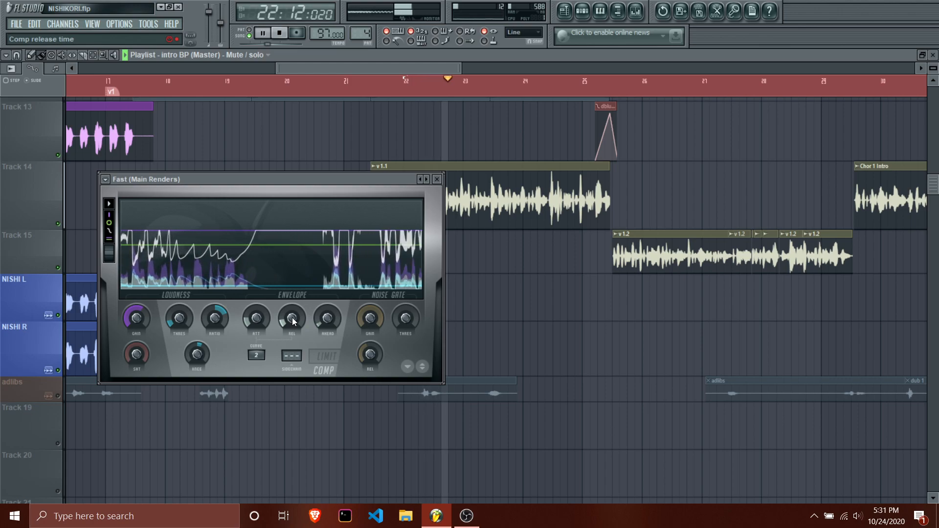
pyautogui.press('space')
# Raise the Fast limiter's release to 445.07 ms and audition the verse repeatedly from bar 22.
pyautogui.moveTo(294, 321); pyautogui.dragTo(294, 289)
pyautogui.press('space')
pyautogui.press('space')
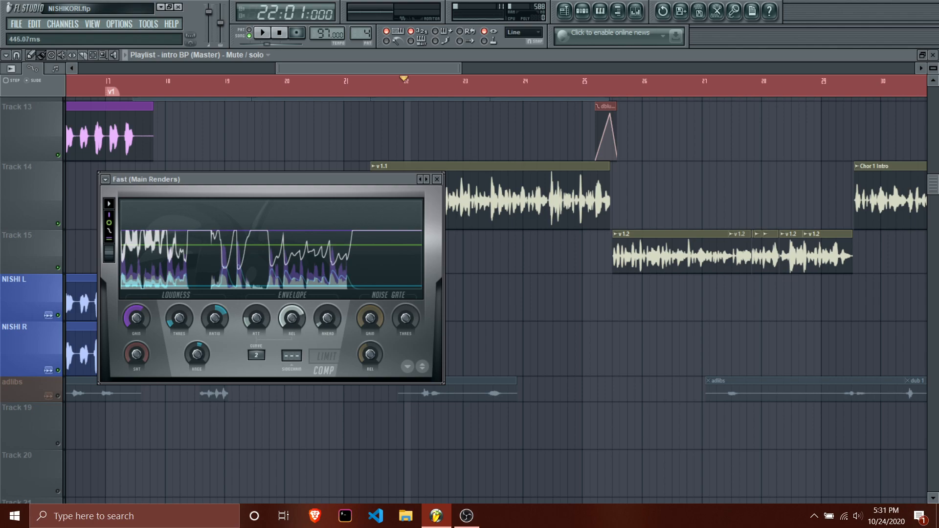
pyautogui.press('space')
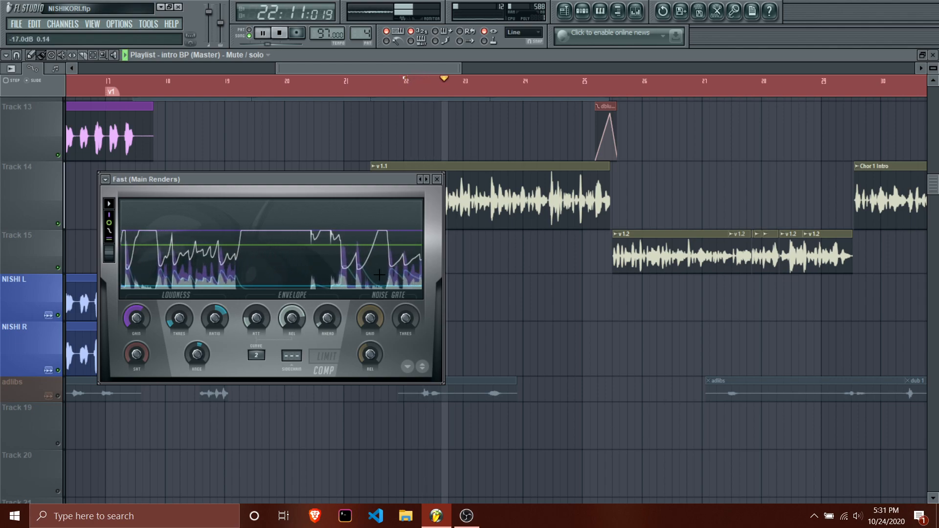
pyautogui.press('space')
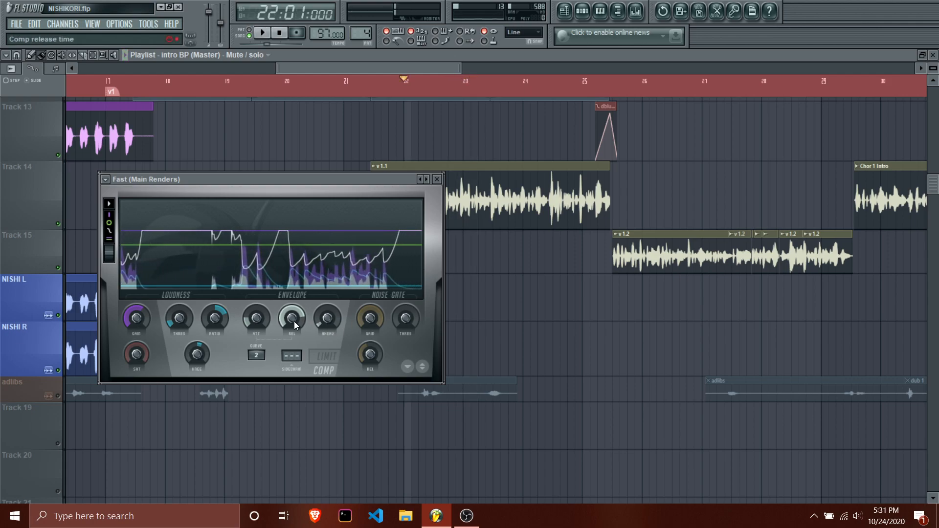
# Lower the Fast limiter's release to 28.83 ms, audition the verse from bar 22, and fine-tune the release during playback.
pyautogui.moveTo(292, 322); pyautogui.dragTo(292, 362)
pyautogui.press('space')
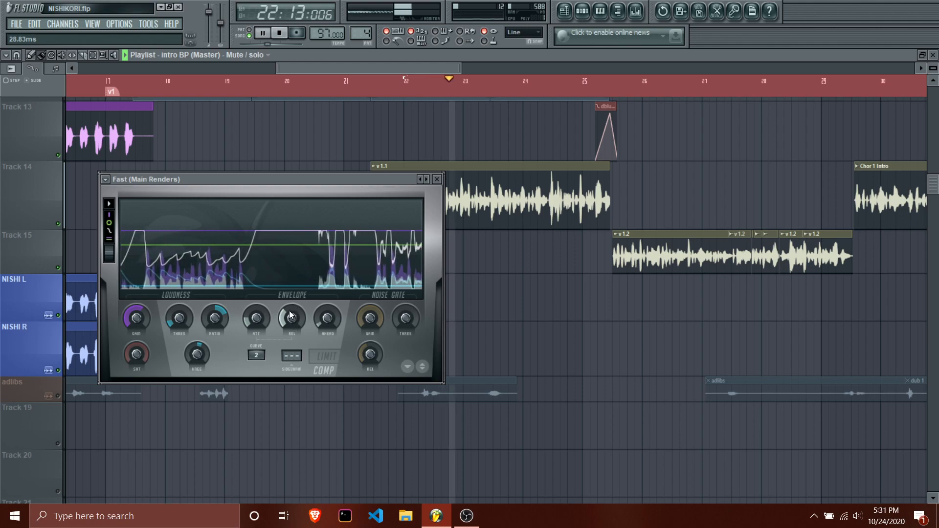
pyautogui.moveTo(291, 318); pyautogui.dragTo(291, 325)
pyautogui.press('space')
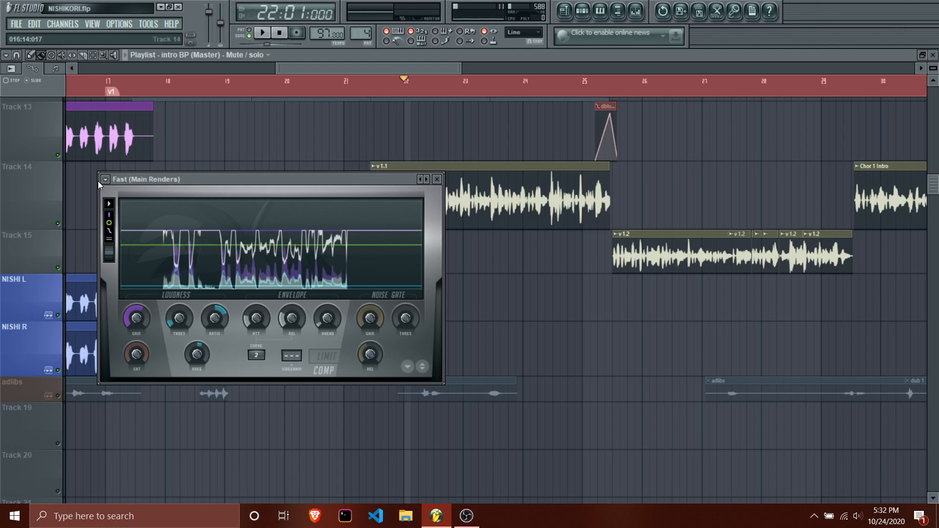
# Reset the Fast limiter's gain and raise its compression threshold.
pyautogui.rightClick(142, 313)
pyautogui.click(158, 323)
pyautogui.moveTo(180, 322); pyautogui.dragTo(179, 316)
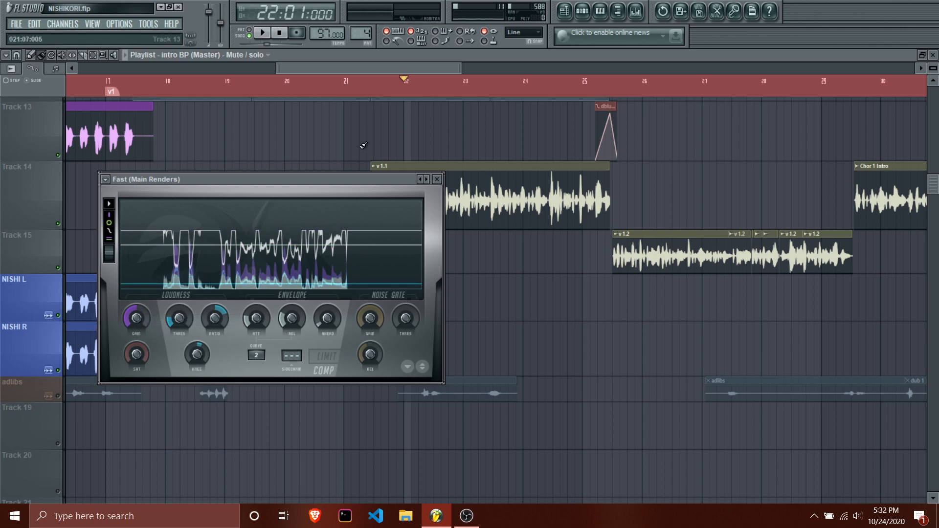
# Open the Slow limiter on the Main Renders mixer track and place the Fast limiter's window beside it.
pyautogui.click(636, 10)
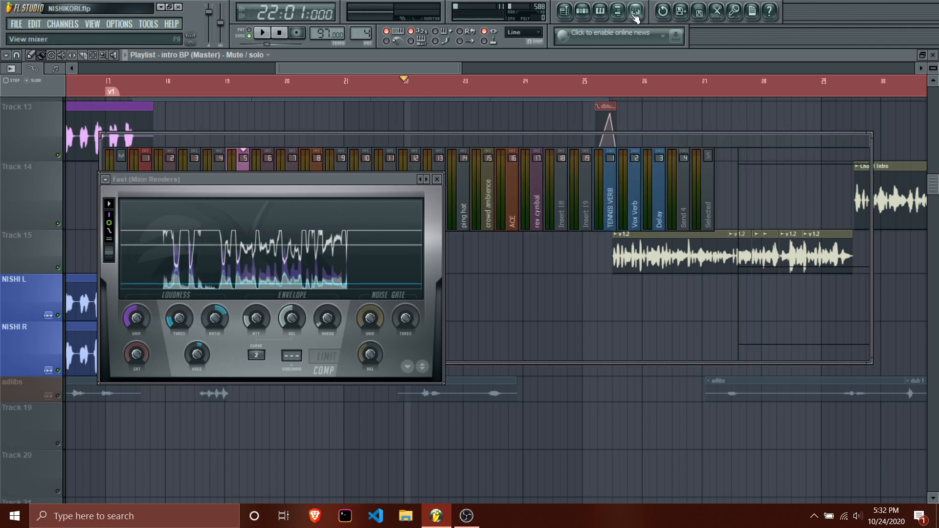
pyautogui.click(780, 224)
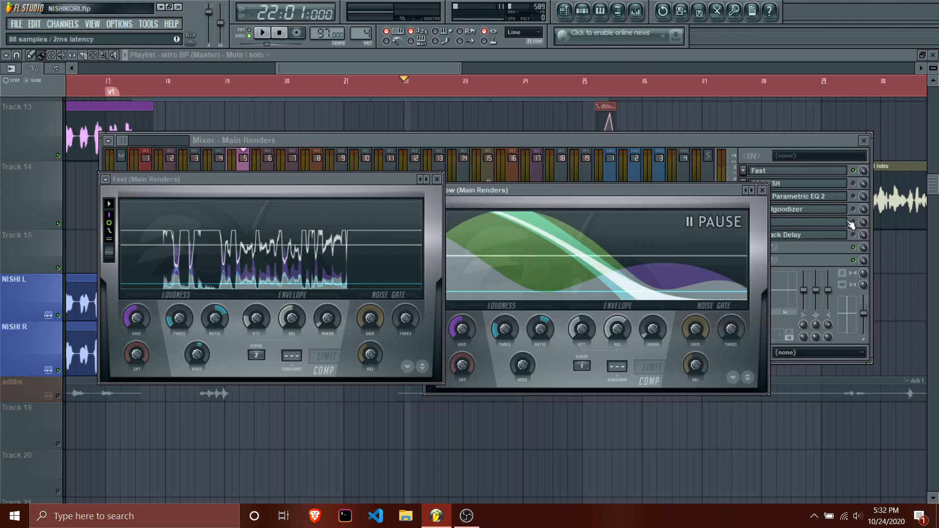
pyautogui.click(716, 203)
pyautogui.click(609, 385)
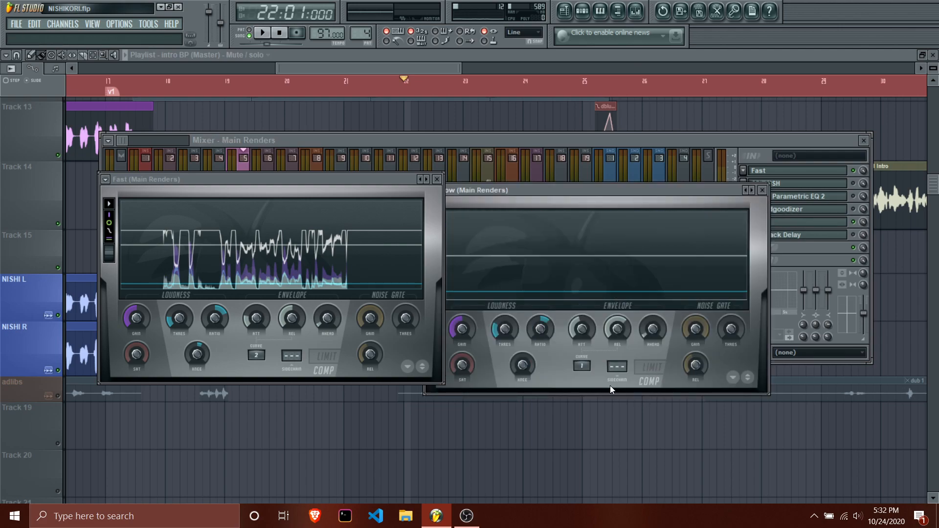
pyautogui.moveTo(315, 186); pyautogui.dragTo(259, 197)
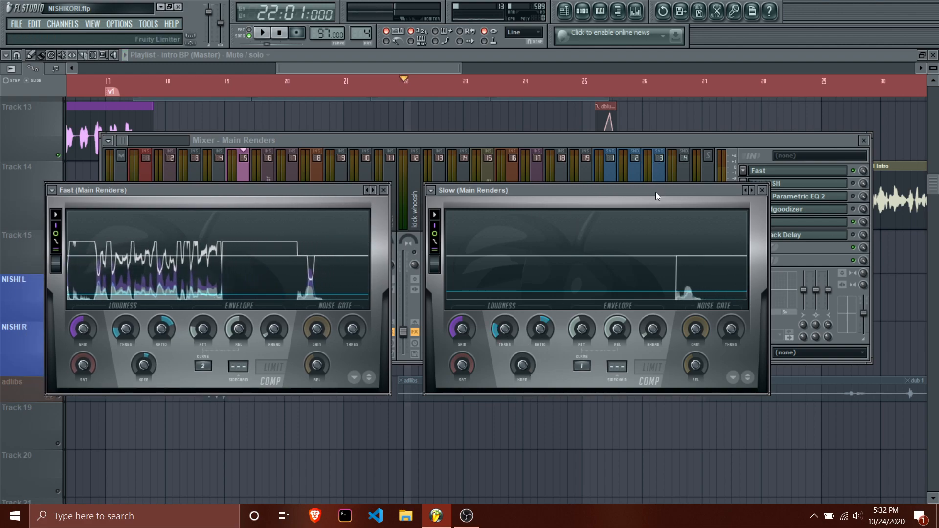
# Uncover the Main Renders effect slots, re-enable the effects between the Fast and Slow limiters, and audition the verse from bar 22.
pyautogui.moveTo(656, 192); pyautogui.dragTo(676, 323)
pyautogui.click(854, 190)
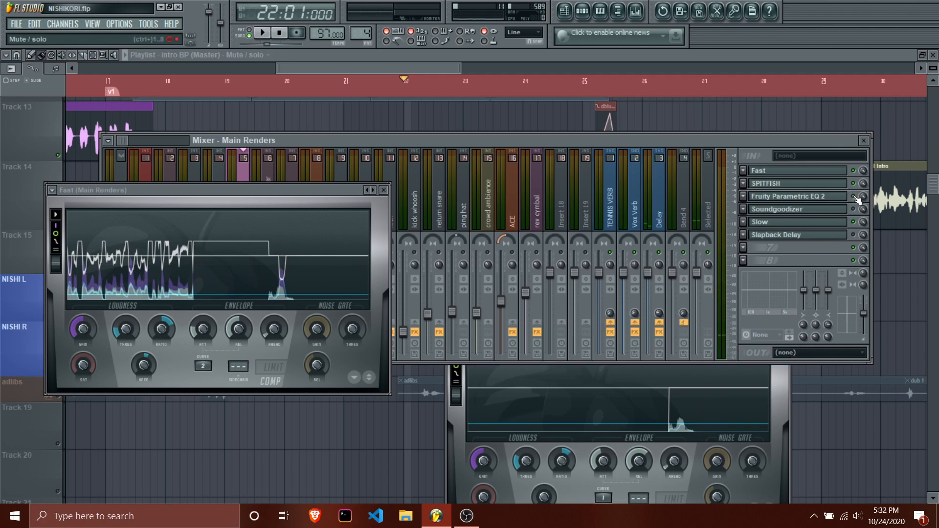
pyautogui.press('space')
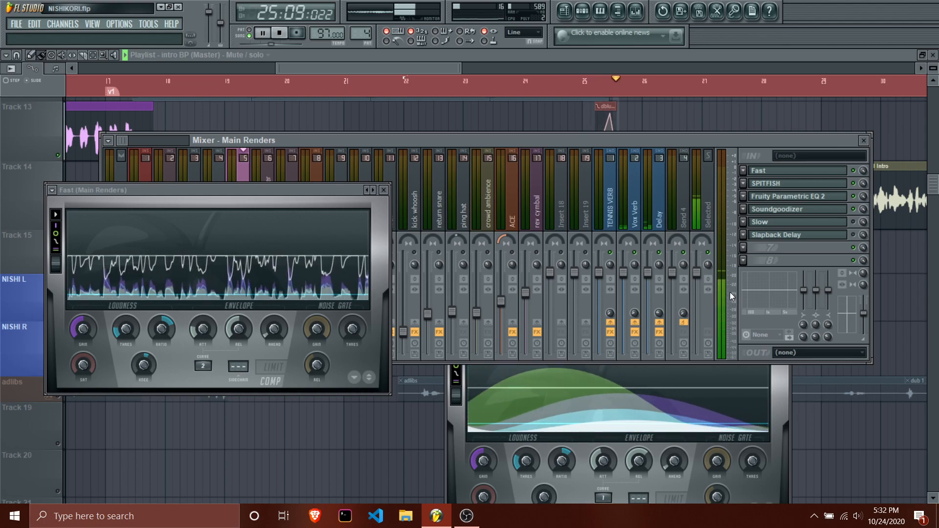
pyautogui.press('space')
# Place the Slow limiter beside the Fast one, enable it during playback from bar 22, and compare both gain reduction graphs.
pyautogui.click(773, 372)
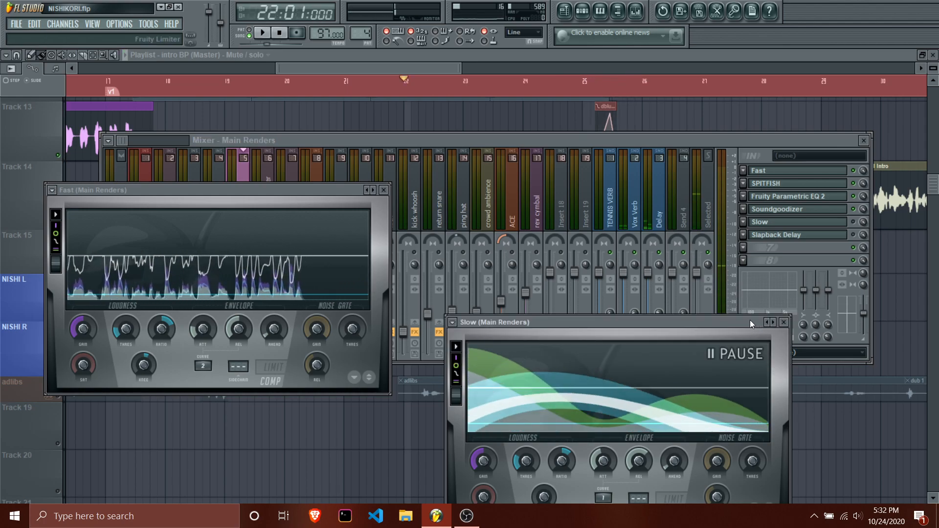
pyautogui.press('space')
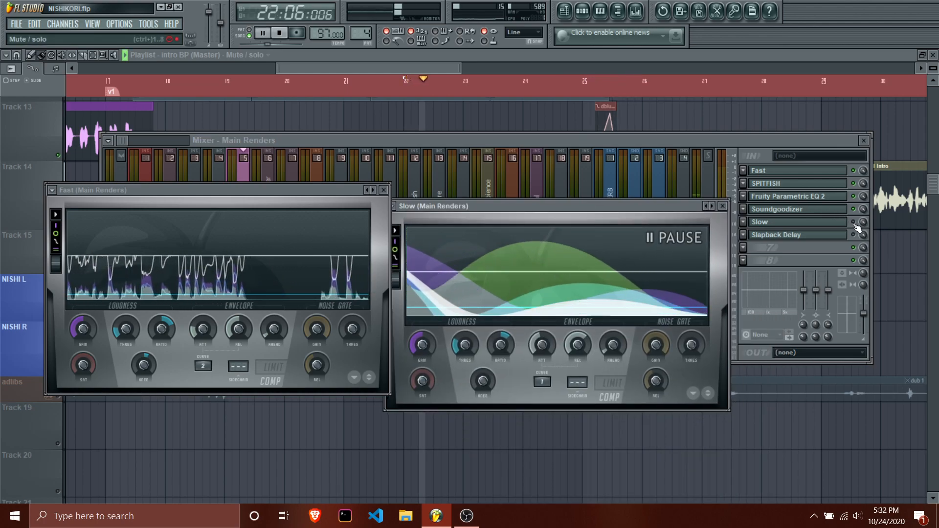
pyautogui.click(857, 226)
pyautogui.click(700, 392)
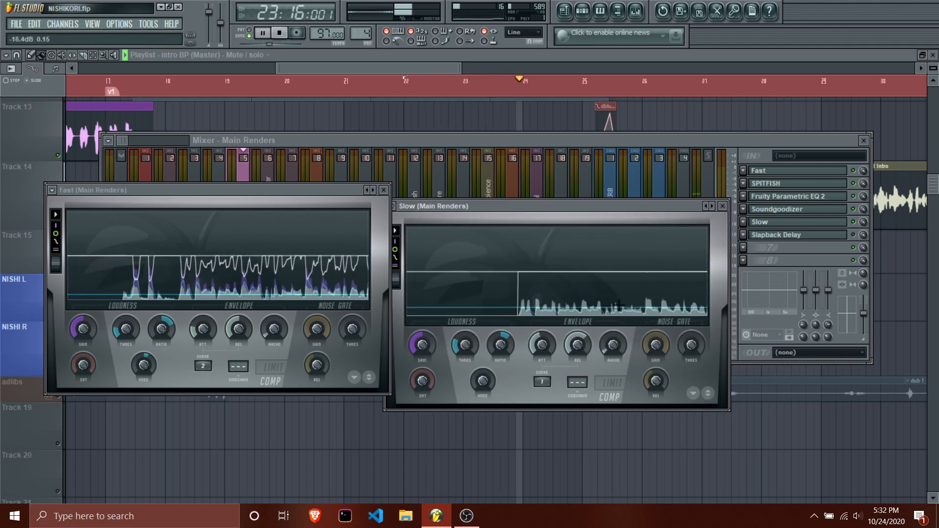
pyautogui.press('space')
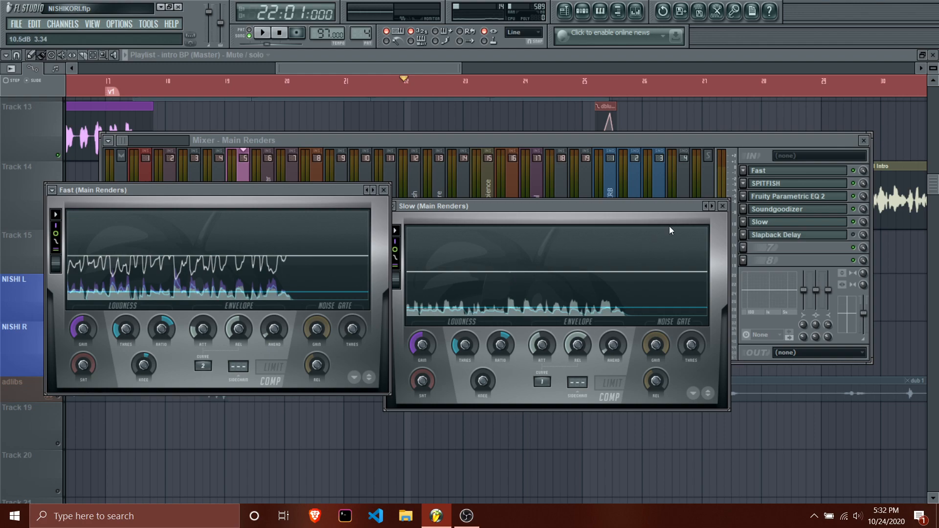
# Close the Slow and Fast limiter windows and the mixer to return to the playlist.
pyautogui.click(723, 207)
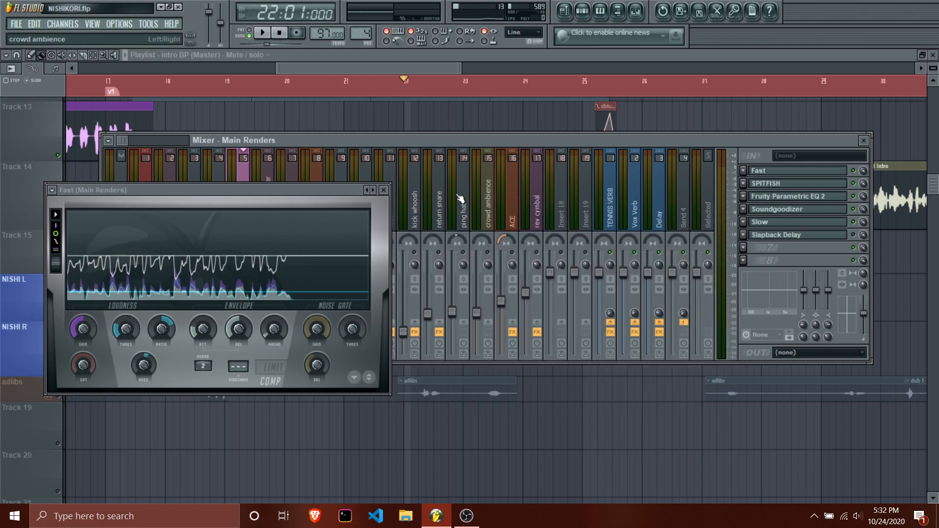
pyautogui.click(383, 191)
pyautogui.press('Escape')
# Set the playback position to 25:15:000, shortly after the v 1.2 clip starts, and reopen the mixer.
pyautogui.moveTo(381, 70)
pyautogui.mouseDown()
pyautogui.moveTo(414, 68)
pyautogui.moveTo(430, 89)
pyautogui.mouseUp()
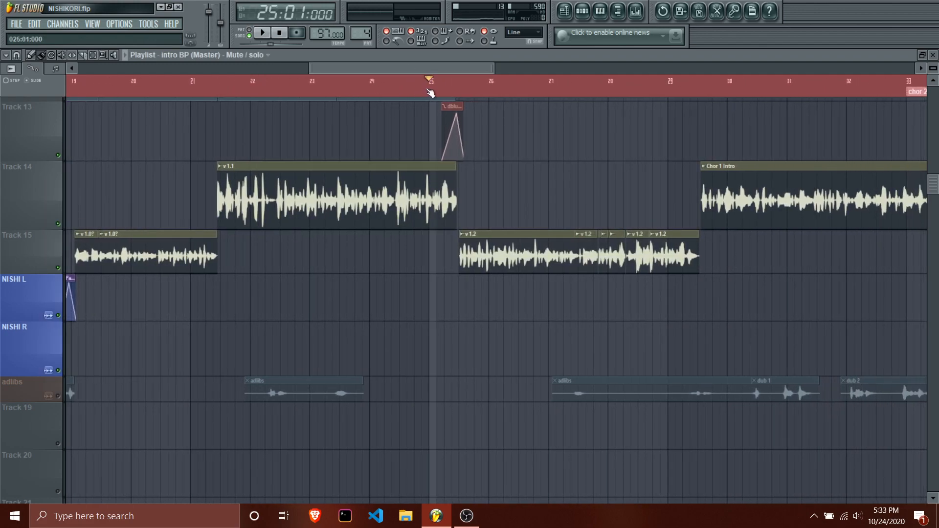
pyautogui.click(481, 96)
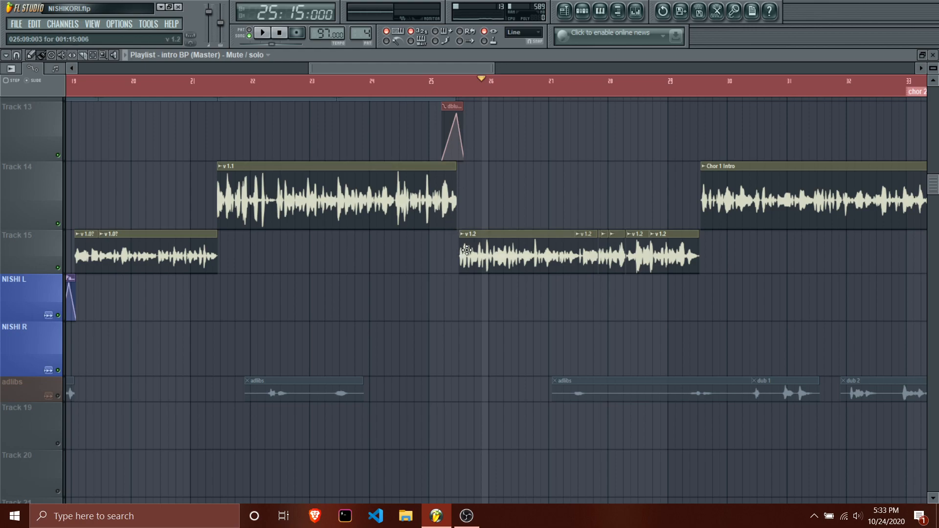
pyautogui.click(636, 10)
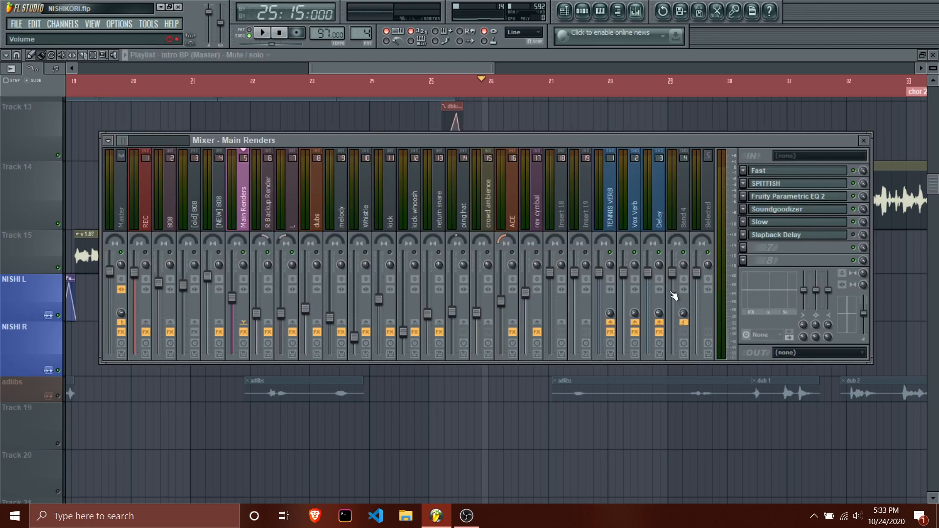
# View the Soundgoodizer and the Slow limiter on Main Renders, and set the playback position to 25:05:000.
pyautogui.click(786, 221)
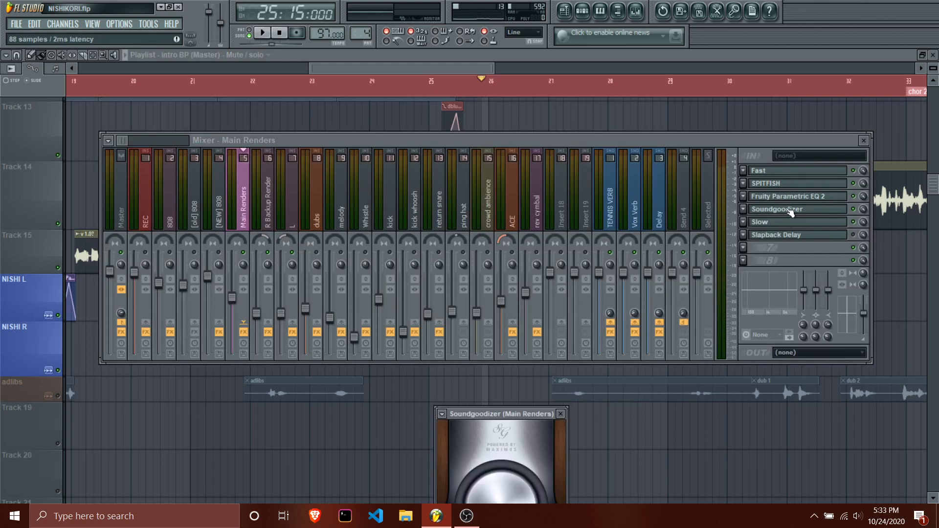
pyautogui.click(773, 225)
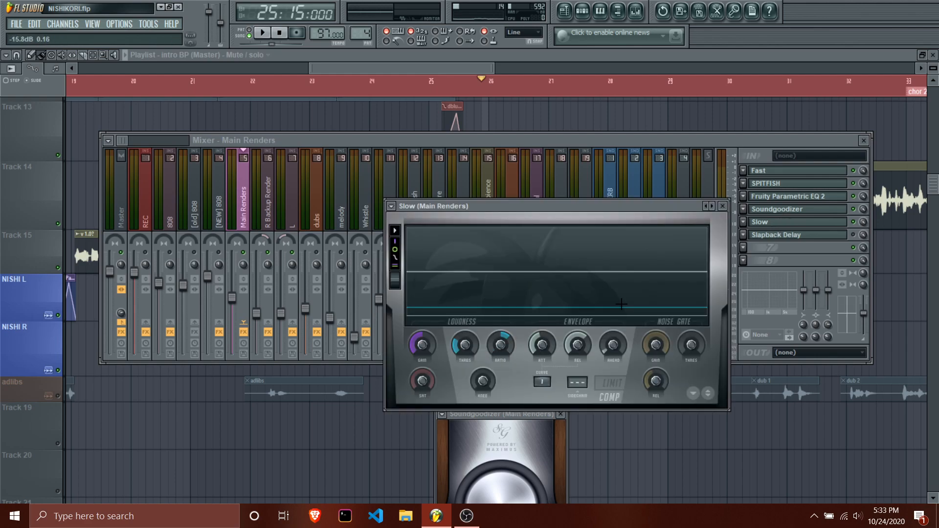
pyautogui.click(445, 81)
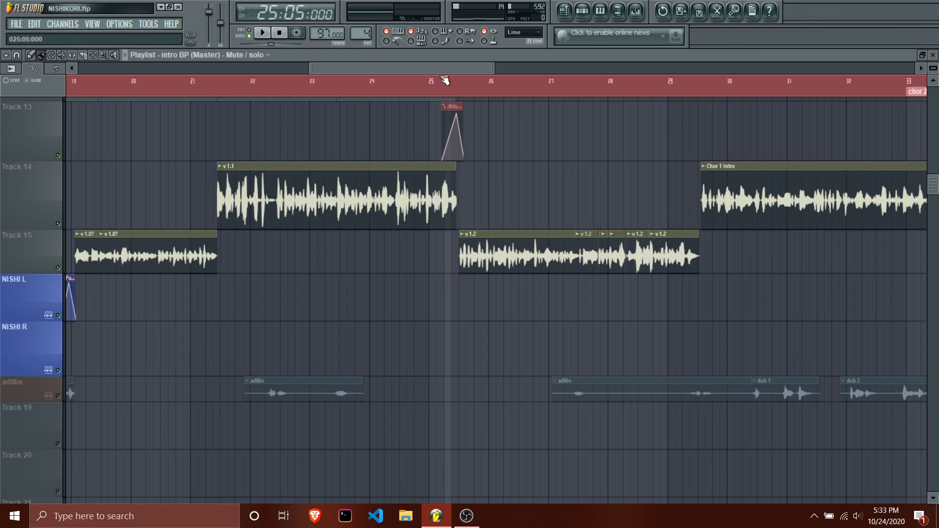
# Open the channel settings of the v 1.2 clip and bring the mixer back up.
pyautogui.doubleClick(482, 246)
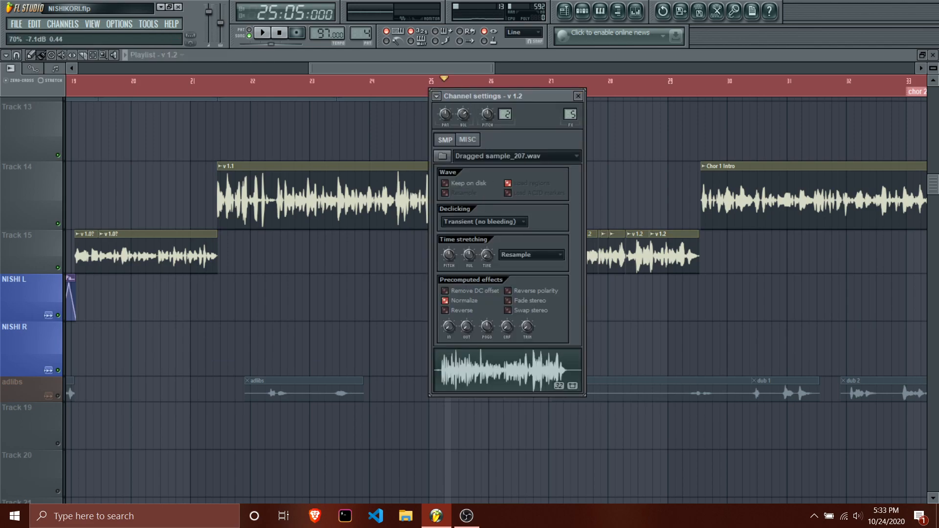
pyautogui.click(619, 12)
pyautogui.click(623, 13)
pyautogui.click(637, 13)
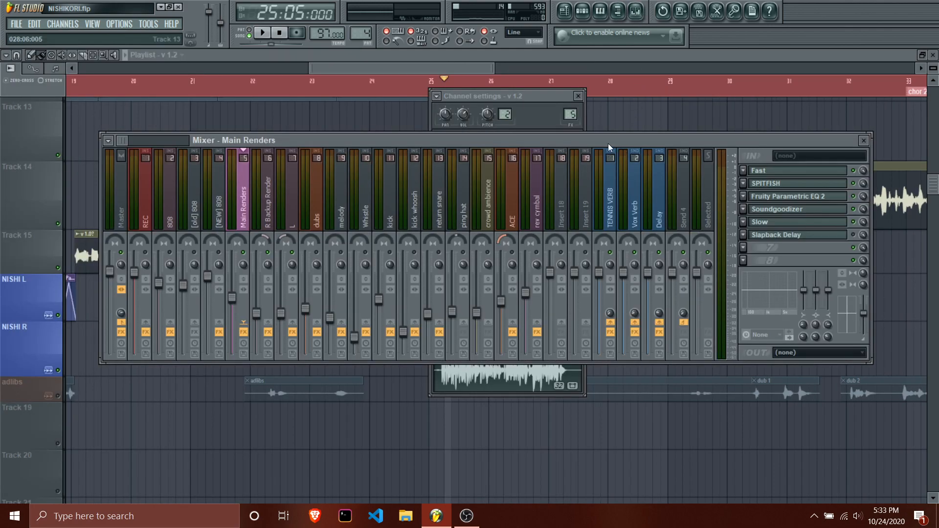
# Set the playback position to 26:09:000, within the v 1.2 clip, and reopen the mixer.
pyautogui.moveTo(410, 68); pyautogui.dragTo(493, 72)
pyautogui.moveTo(125, 97)
pyautogui.mouseDown()
pyautogui.moveTo(163, 93)
pyautogui.moveTo(133, 94)
pyautogui.mouseUp()
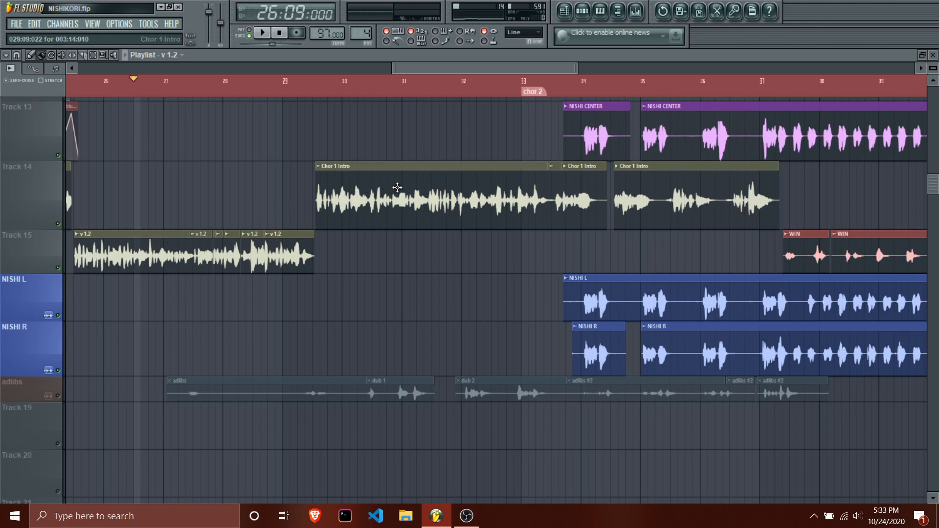
pyautogui.click(636, 10)
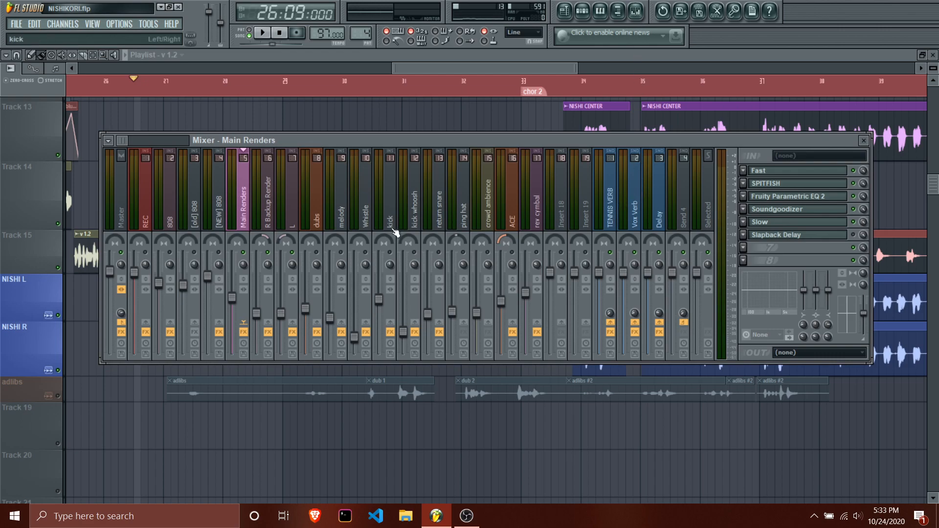
# Open the Slow limiter on Main Renders, move its window clear of the effect slots, and inspect its attack.
pyautogui.click(844, 224)
pyautogui.moveTo(592, 204); pyautogui.dragTo(325, 199)
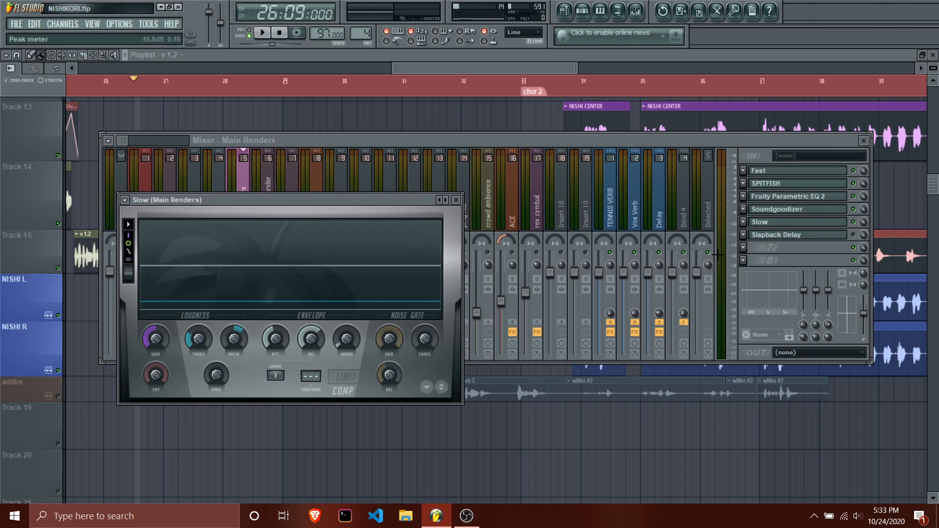
pyautogui.moveTo(277, 345); pyautogui.dragTo(276, 344)
# Inspect the sub EQ and OPTIONAL DIST effects on the Vox Verb send, close both windows, and check the OPTIONAL DIST mix level.
pyautogui.click(627, 205)
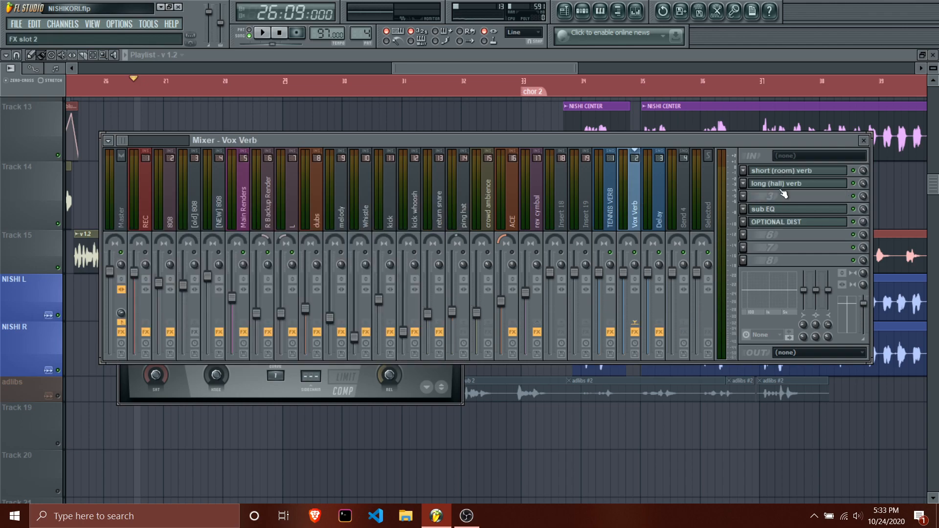
pyautogui.click(783, 209)
pyautogui.click(786, 222)
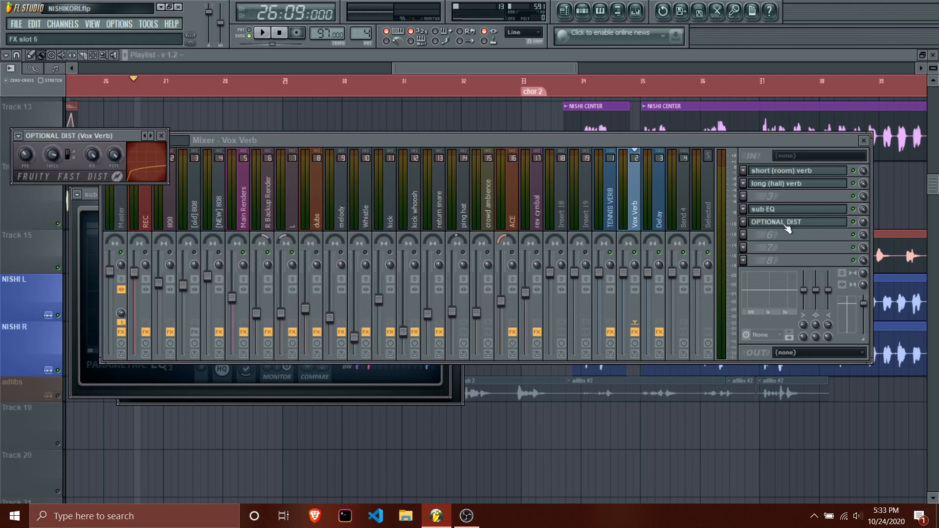
pyautogui.click(786, 214)
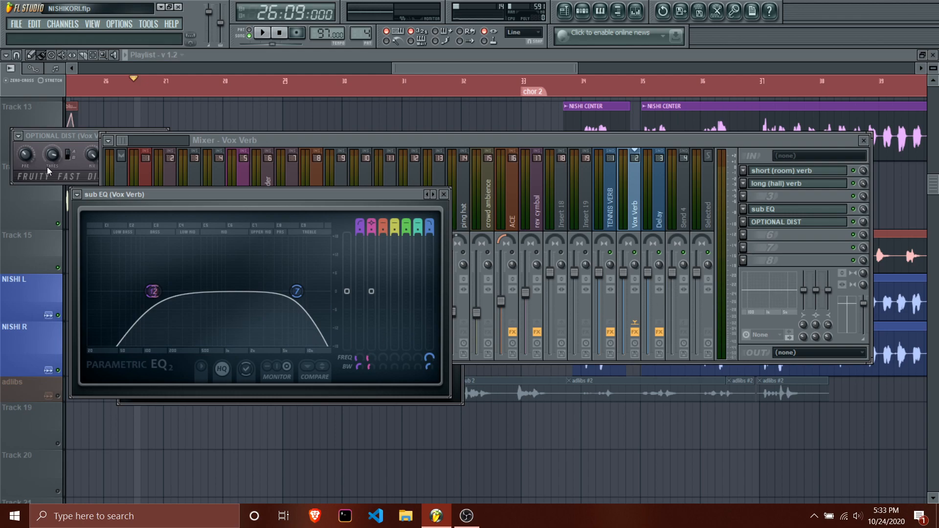
pyautogui.moveTo(69, 136); pyautogui.dragTo(386, 236)
pyautogui.click(443, 195)
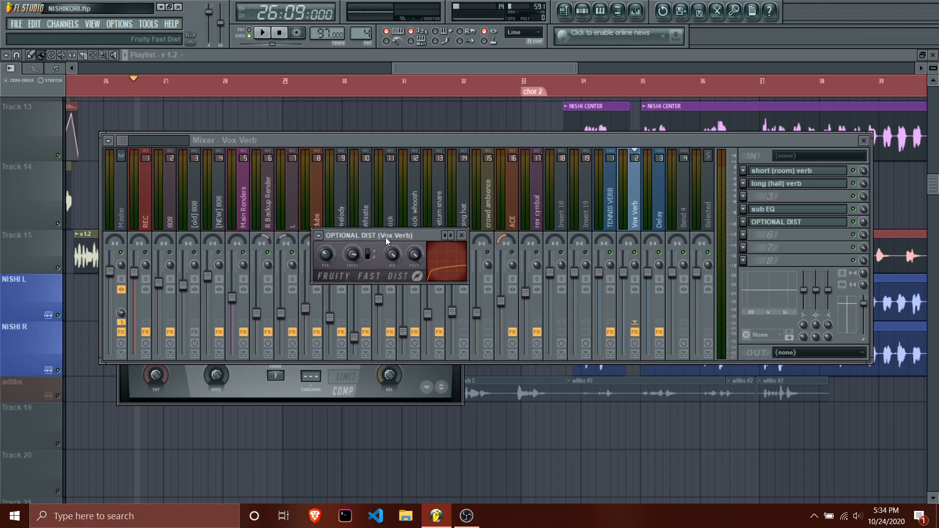
pyautogui.click(462, 236)
pyautogui.moveTo(864, 224); pyautogui.dragTo(864, 240)
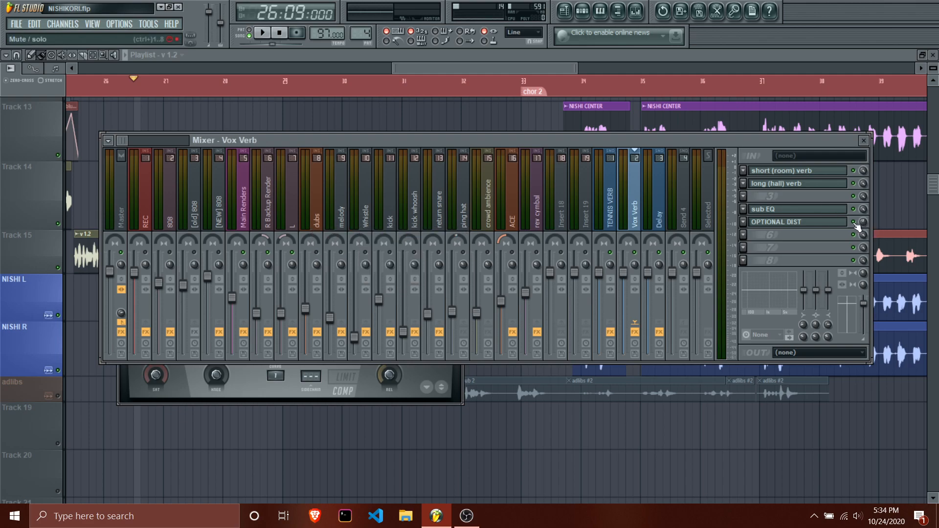
# Look through the reverb send tracks and select Main Renders to show its routing to them.
pyautogui.click(610, 205)
pyautogui.click(627, 213)
pyautogui.click(272, 223)
pyautogui.click(242, 222)
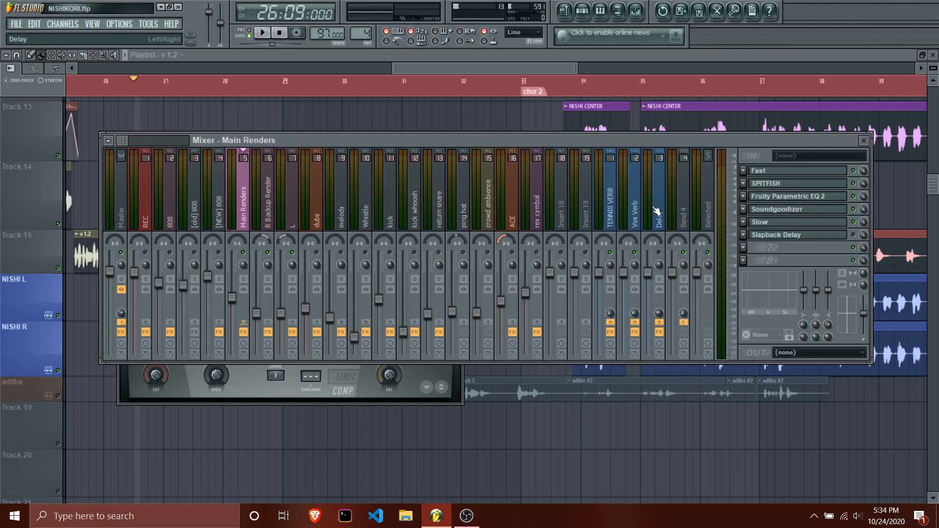
# Audition the vocals from 26:09:000 while viewing the Vox Verb send, and return to the Main Renders track.
pyautogui.press('space')
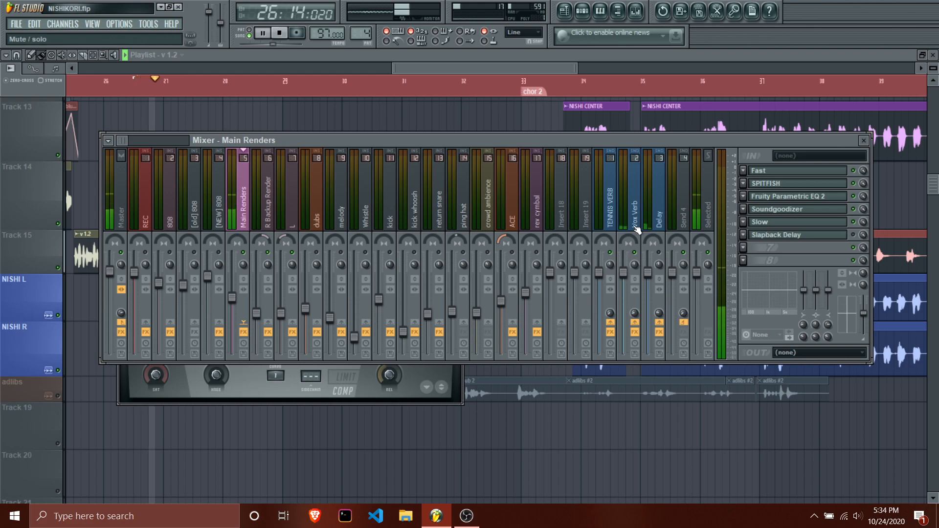
pyautogui.click(636, 225)
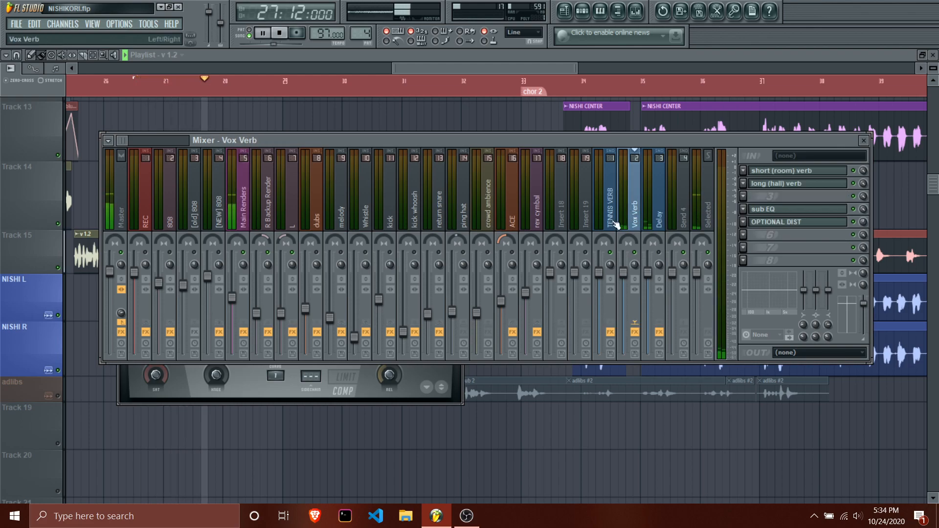
pyautogui.press('space')
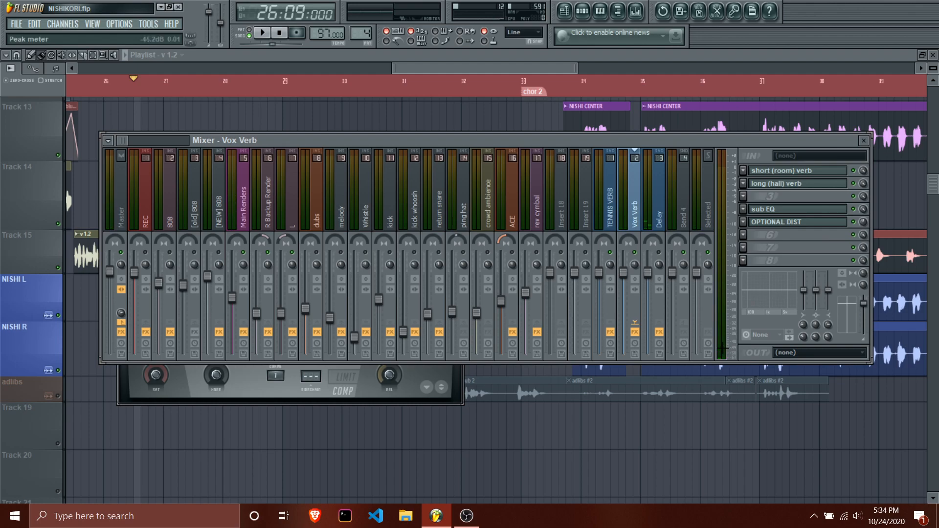
pyautogui.press('space')
pyautogui.press('space')
pyautogui.click(245, 225)
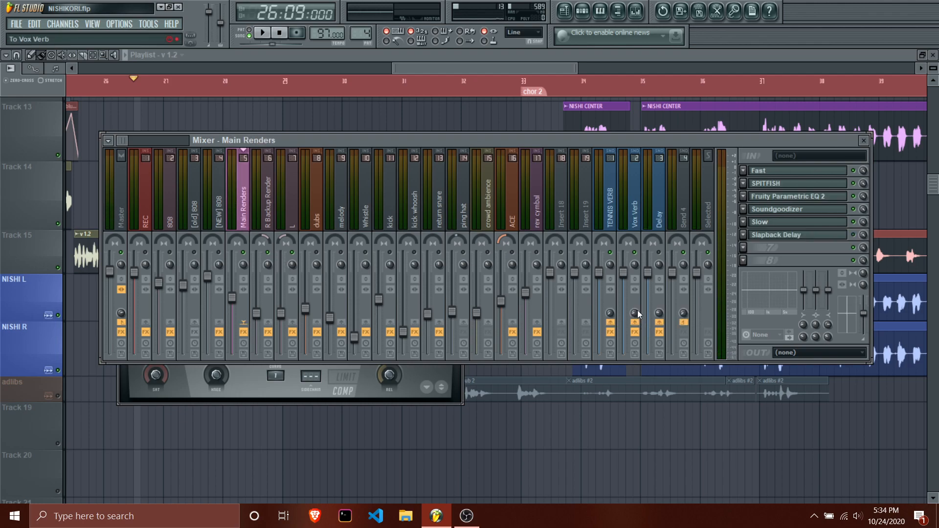
# Open the short (room) verb and long (hall) verb on Vox Verb and place their windows side by side.
pyautogui.click(641, 208)
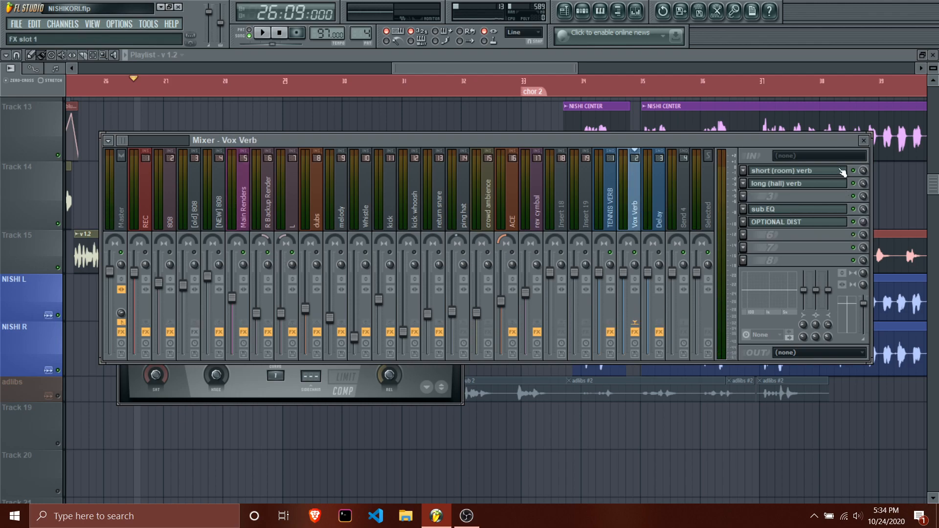
pyautogui.click(808, 171)
pyautogui.click(807, 185)
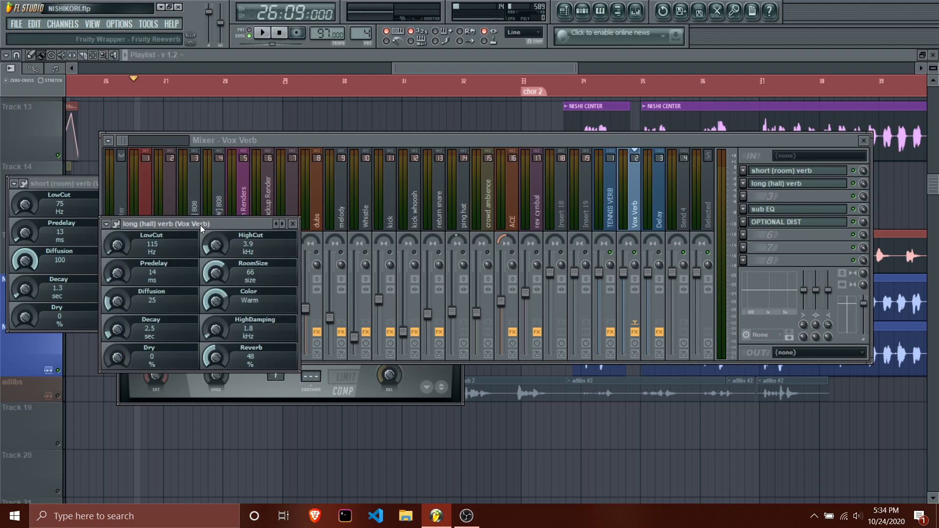
pyautogui.moveTo(201, 226); pyautogui.dragTo(381, 175)
pyautogui.moveTo(67, 186); pyautogui.dragTo(128, 171)
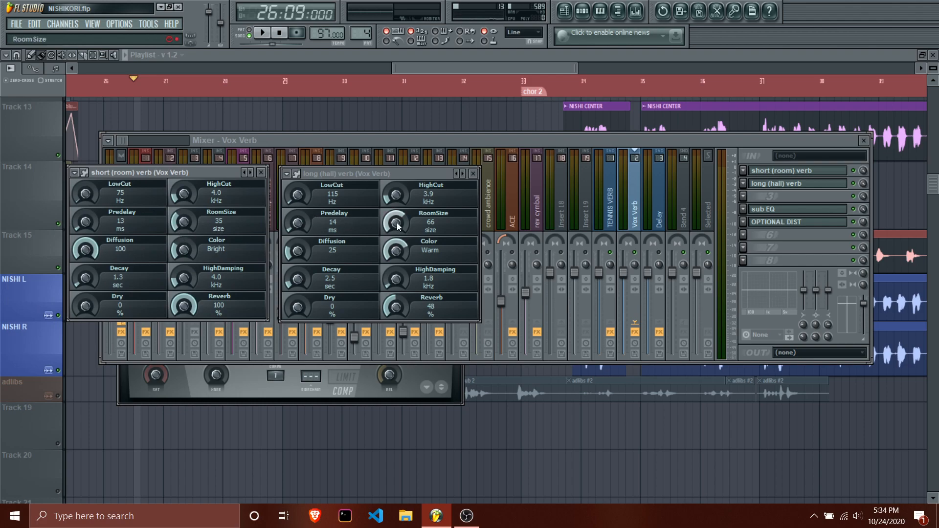
# Try the long (hall) verb's diffusion at 100 and lower it to 21.
pyautogui.moveTo(184, 306)
pyautogui.mouseDown()
pyautogui.moveTo(184, 318)
pyautogui.moveTo(184, 306)
pyautogui.mouseUp()
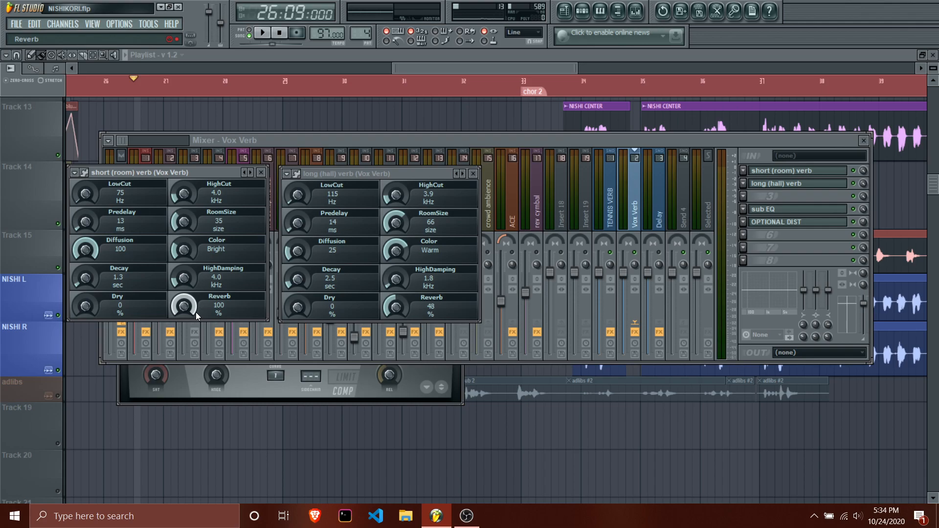
pyautogui.moveTo(297, 250); pyautogui.dragTo(297, 210)
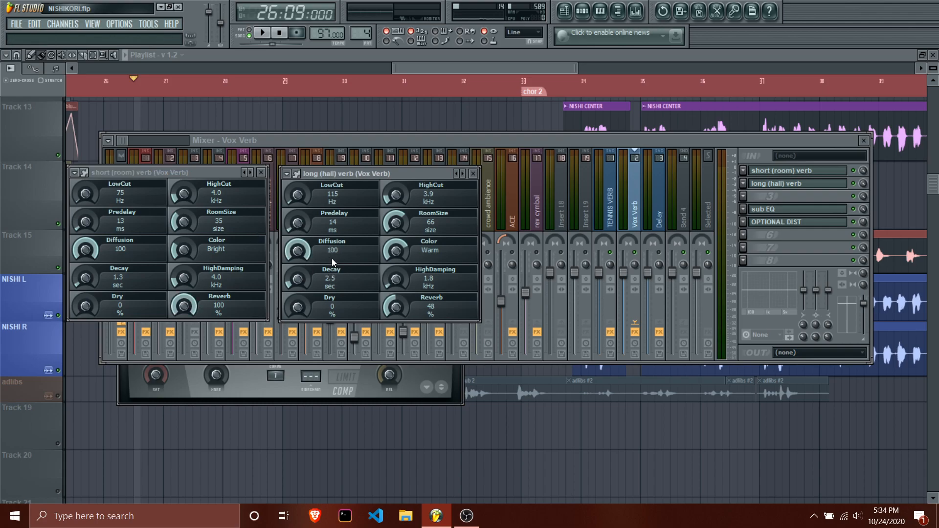
pyautogui.moveTo(330, 254); pyautogui.dragTo(330, 294)
# Select Main Renders in the mixer, audition the vocals from 26:09:000, and close the Slow limiter.
pyautogui.click(370, 145)
pyautogui.click(262, 210)
pyautogui.click(245, 209)
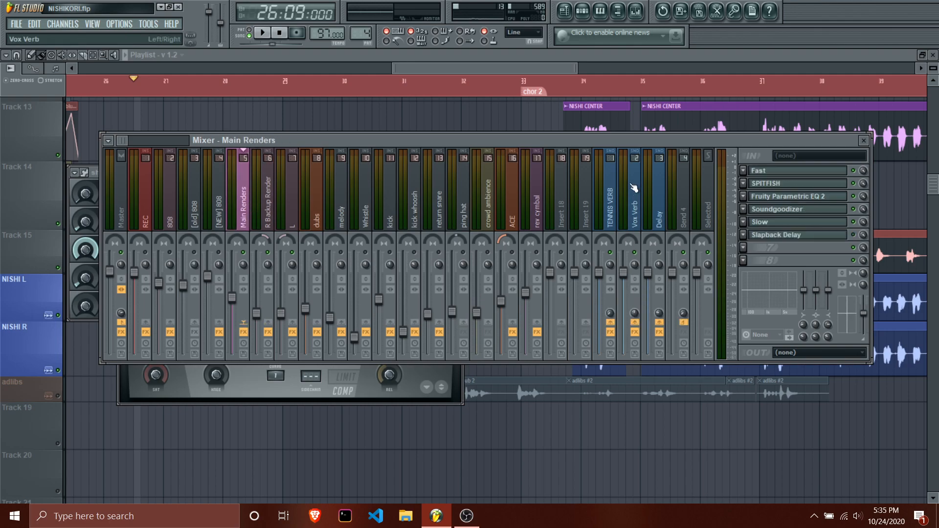
pyautogui.press('space')
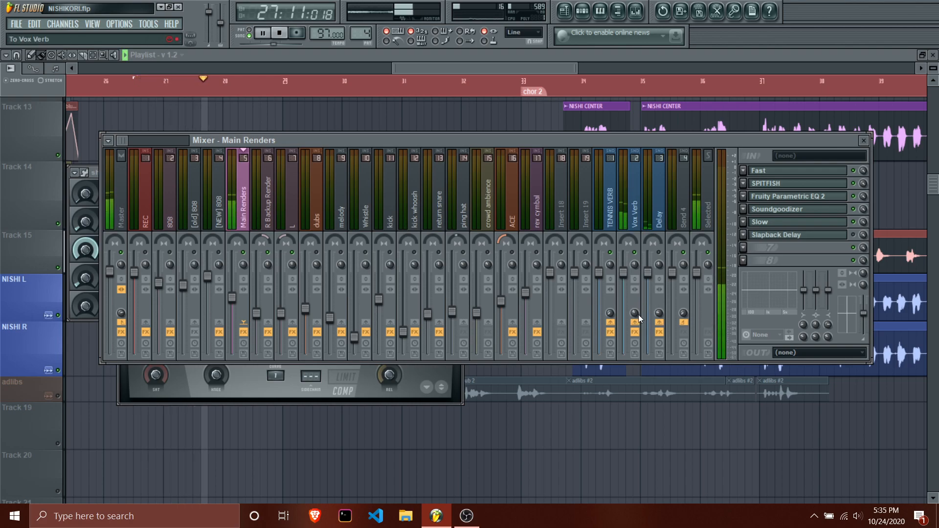
pyautogui.press('space')
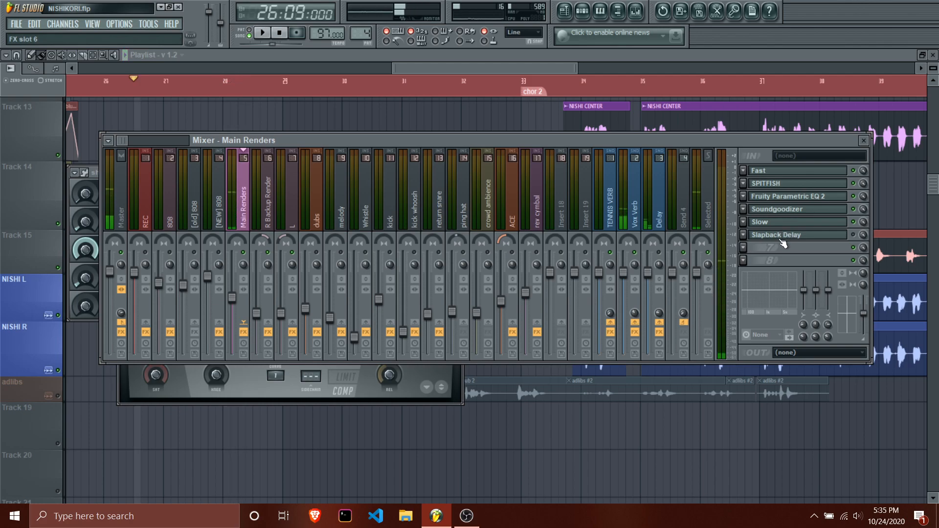
pyautogui.click(774, 225)
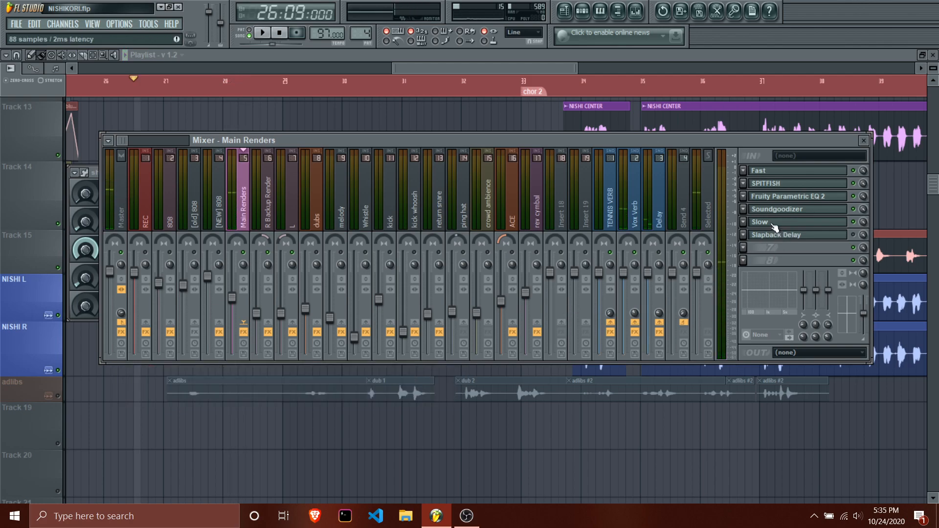
# Reopen the long (hall) verb on Vox Verb and sweep its diffusion up and down to 0 during playback.
pyautogui.click(638, 212)
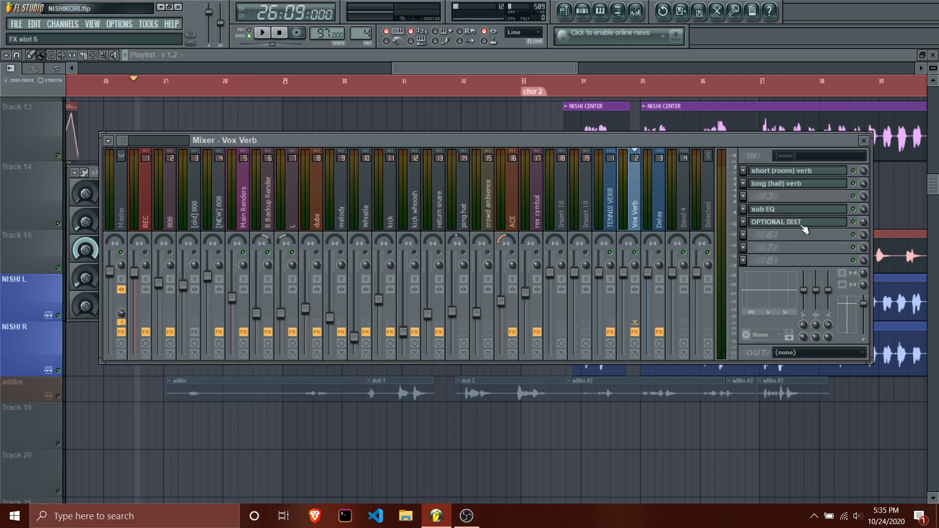
pyautogui.click(787, 184)
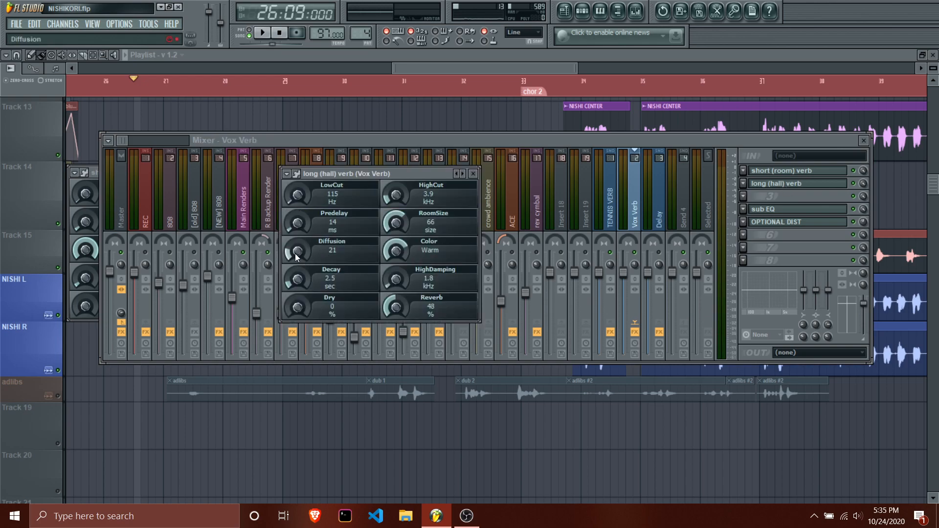
pyautogui.press('space')
pyautogui.moveTo(300, 255); pyautogui.dragTo(300, 190)
pyautogui.moveTo(304, 257); pyautogui.dragTo(303, 343)
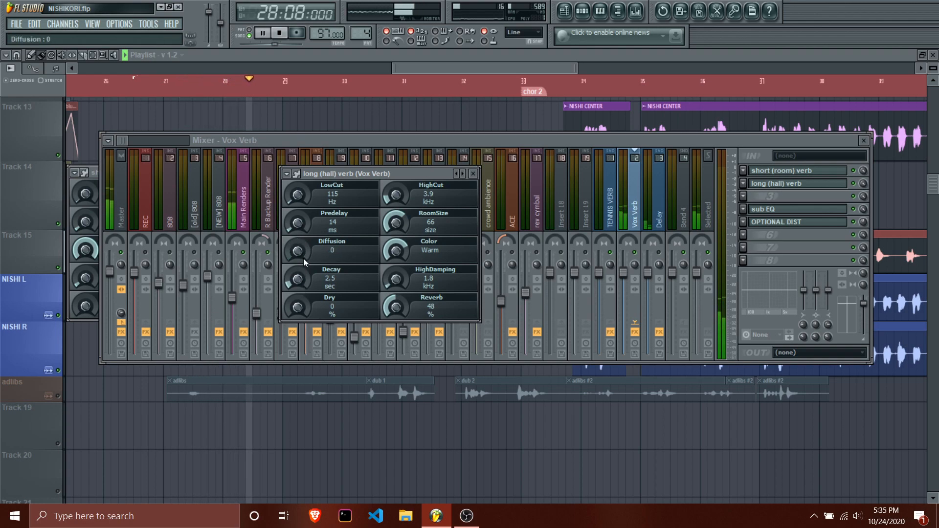
pyautogui.press('space')
# Mute the short (room) verb and audition the long (hall) verb alone with its diffusion at 0.
pyautogui.click(853, 171)
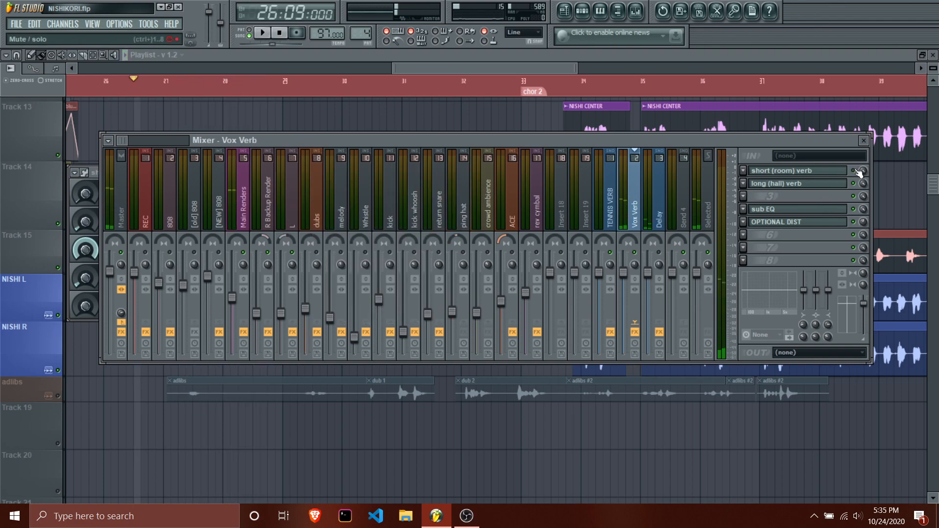
pyautogui.click(824, 186)
pyautogui.press('space')
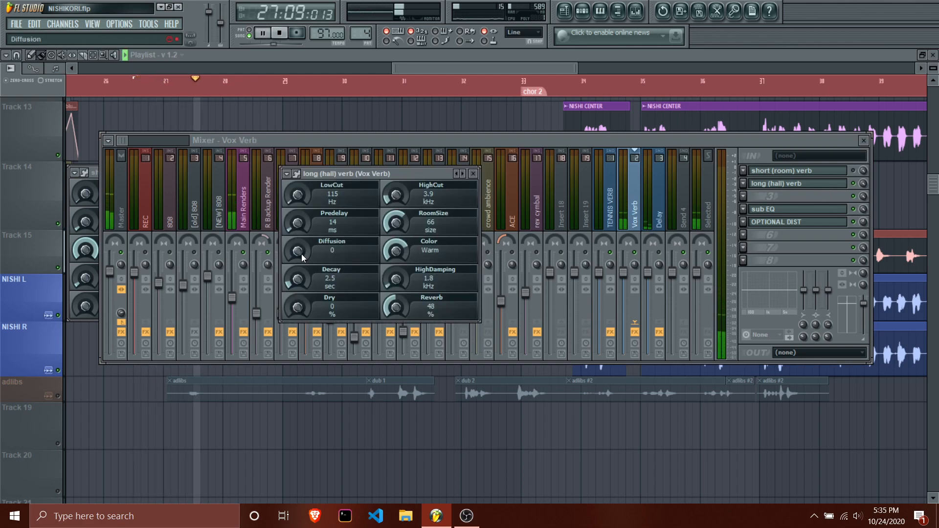
pyautogui.press('space')
# Set the long (hall) verb's diffusion to 100, audition it from 26:09:000, and switch the short (room) verb back on.
pyautogui.moveTo(301, 254); pyautogui.dragTo(301, 220)
pyautogui.press('space')
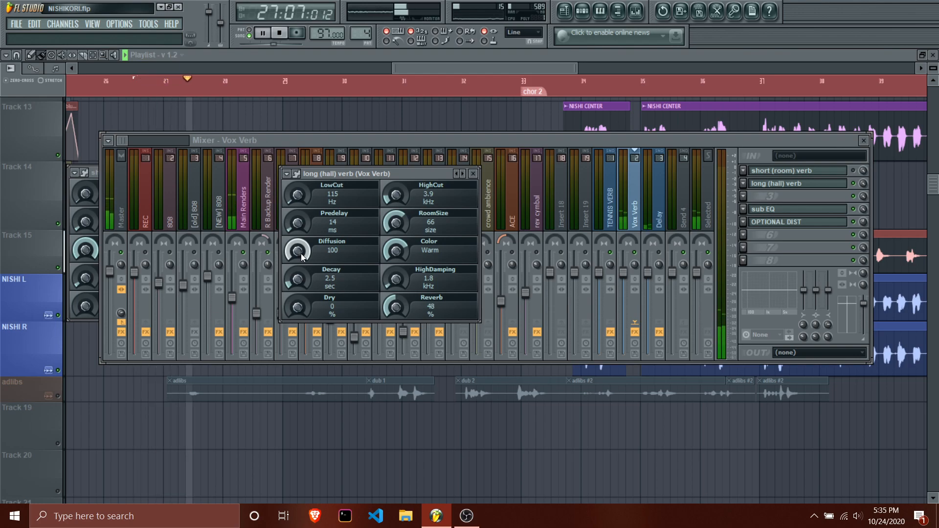
pyautogui.press('space')
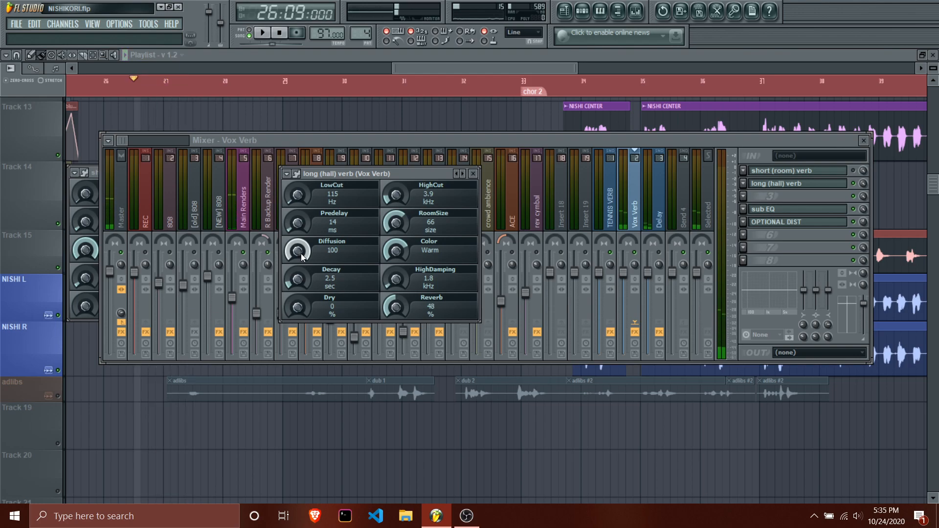
pyautogui.click(854, 170)
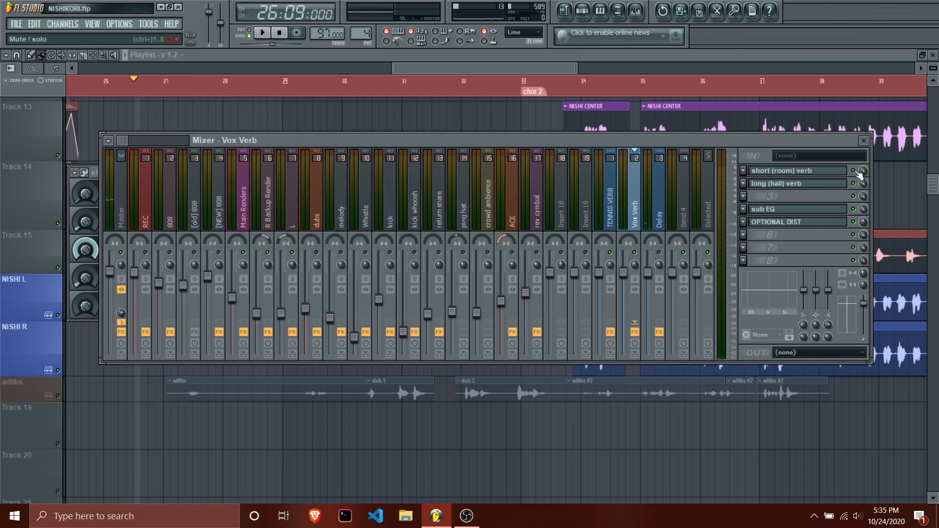
# Open the long (hall) verb on Vox Verb while keeping the short (room) verb open.
pyautogui.click(834, 168)
pyautogui.click(836, 169)
pyautogui.click(831, 172)
pyautogui.click(829, 173)
pyautogui.click(828, 172)
pyautogui.click(826, 173)
pyautogui.click(804, 186)
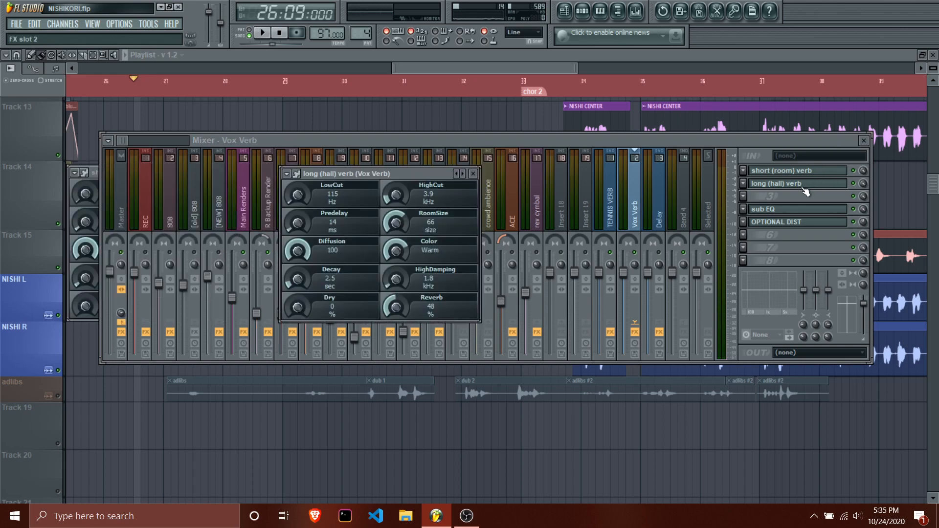
# Move the mixer lower and arrange the short (room) and long (hall) verb windows side by side in front of it.
pyautogui.moveTo(824, 140); pyautogui.dragTo(820, 235)
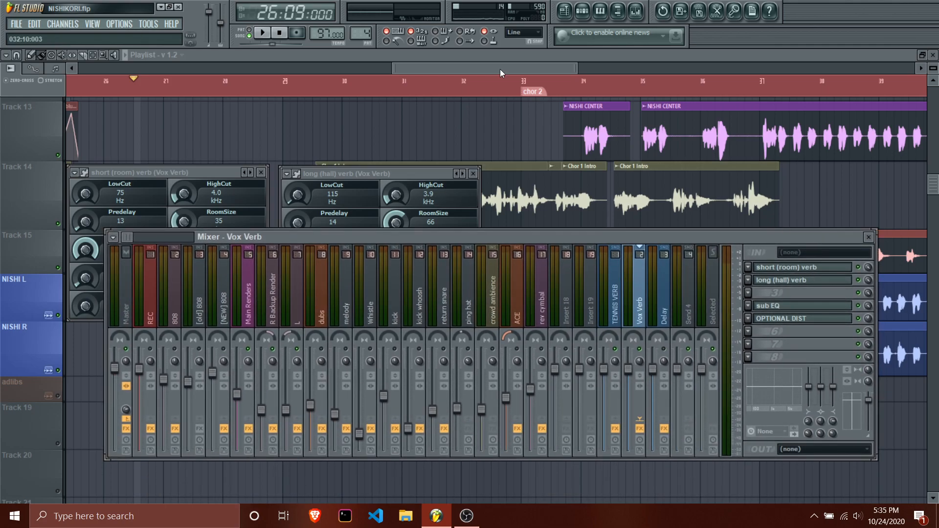
pyautogui.moveTo(395, 171); pyautogui.dragTo(455, 129)
pyautogui.moveTo(232, 169); pyautogui.dragTo(264, 123)
pyautogui.click(251, 300)
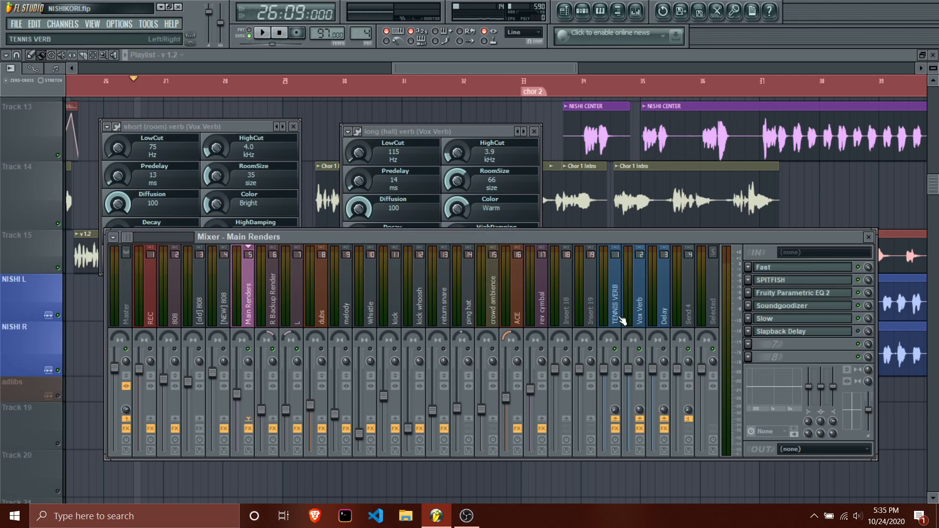
pyautogui.click(639, 313)
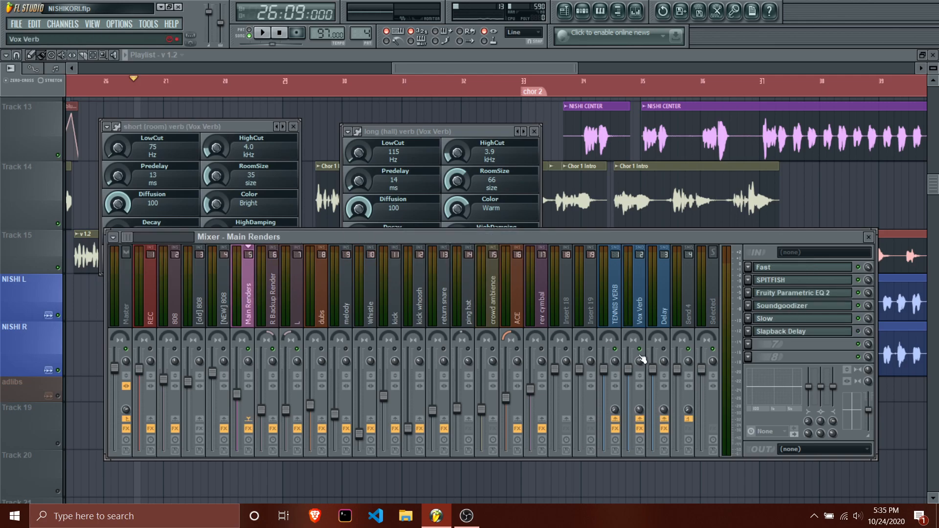
pyautogui.click(463, 133)
pyautogui.click(263, 127)
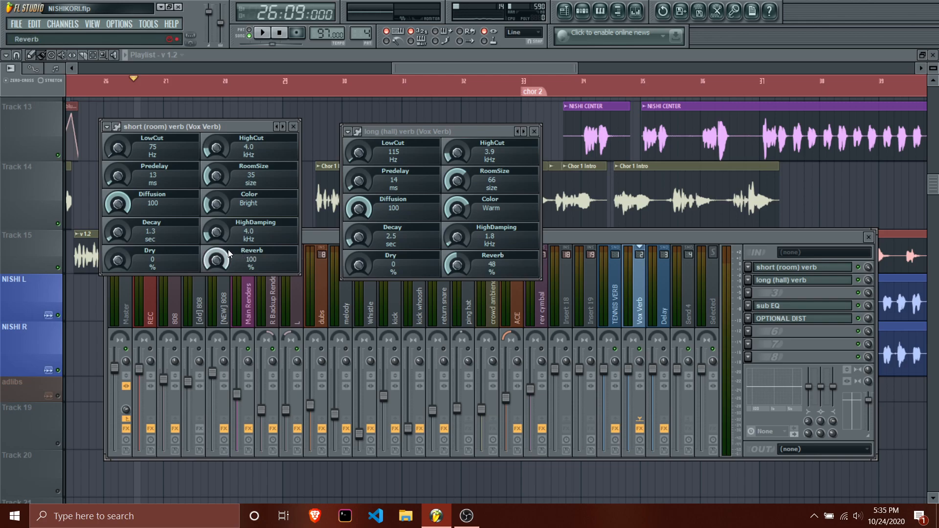
# Sweep the short (room) verb's Reverb level down and back up to 100% during playback, and toggle the long (hall) verb.
pyautogui.press('space')
pyautogui.moveTo(220, 266); pyautogui.dragTo(219, 352)
pyautogui.moveTo(219, 262); pyautogui.dragTo(219, 216)
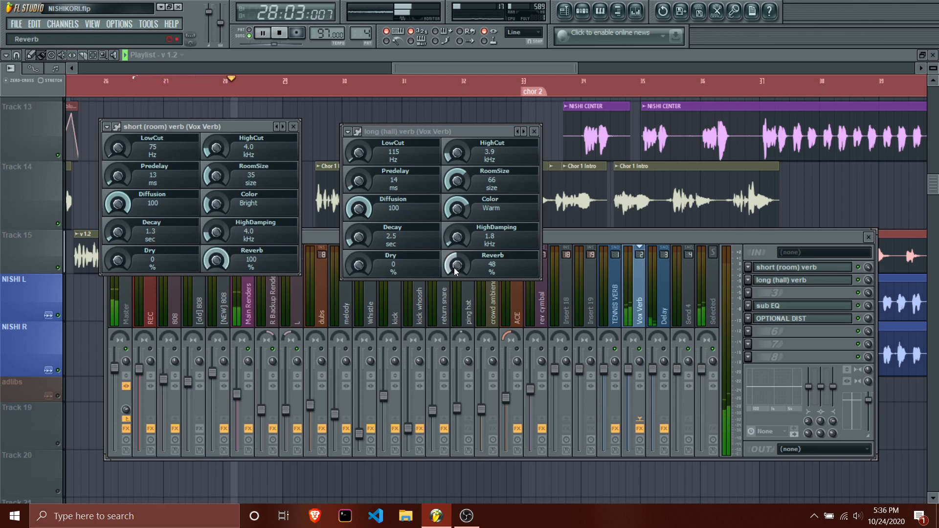
pyautogui.click(858, 280)
pyautogui.click(288, 151)
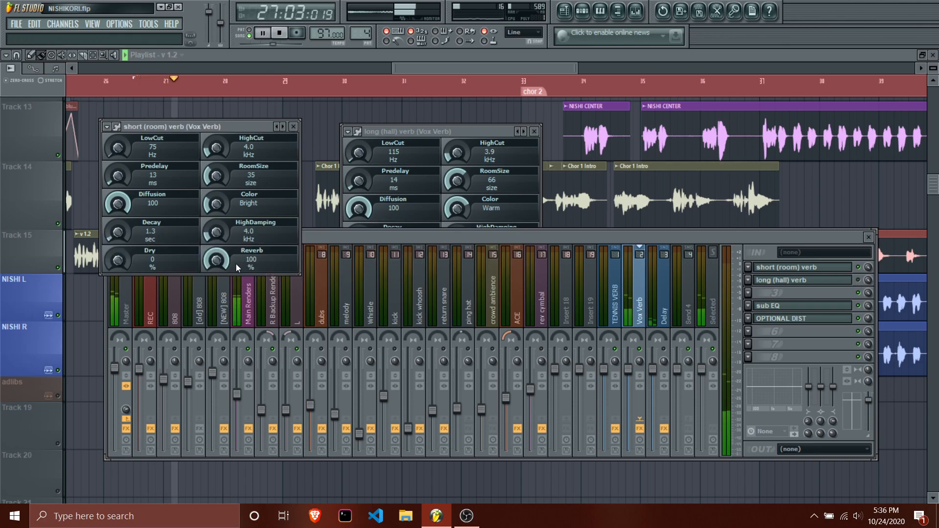
pyautogui.press('space')
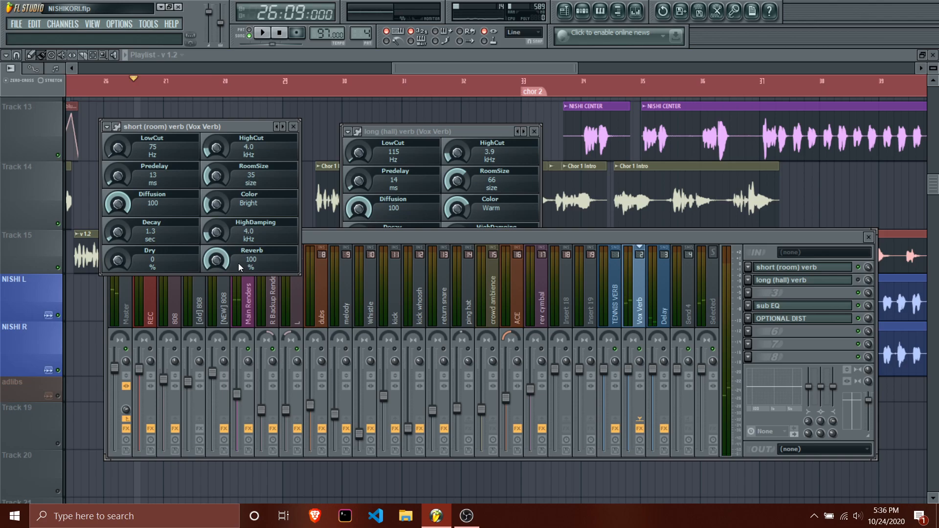
# Set the short (room) verb's room size to 33 and compare its Warm and Bright colors during playback, ending on Bright.
pyautogui.press('space')
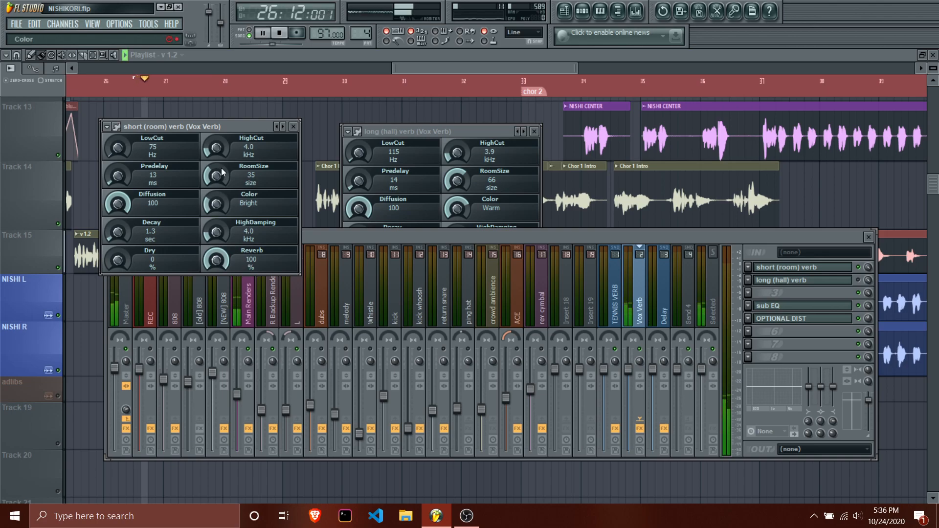
pyautogui.press('space')
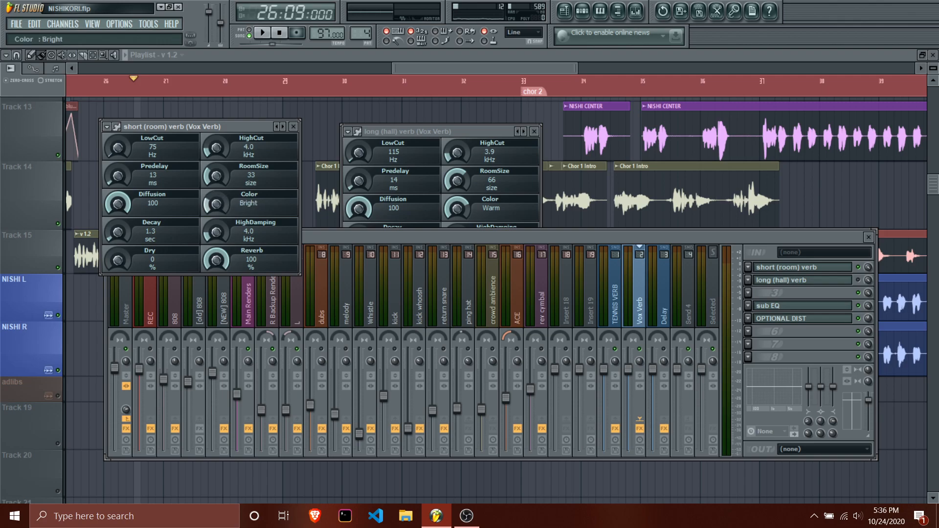
pyautogui.press('space')
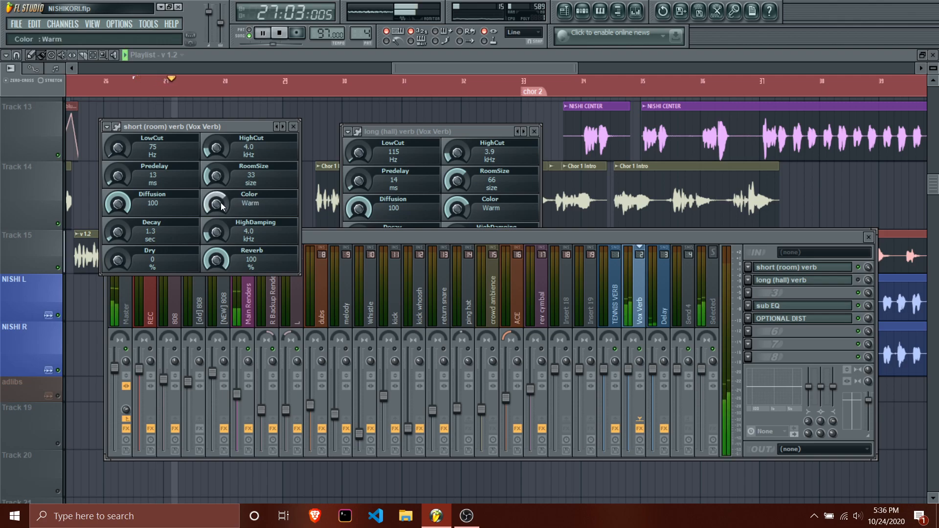
pyautogui.press('space')
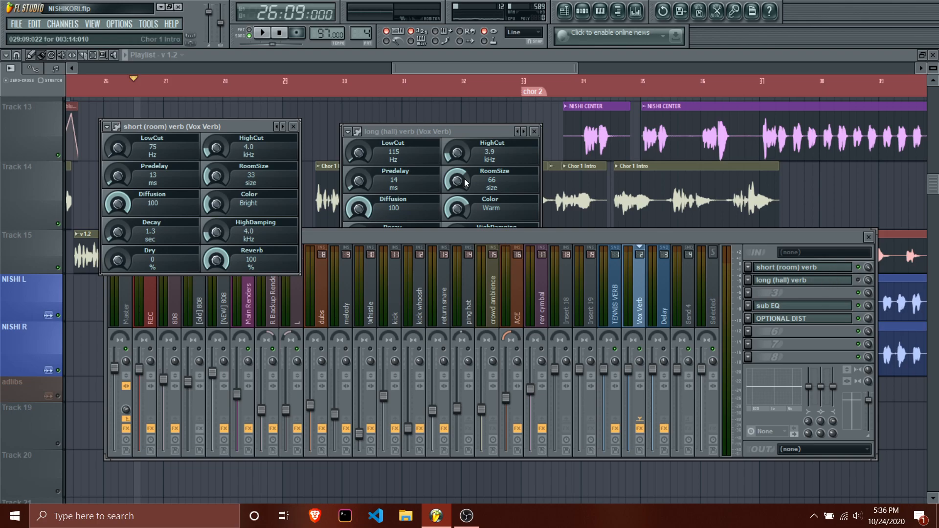
# Set the long (hall) verb's Reverb level to 49%.
pyautogui.click(464, 133)
pyautogui.click(215, 267)
pyautogui.click(456, 266)
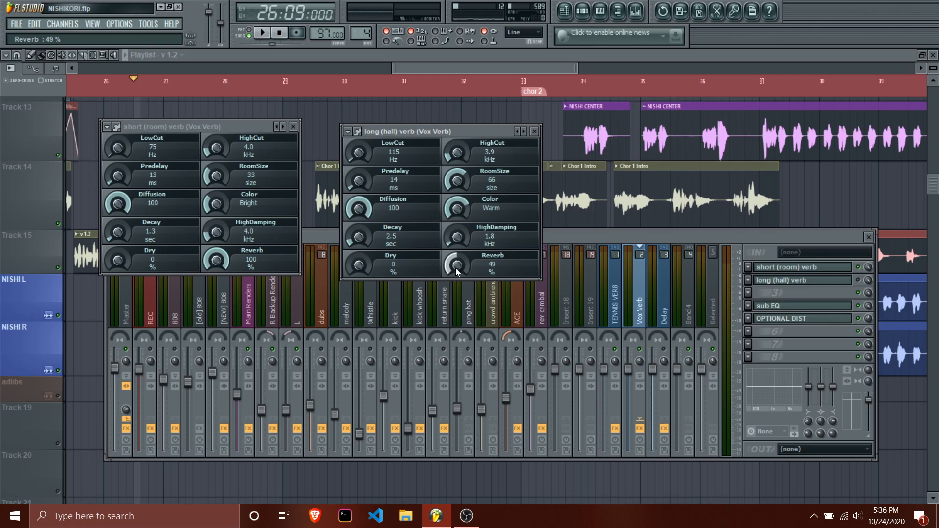
# Toggle the long (hall) verb and audition the vocals from 26:09:000 with both reverb windows in view.
pyautogui.click(864, 286)
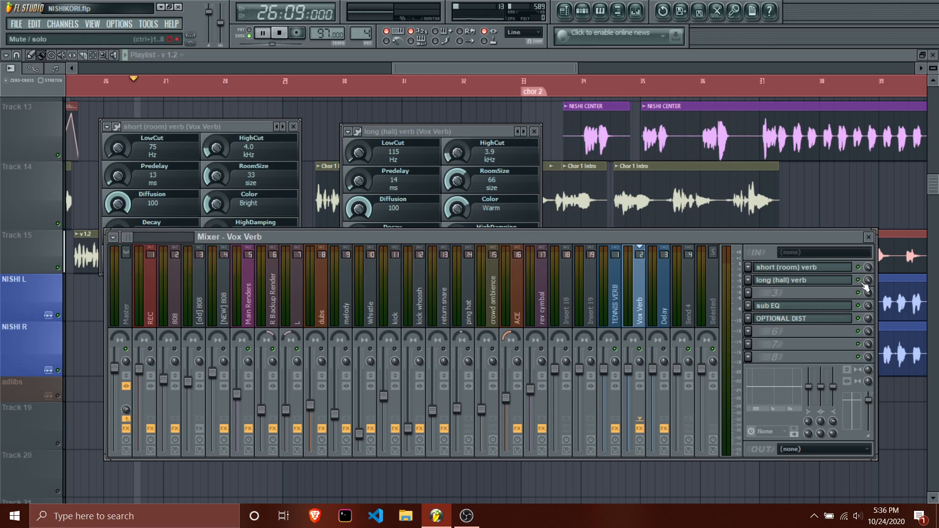
pyautogui.press('space')
pyautogui.click(483, 133)
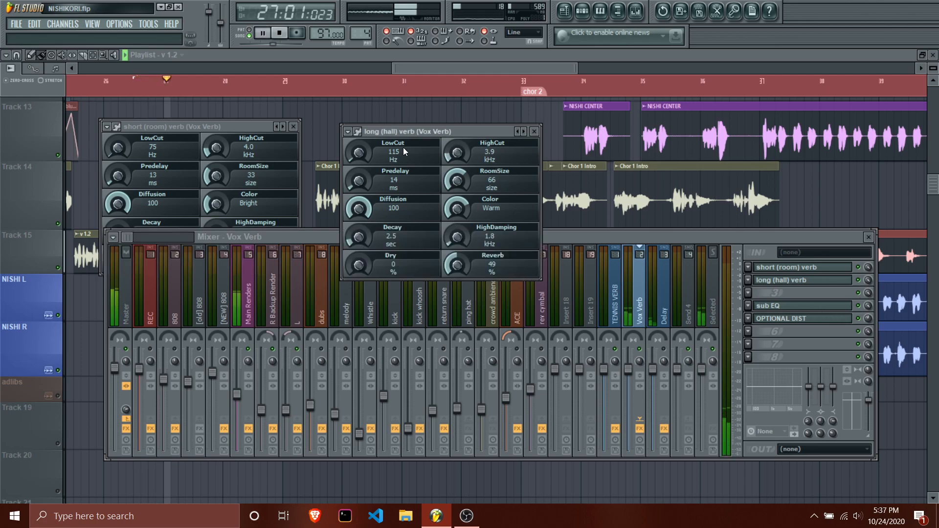
pyautogui.click(245, 124)
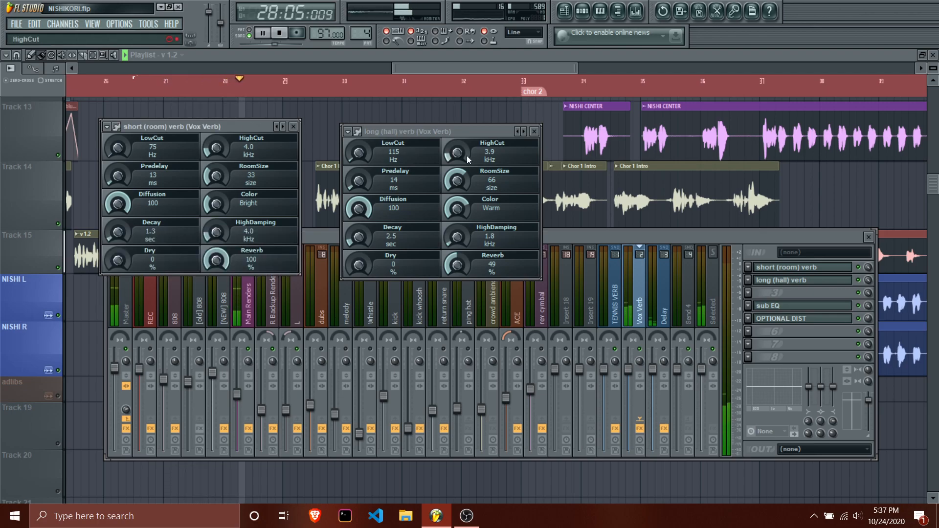
pyautogui.press('space')
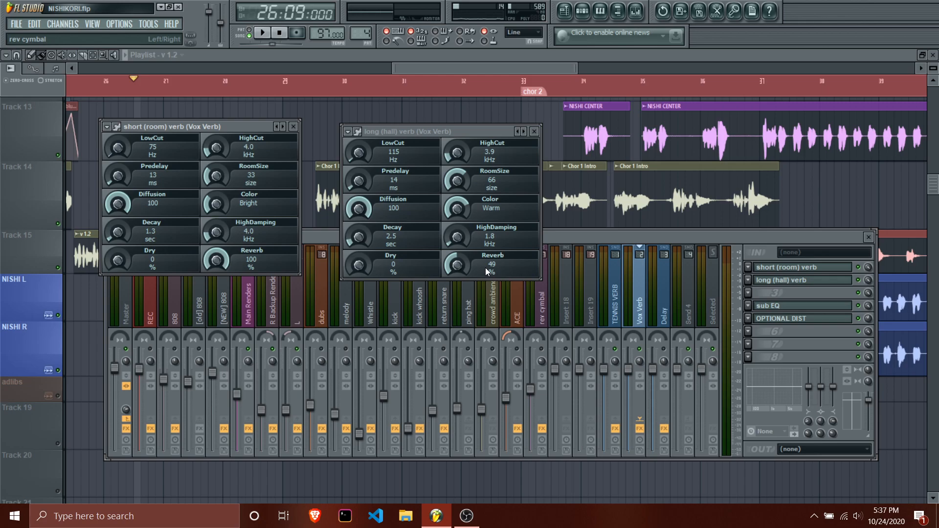
# Close both reverb windows and vary the Main Renders send level to Vox Verb during playback from 26:09:000.
pyautogui.click(534, 131)
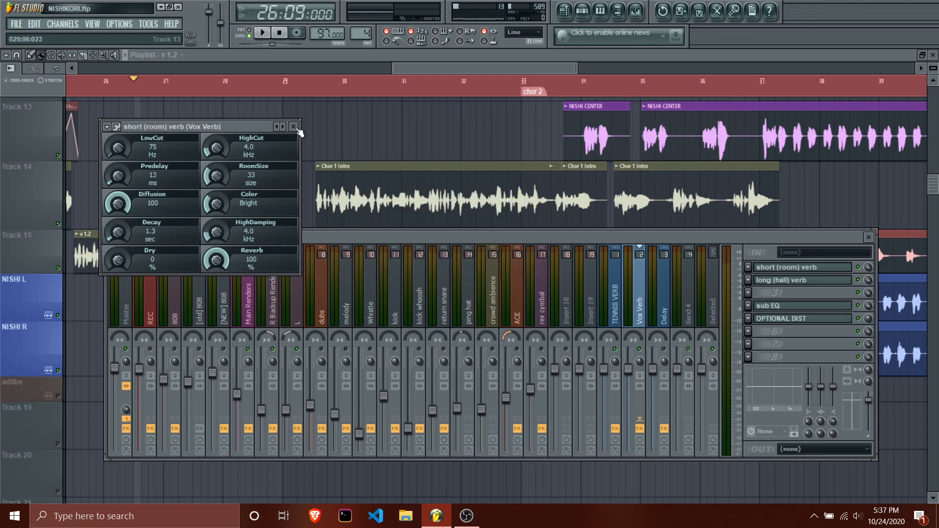
pyautogui.click(294, 126)
pyautogui.click(248, 293)
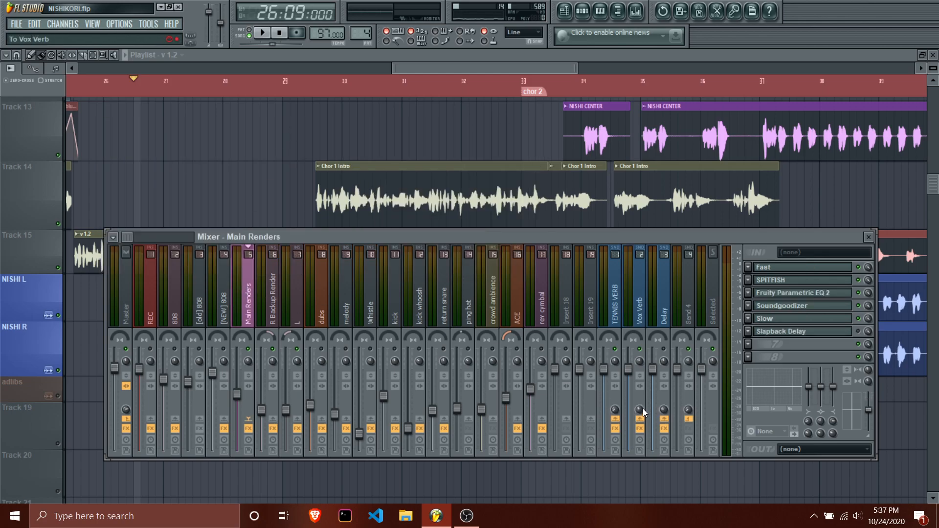
pyautogui.press('space')
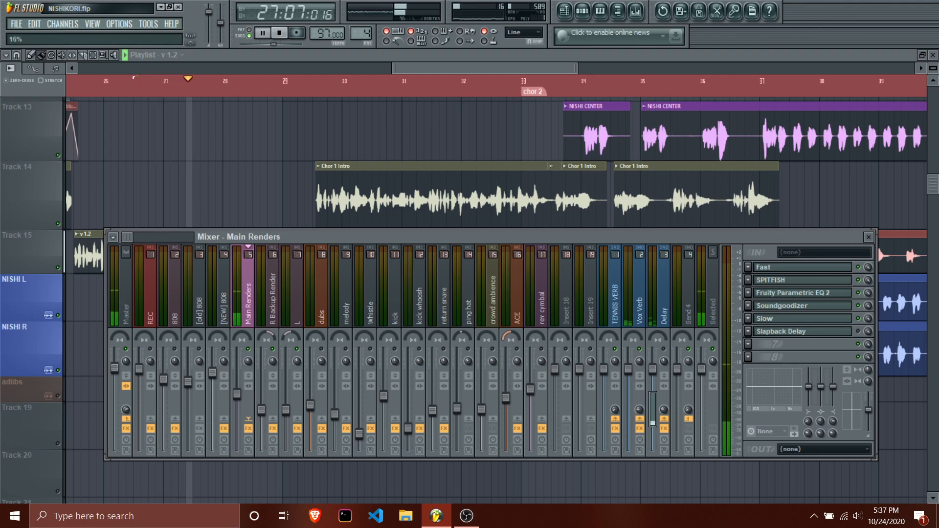
pyautogui.click(641, 408)
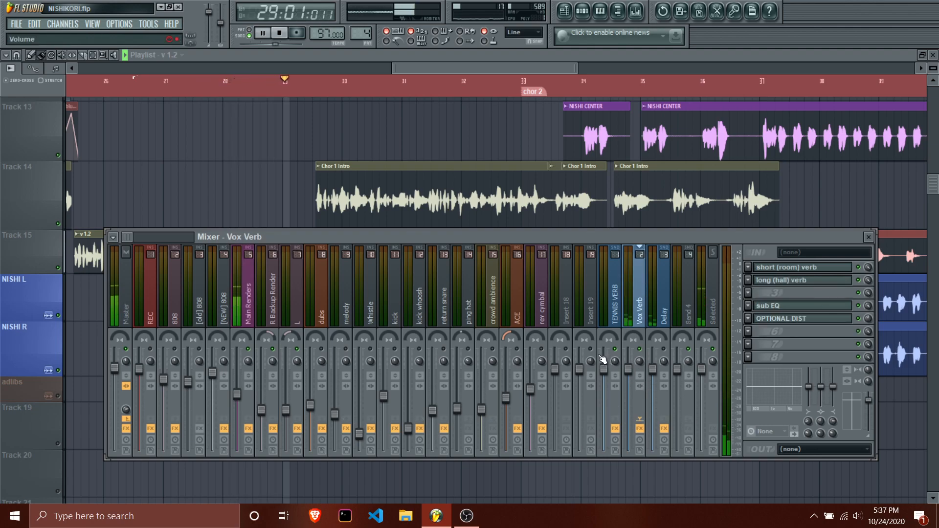
pyautogui.press('space')
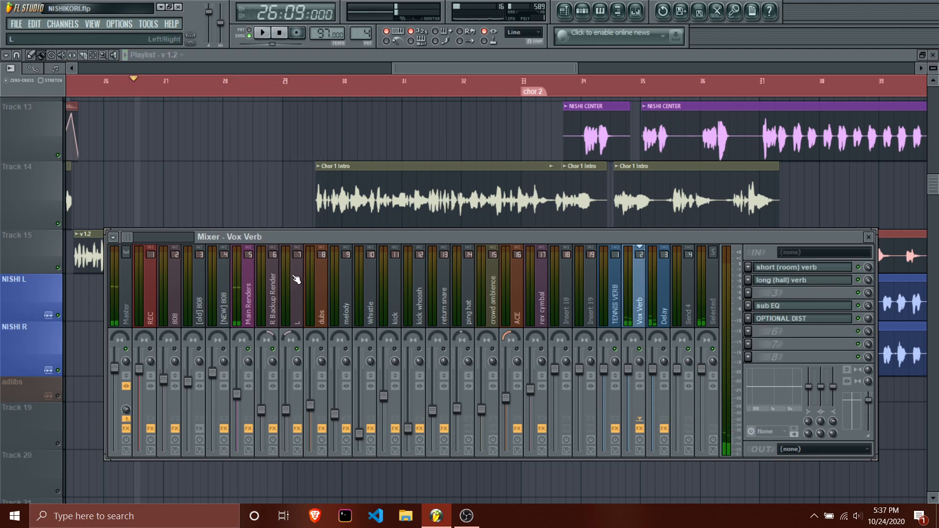
# Open Soundgoodizer on Main Renders, move its window up in front of the mixer, and raise its amount to full.
pyautogui.click(243, 296)
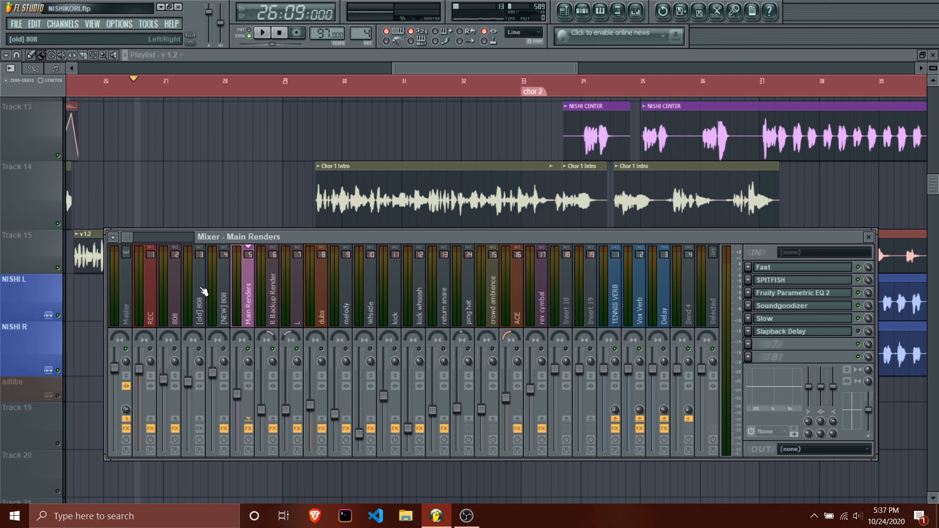
pyautogui.click(793, 309)
pyautogui.click(450, 429)
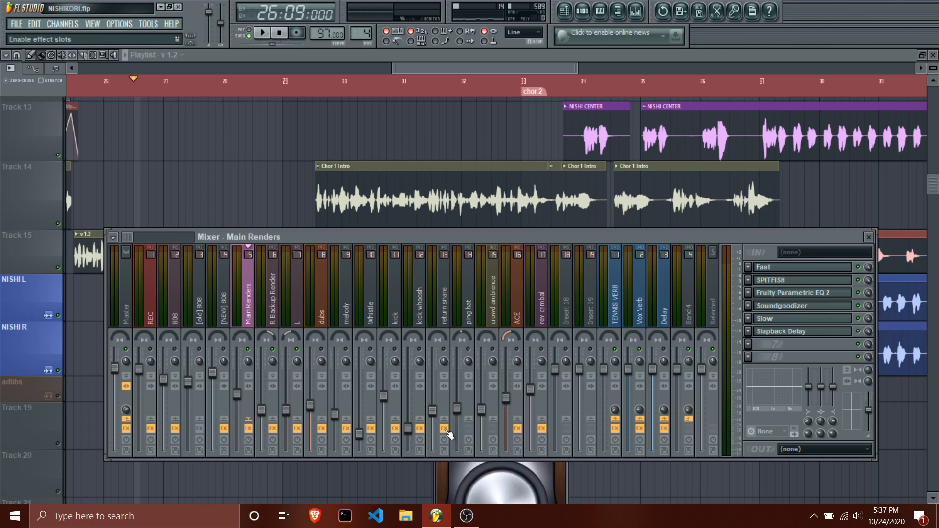
pyautogui.click(551, 473)
pyautogui.moveTo(524, 406); pyautogui.dragTo(487, 161)
pyautogui.moveTo(468, 254); pyautogui.dragTo(468, 206)
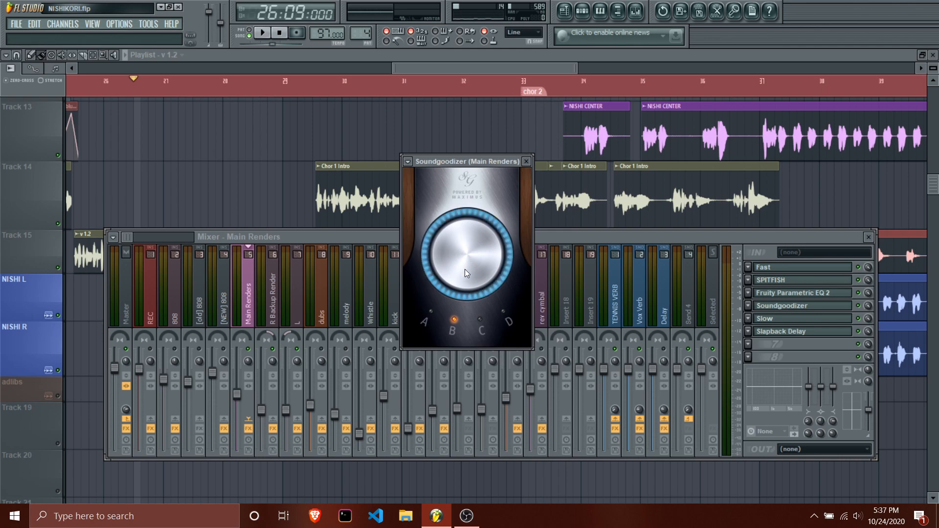
# Bypass Slapback Delay and Slow on Main Renders, and compare Soundgoodizer on and off during playback from 26:09:000.
pyautogui.click(858, 332)
pyautogui.click(858, 319)
pyautogui.click(836, 309)
pyautogui.click(835, 309)
pyautogui.click(860, 309)
pyautogui.press('space')
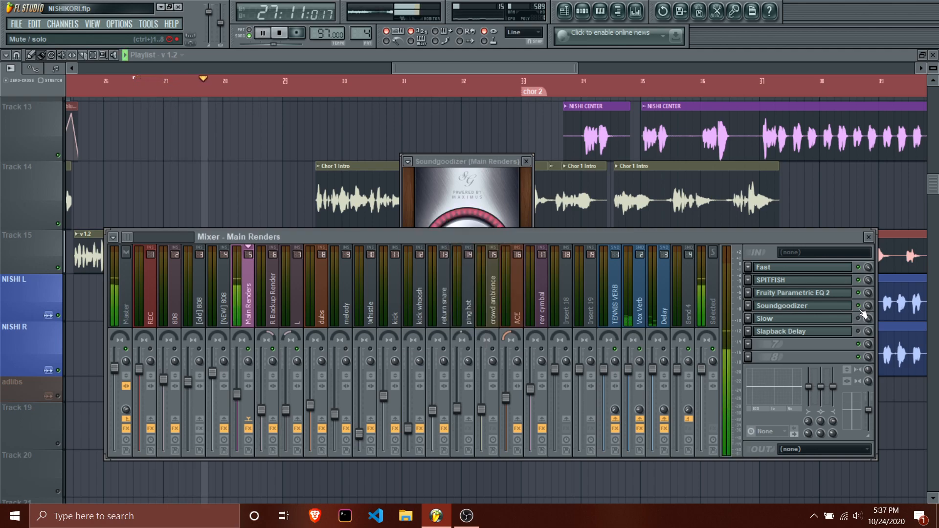
pyautogui.click(506, 164)
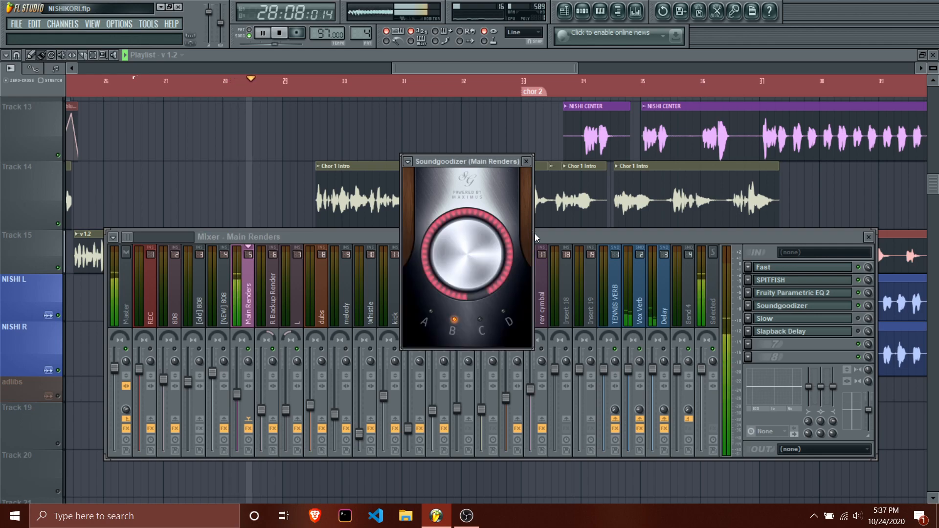
pyautogui.click(859, 305)
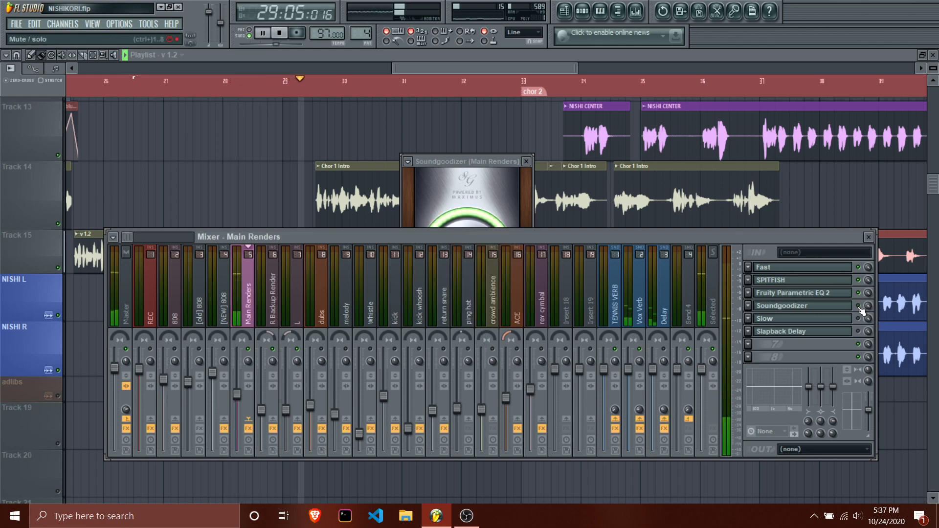
pyautogui.press('space')
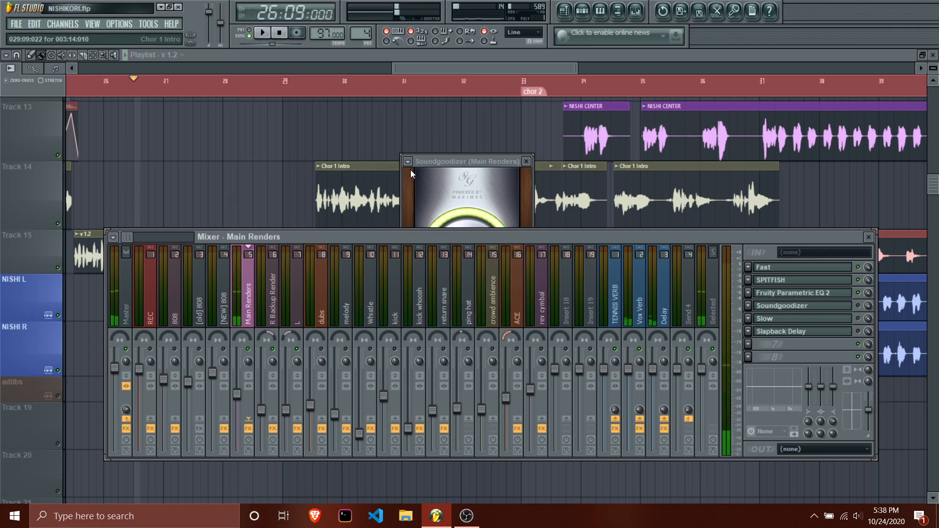
# Move the mixer down and the Soundgoodizer window up so both are accessible, and reduce Soundgoodizer's amount to a low level.
pyautogui.moveTo(770, 238); pyautogui.dragTo(786, 332)
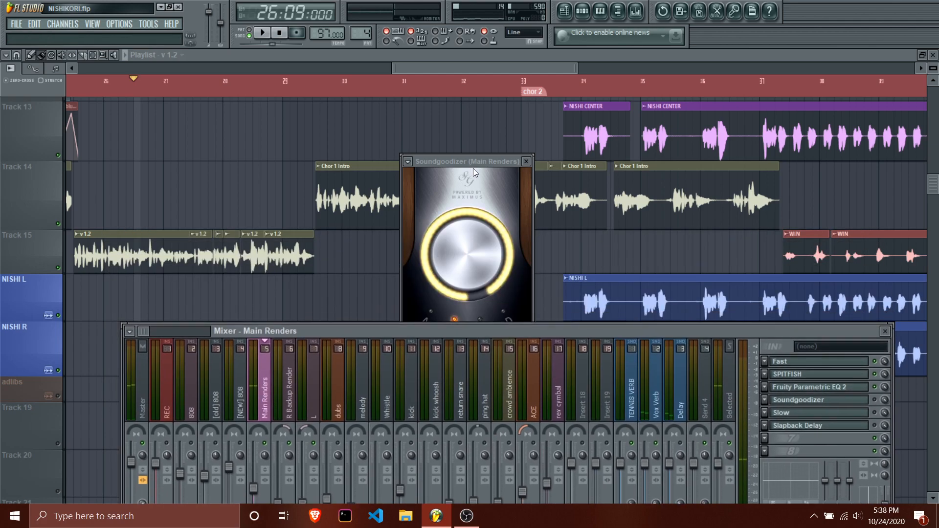
pyautogui.moveTo(471, 164); pyautogui.dragTo(451, 119)
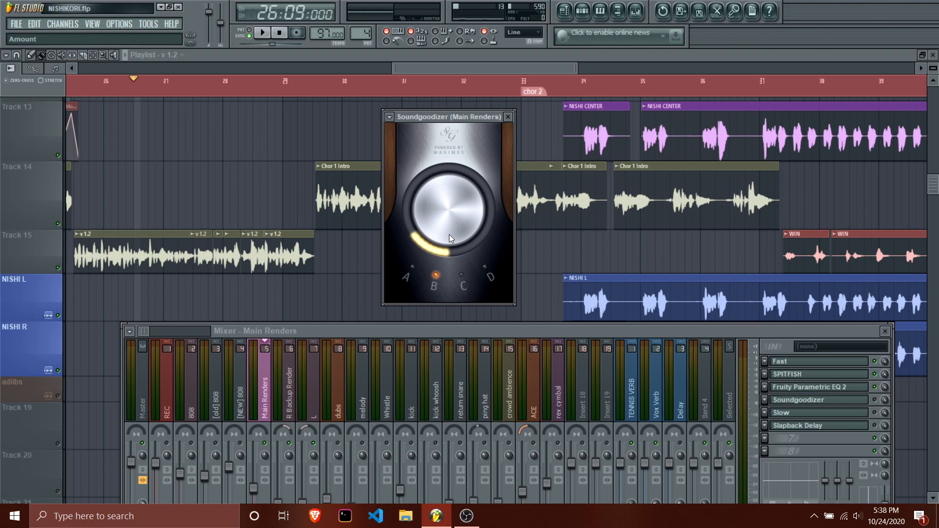
pyautogui.moveTo(449, 234); pyautogui.dragTo(449, 229)
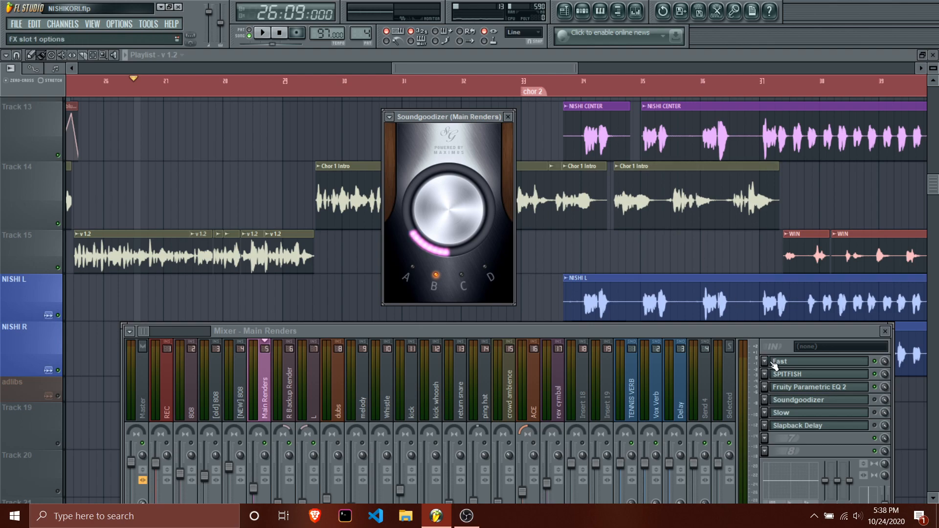
# Open Fruity Parametric EQ 2 on Main Renders, nudge band 7 down slightly, and reset it.
pyautogui.click(792, 387)
pyautogui.moveTo(536, 251); pyautogui.dragTo(539, 259)
pyautogui.rightClick(542, 263)
pyautogui.click(545, 273)
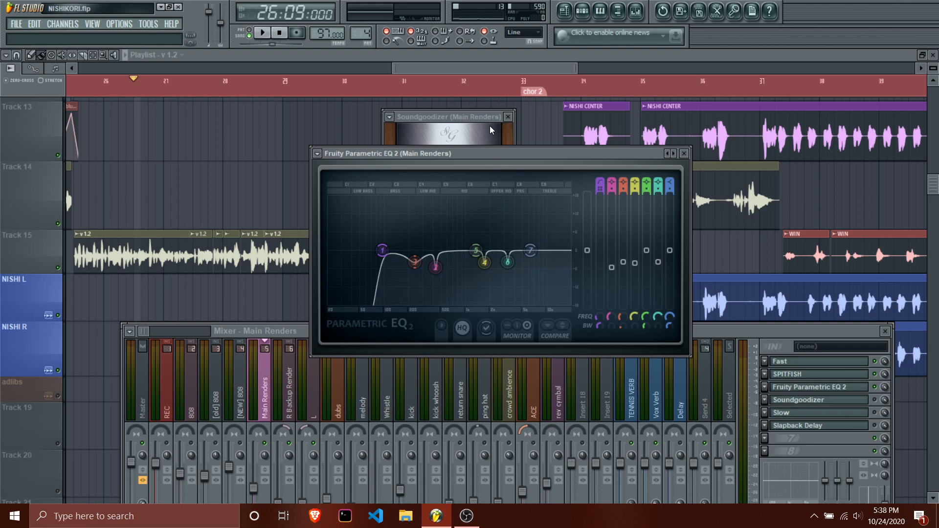
# Bring Soundgoodizer back to the front, toggle its effect slot, and raise its amount well past halfway.
pyautogui.click(486, 119)
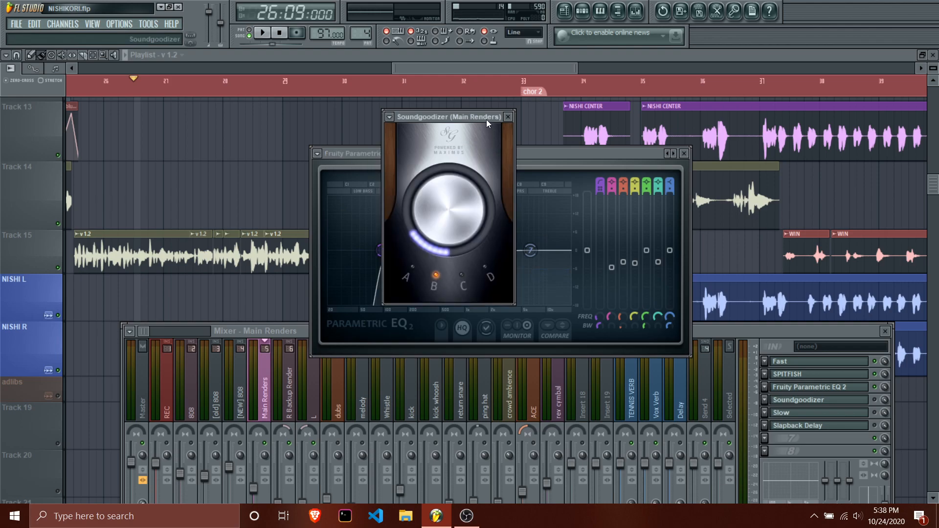
pyautogui.click(875, 400)
pyautogui.moveTo(437, 188); pyautogui.dragTo(438, 149)
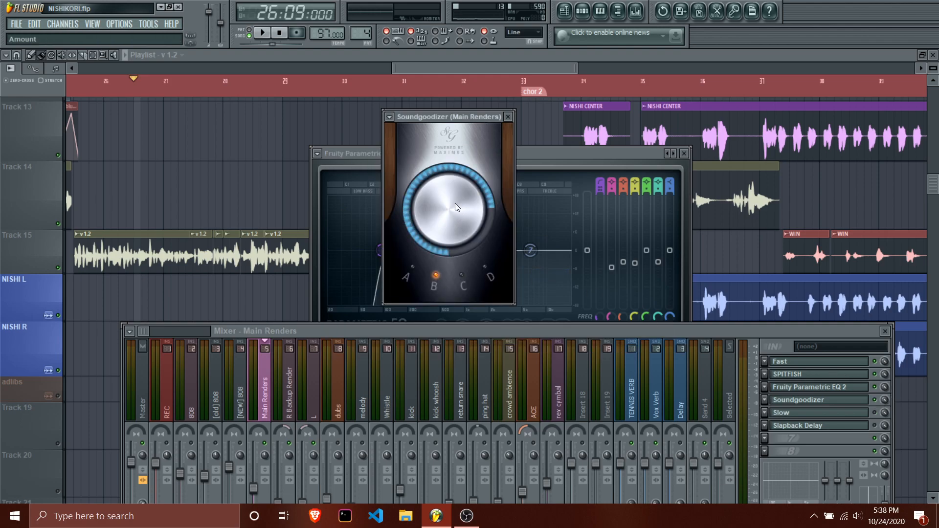
# Compare Soundgoodizer's mode C with mode B on Main Renders during playback from 26:09:000, ending on mode B.
pyautogui.click(464, 281)
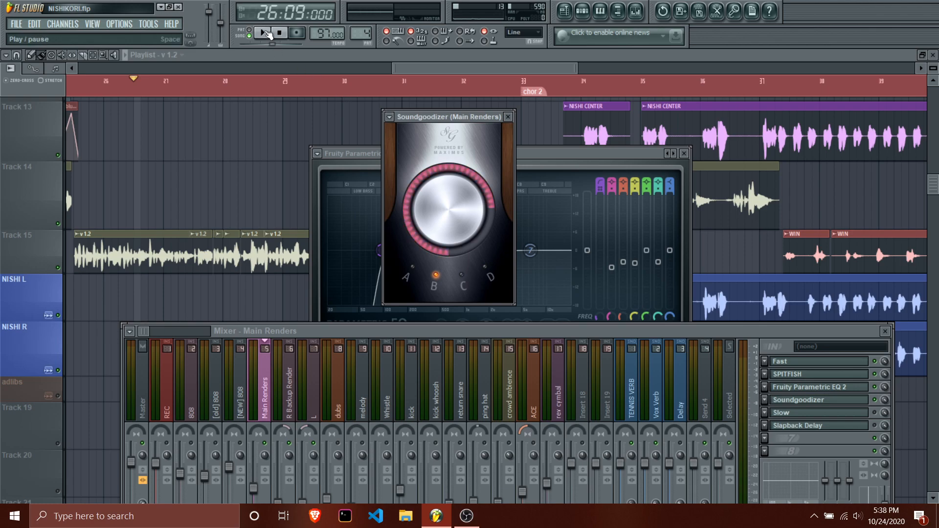
pyautogui.click(264, 33)
pyautogui.click(462, 279)
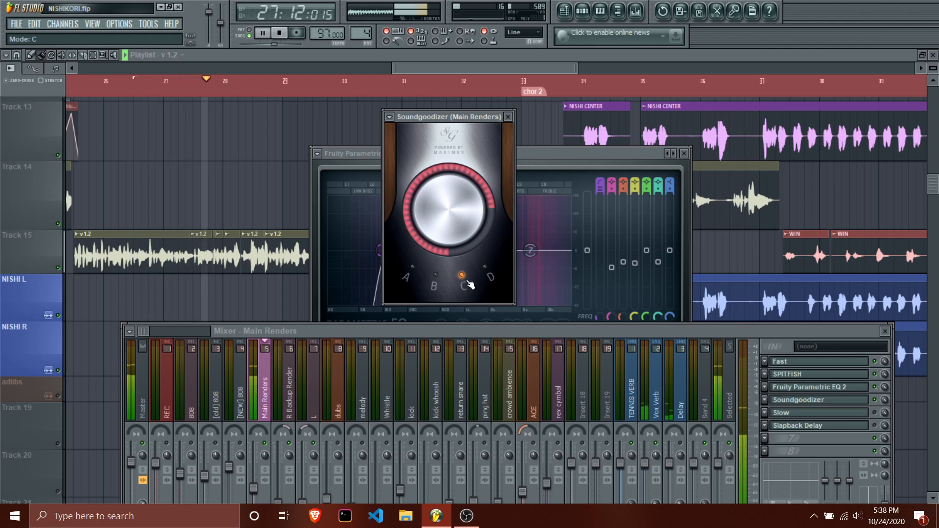
pyautogui.press('space')
pyautogui.click(443, 278)
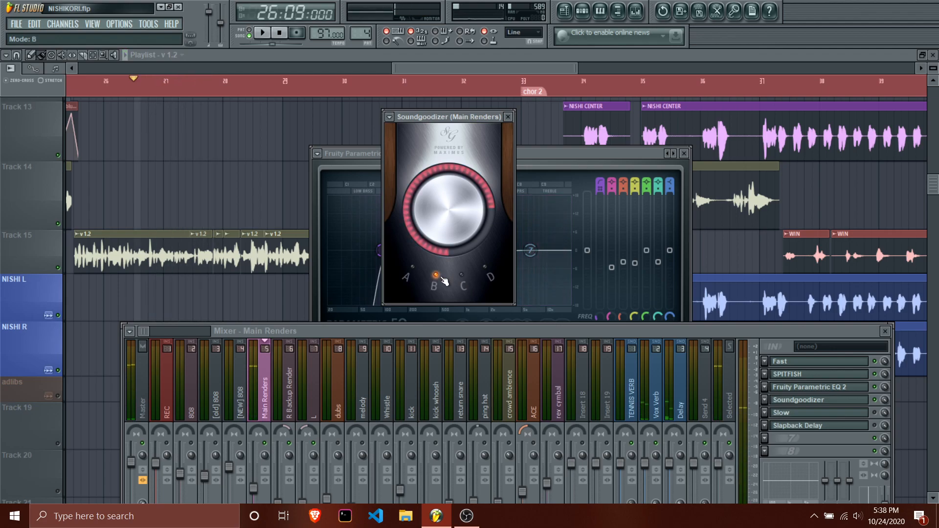
# Try Soundgoodizer at a low amount, switch it to mode A, and audition mode A well past halfway in two short playbacks.
pyautogui.moveTo(448, 220); pyautogui.dragTo(448, 259)
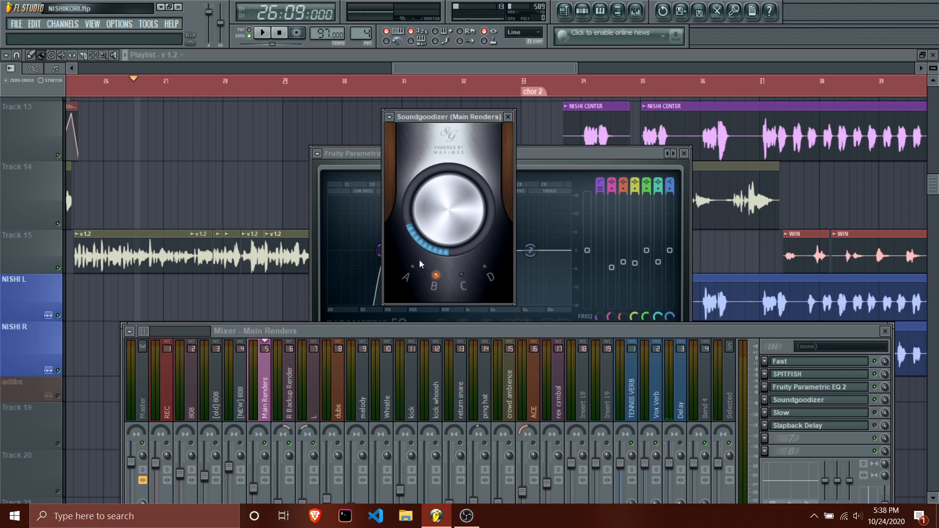
pyautogui.click(413, 267)
pyautogui.press('space')
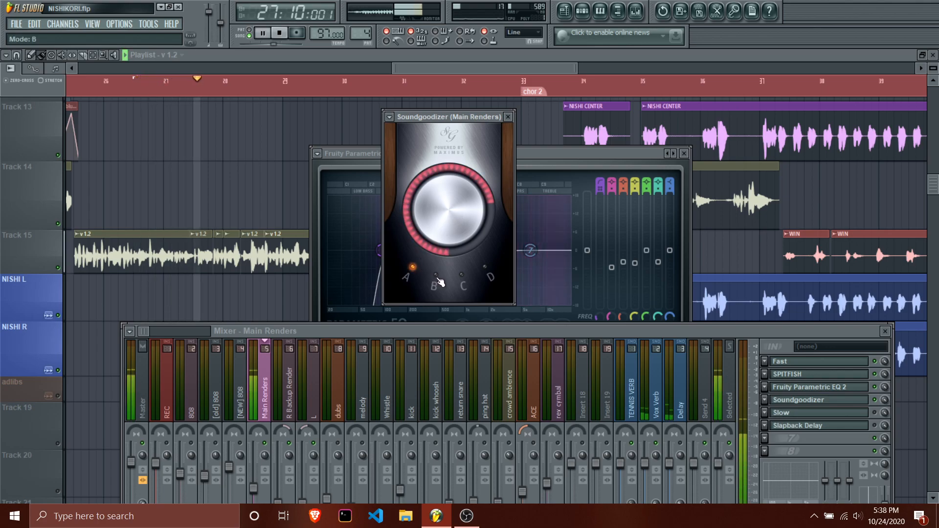
pyautogui.press('space')
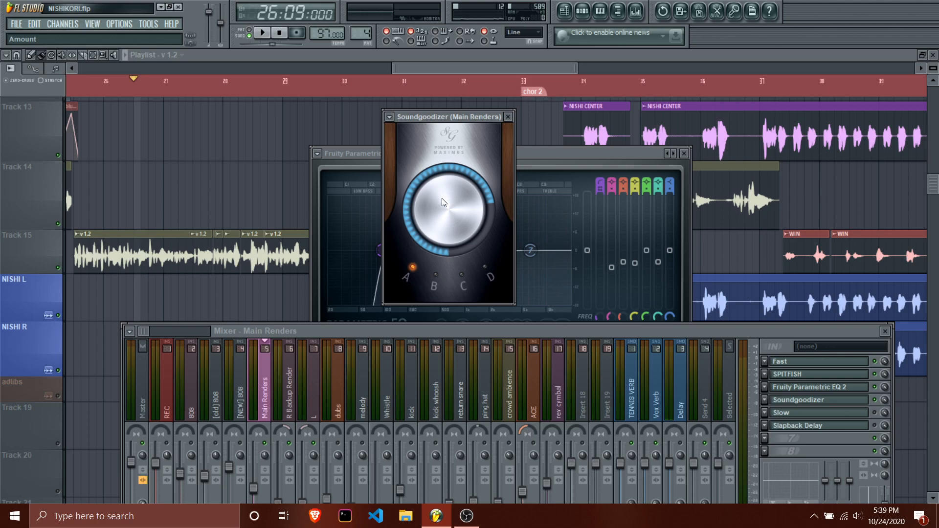
pyautogui.press('space')
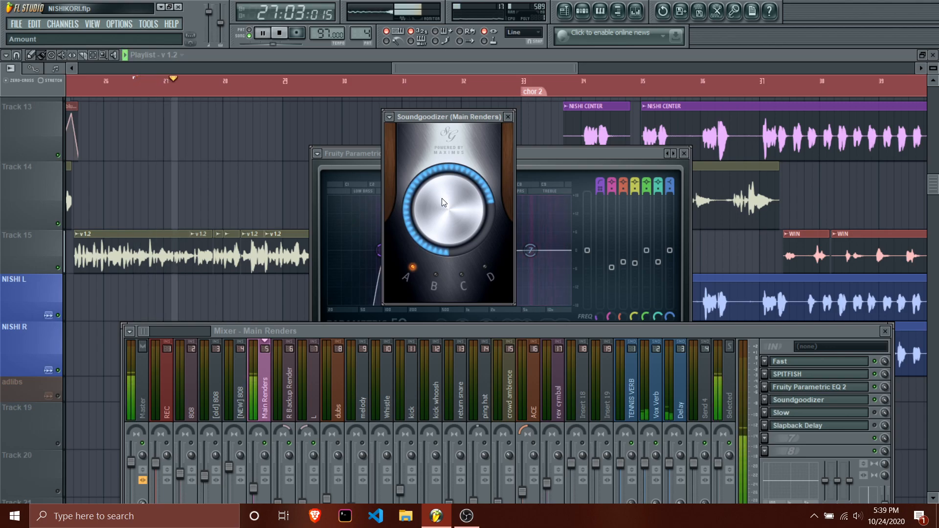
pyautogui.press('space')
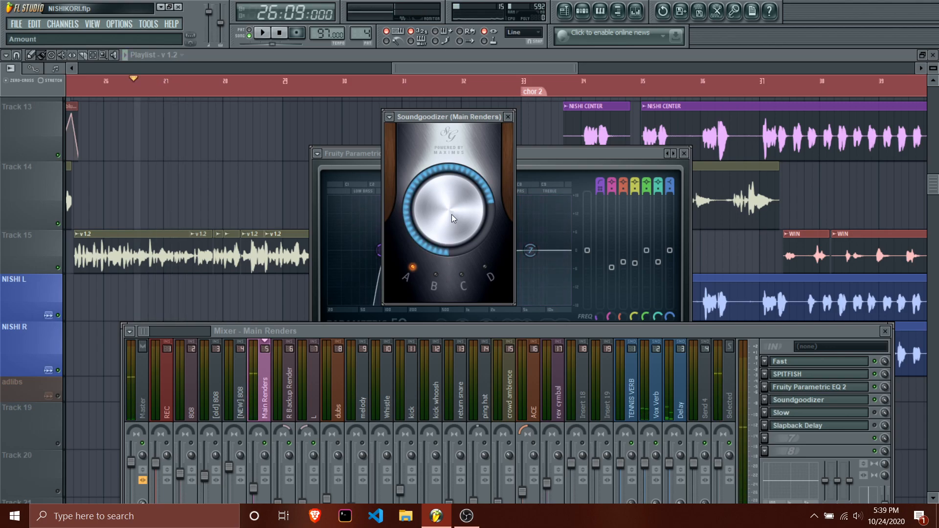
# Compare Soundgoodizer's modes D and B during playback, and leave it on mode D at a low amount.
pyautogui.click(486, 270)
pyautogui.press('space')
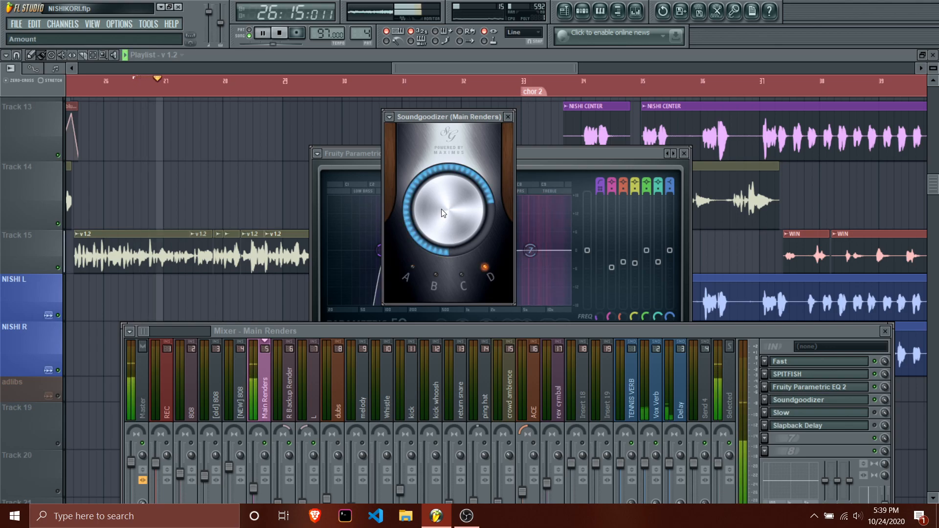
pyautogui.click(437, 275)
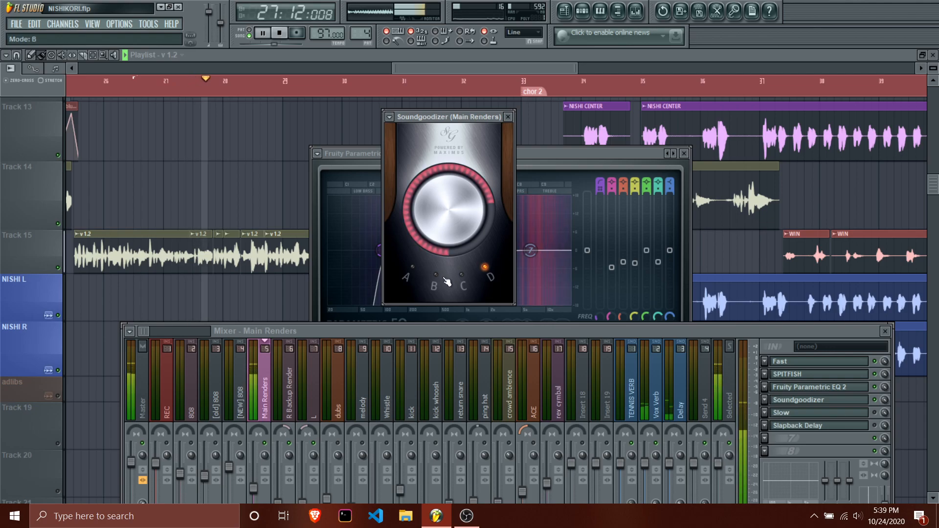
pyautogui.click(483, 269)
pyautogui.click(436, 275)
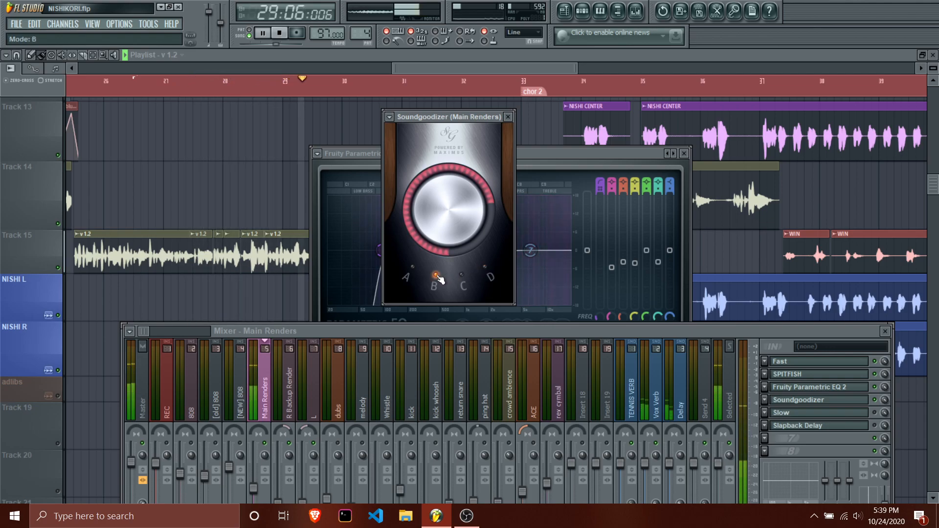
pyautogui.press('space')
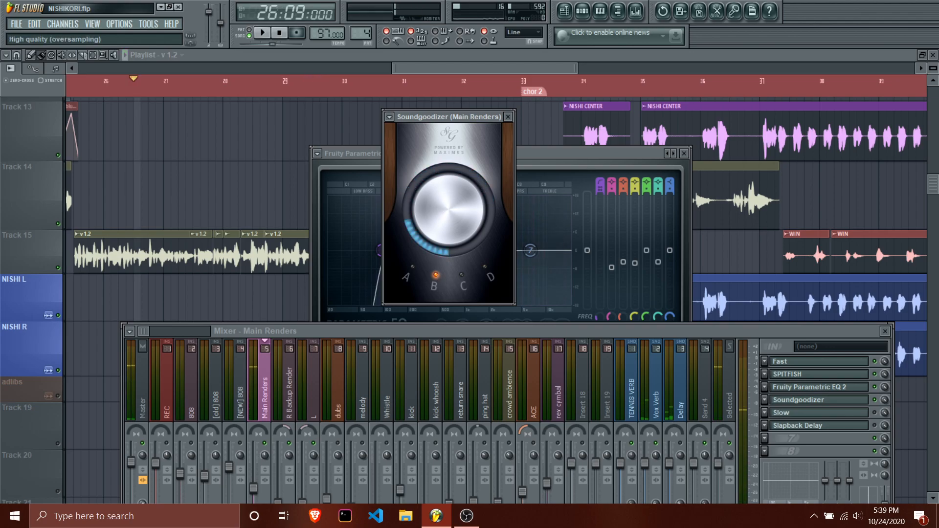
pyautogui.click(496, 268)
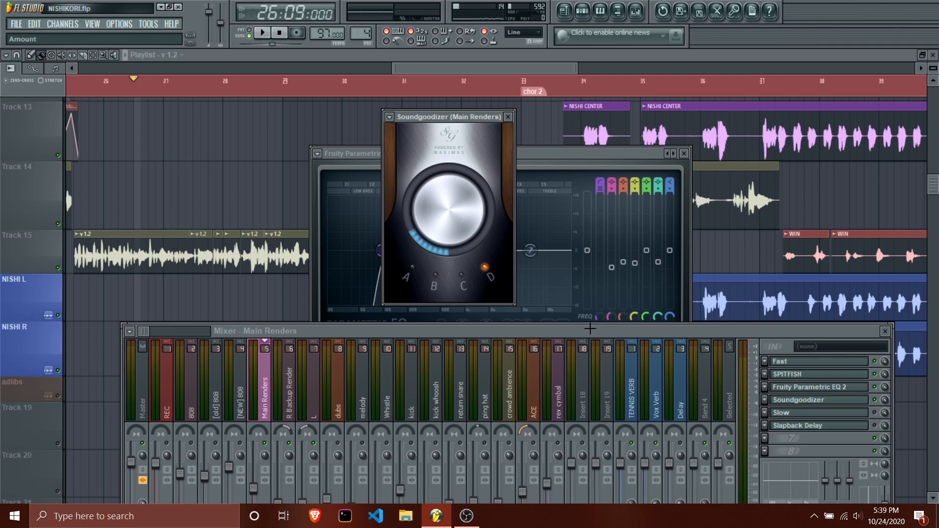
pyautogui.click(879, 425)
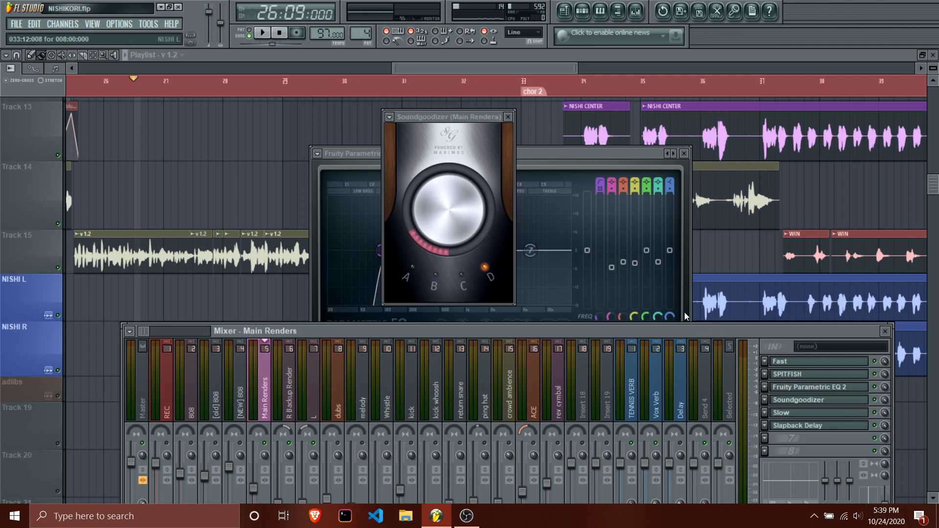
# Close the Soundgoodizer and Fruity Parametric EQ 2 windows and move the mixer back up to show its full height.
pyautogui.click(509, 117)
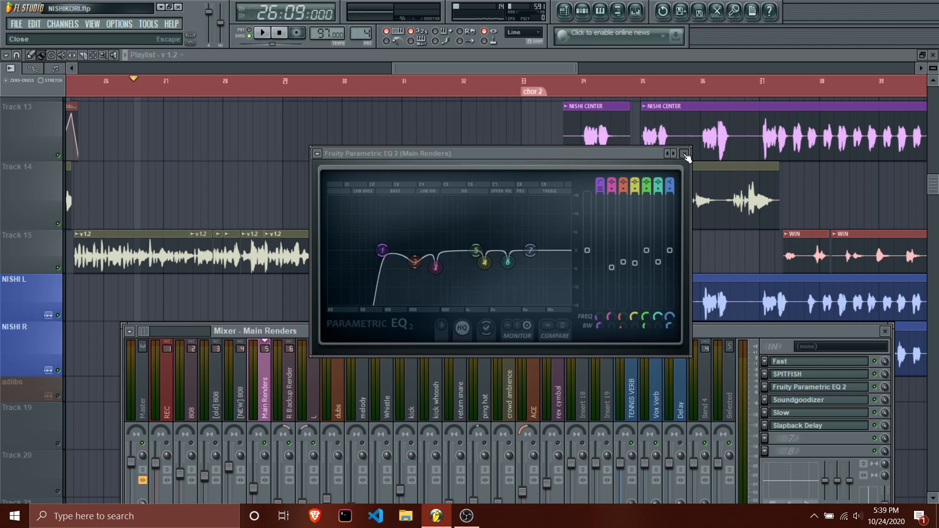
pyautogui.click(684, 153)
pyautogui.moveTo(406, 329); pyautogui.dragTo(404, 206)
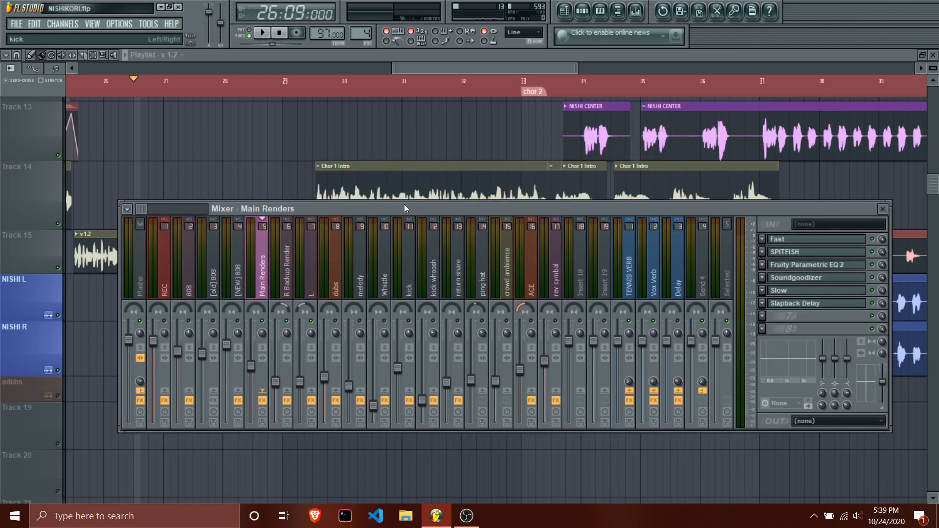
# Go through the [NEW] 808, Main Renders, Delay, Vox Verb and TENNIS VERB mixer tracks, ending on Main Renders.
pyautogui.click(229, 291)
pyautogui.click(264, 281)
pyautogui.click(678, 281)
pyautogui.click(661, 287)
pyautogui.click(629, 281)
pyautogui.click(262, 281)
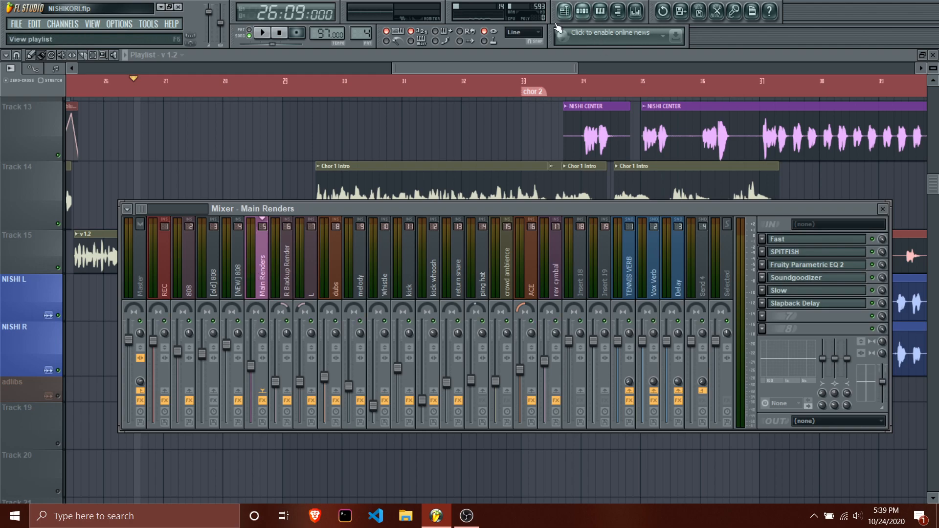
# Hide the mixer and unmute the adlibs track in the playlist.
pyautogui.press('F9')
pyautogui.scroll(3, 410, 230)
pyautogui.scroll(4, 409, 230)
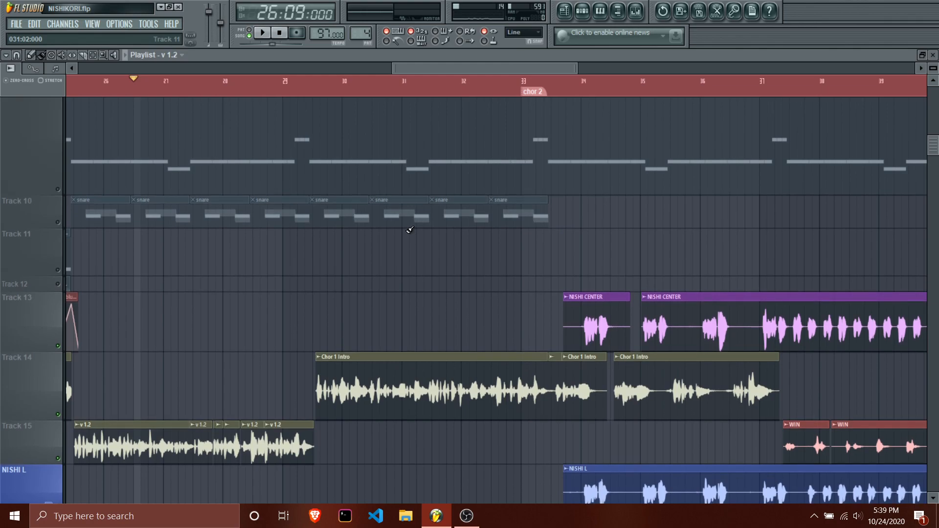
pyautogui.scroll(-7, 396, 235)
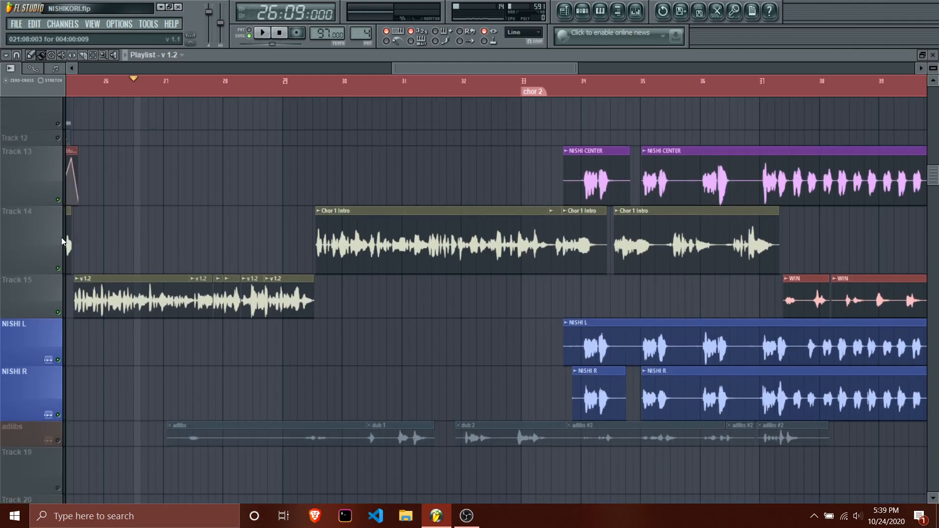
pyautogui.click(57, 440)
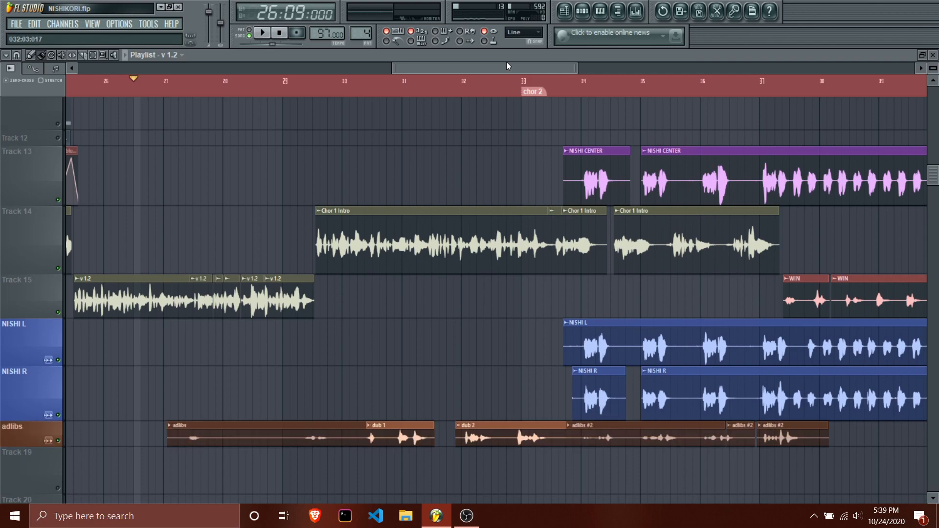
# Show the mixer again and open Fast, Fruity Parametric EQ 2, Soundgoodizer and Slow on Main Renders.
pyautogui.click(636, 11)
pyautogui.moveTo(280, 265); pyautogui.dragTo(267, 286)
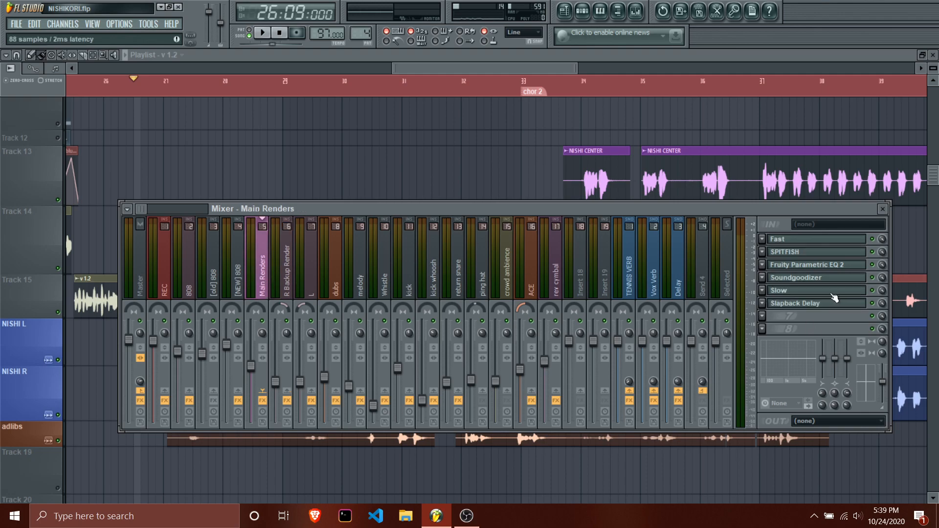
pyautogui.click(818, 240)
pyautogui.click(810, 265)
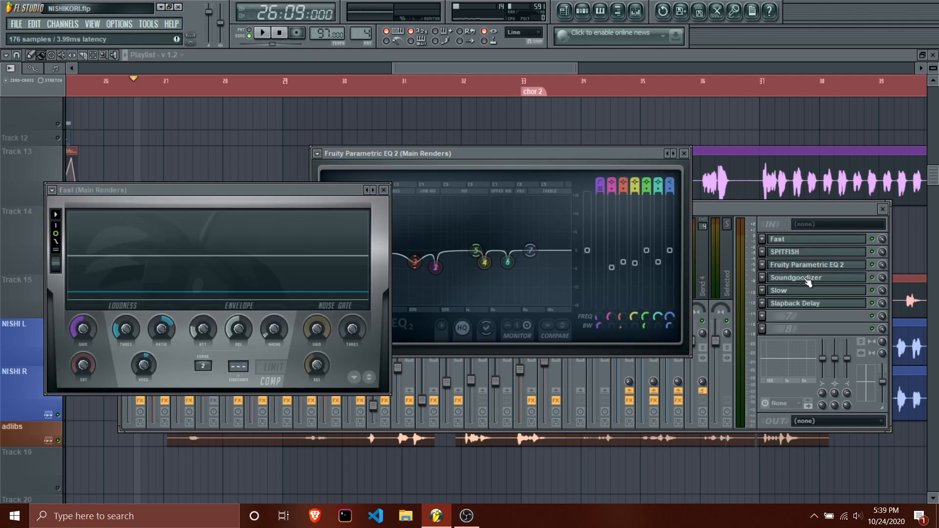
pyautogui.click(807, 278)
pyautogui.click(804, 292)
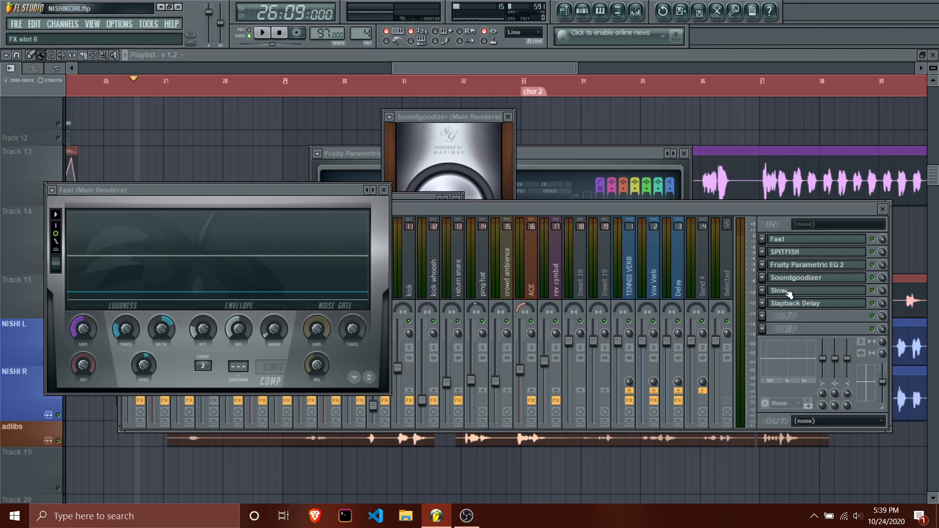
# Close the Soundgoodizer and Fast windows, look at the Slow limiter, and bring the mixer back to the front.
pyautogui.click(507, 116)
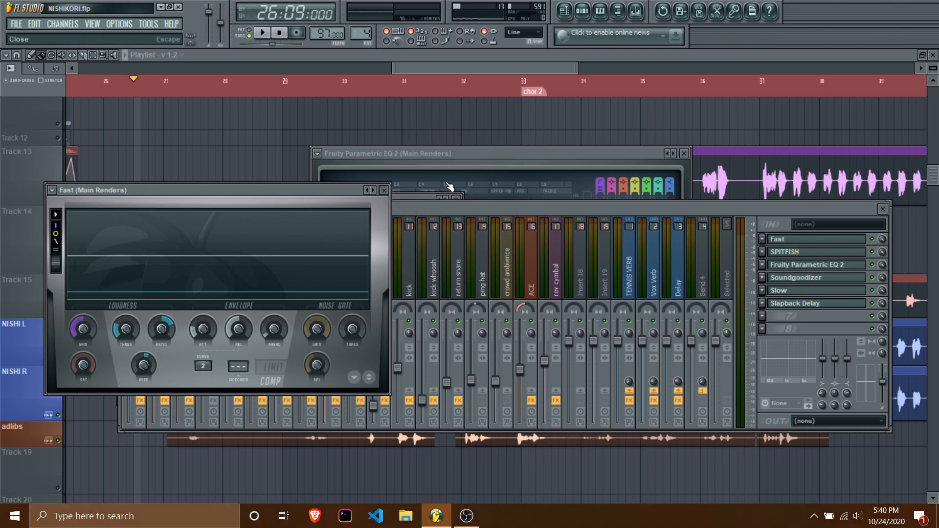
pyautogui.press('Escape')
pyautogui.click(413, 196)
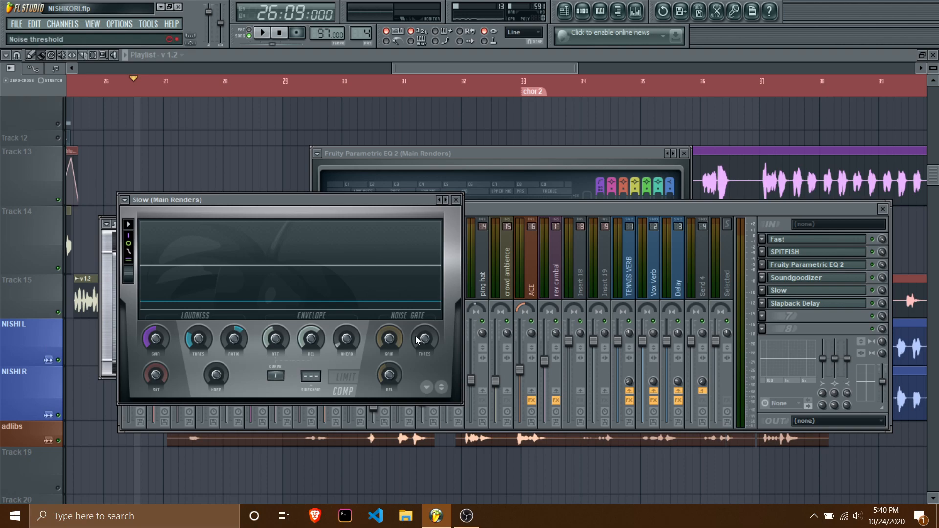
pyautogui.click(527, 210)
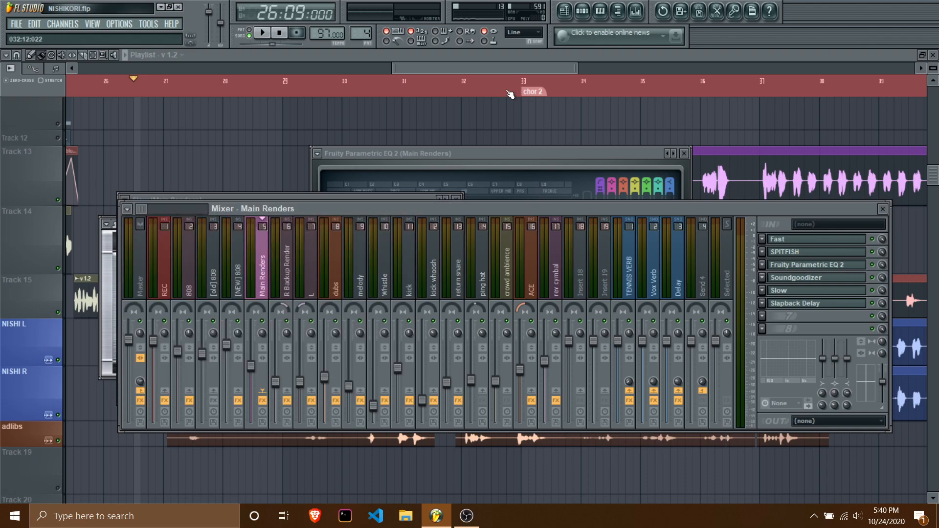
# Return to the playlist, turn off the vocal solo so every track is audible, and play the full mix from 26:09:000.
pyautogui.click(506, 67)
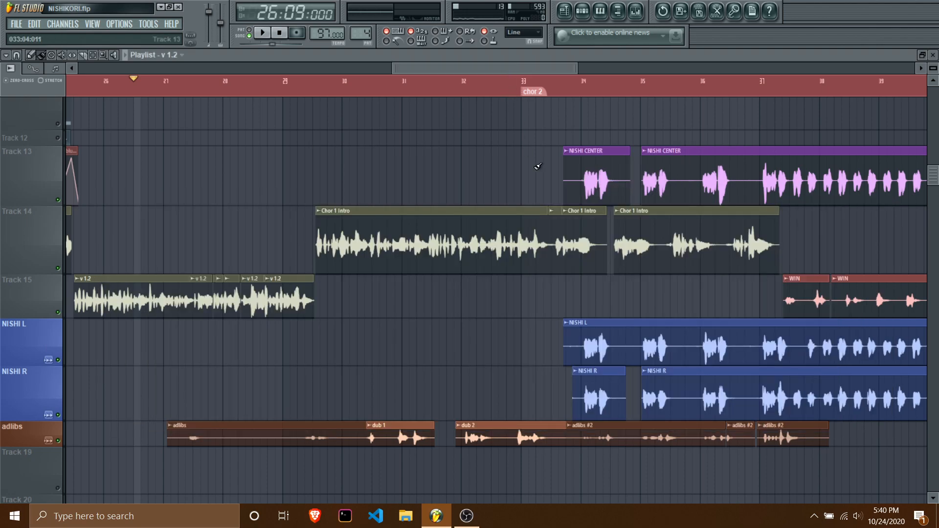
pyautogui.scroll(-5, 344, 286)
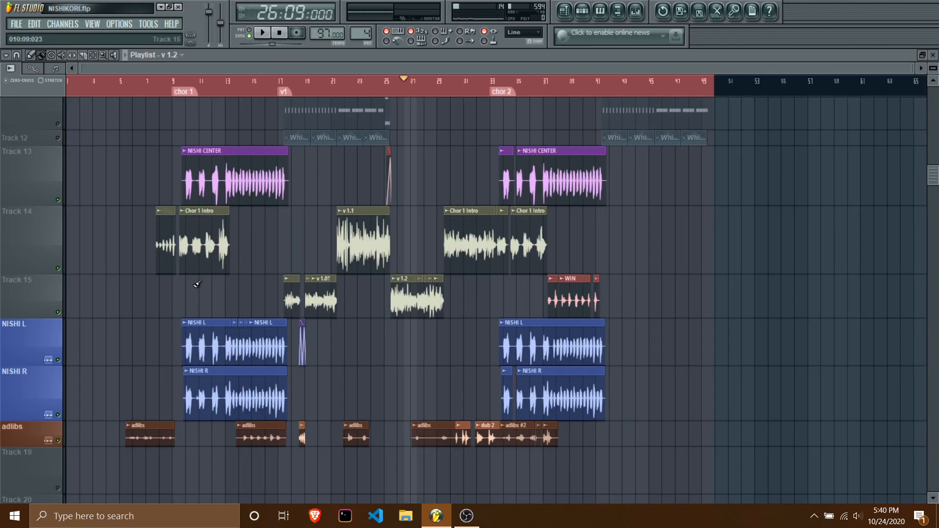
pyautogui.scroll(4, 160, 292)
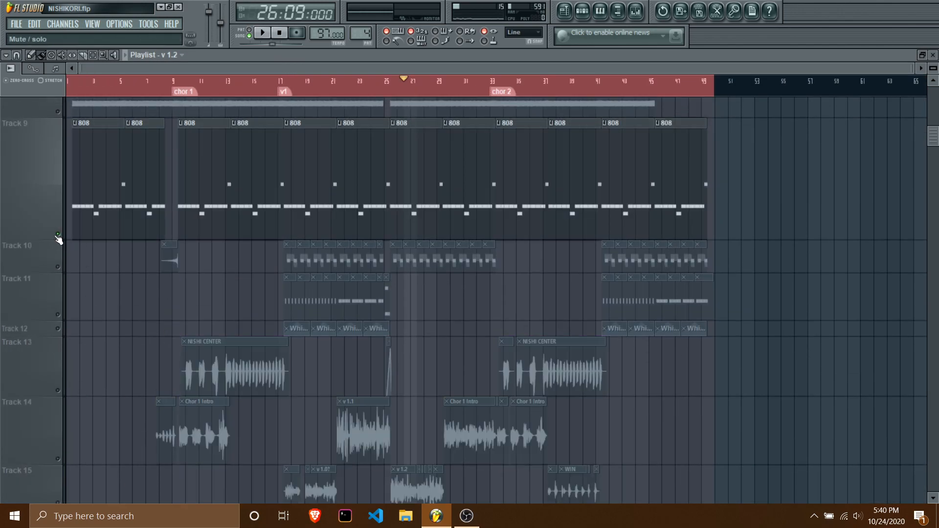
pyautogui.rightClick(57, 236)
pyautogui.press('space')
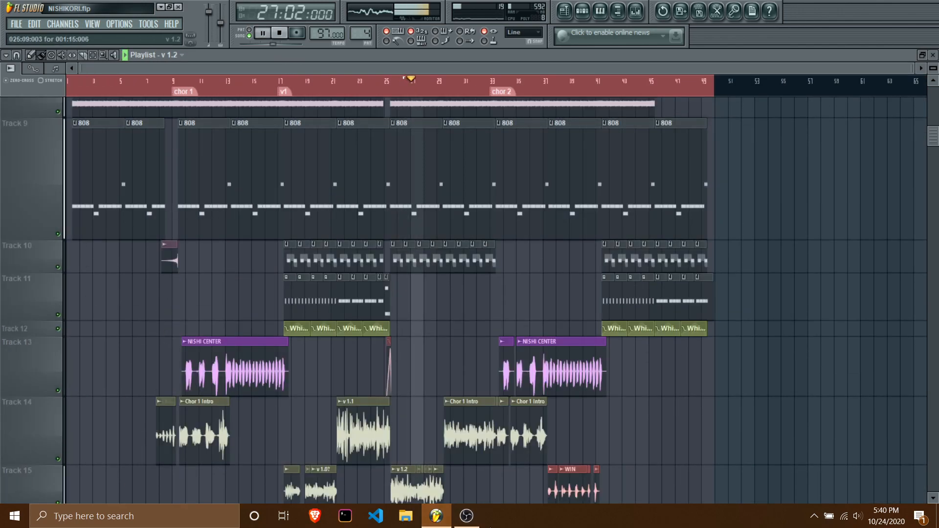